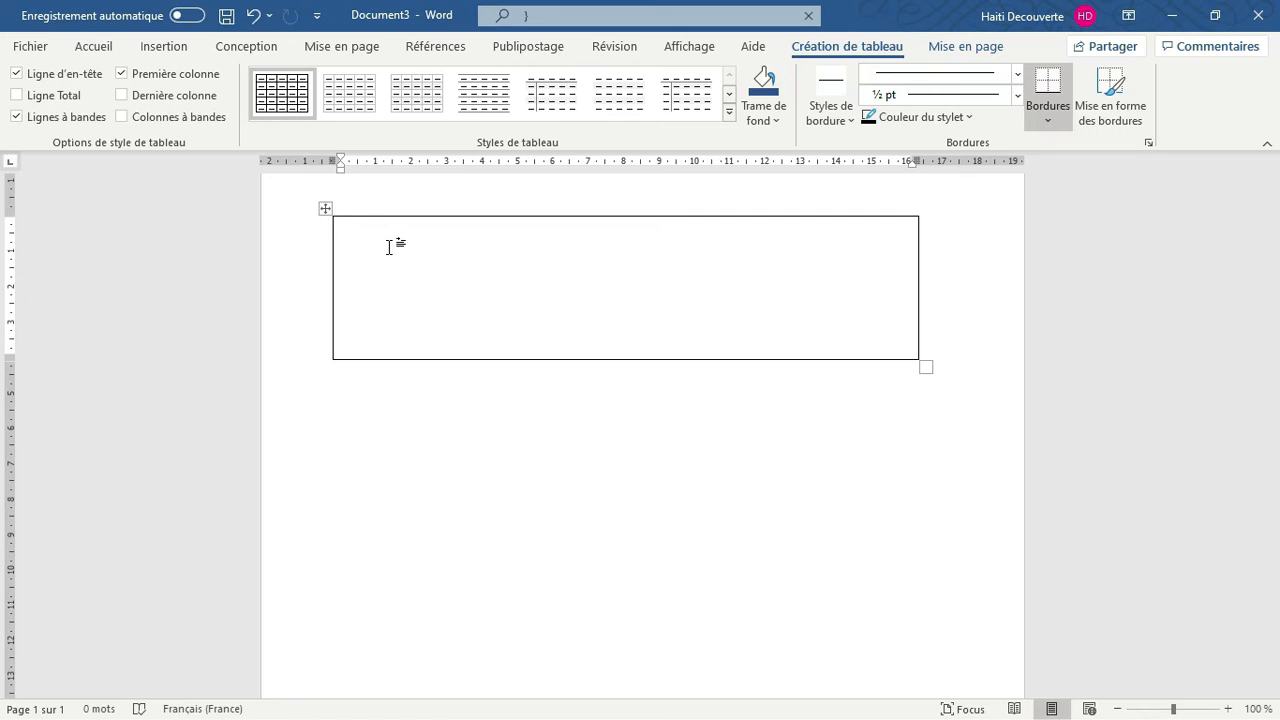
# Enter MANIFACTURE on the first line of the single-cell table and centre it
pyautogui.write('MANIFACTURE')
pyautogui.press('Return')
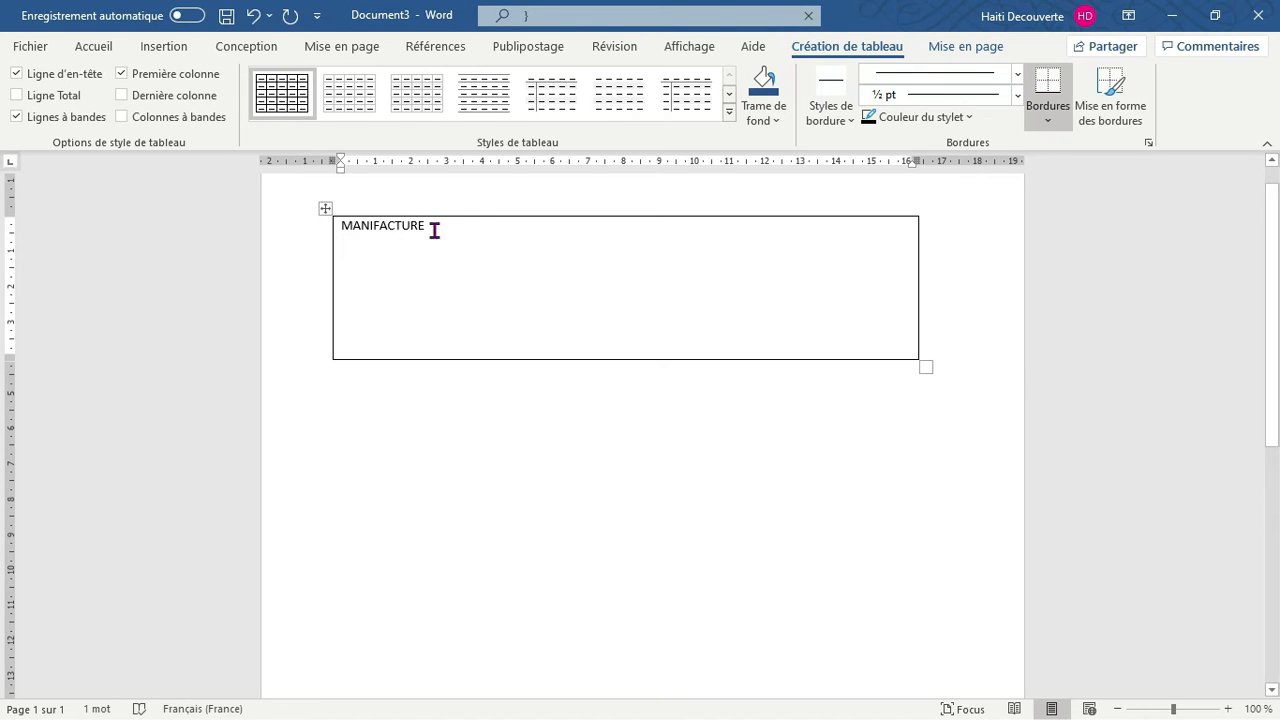
pyautogui.moveTo(434, 231); pyautogui.dragTo(301, 201)
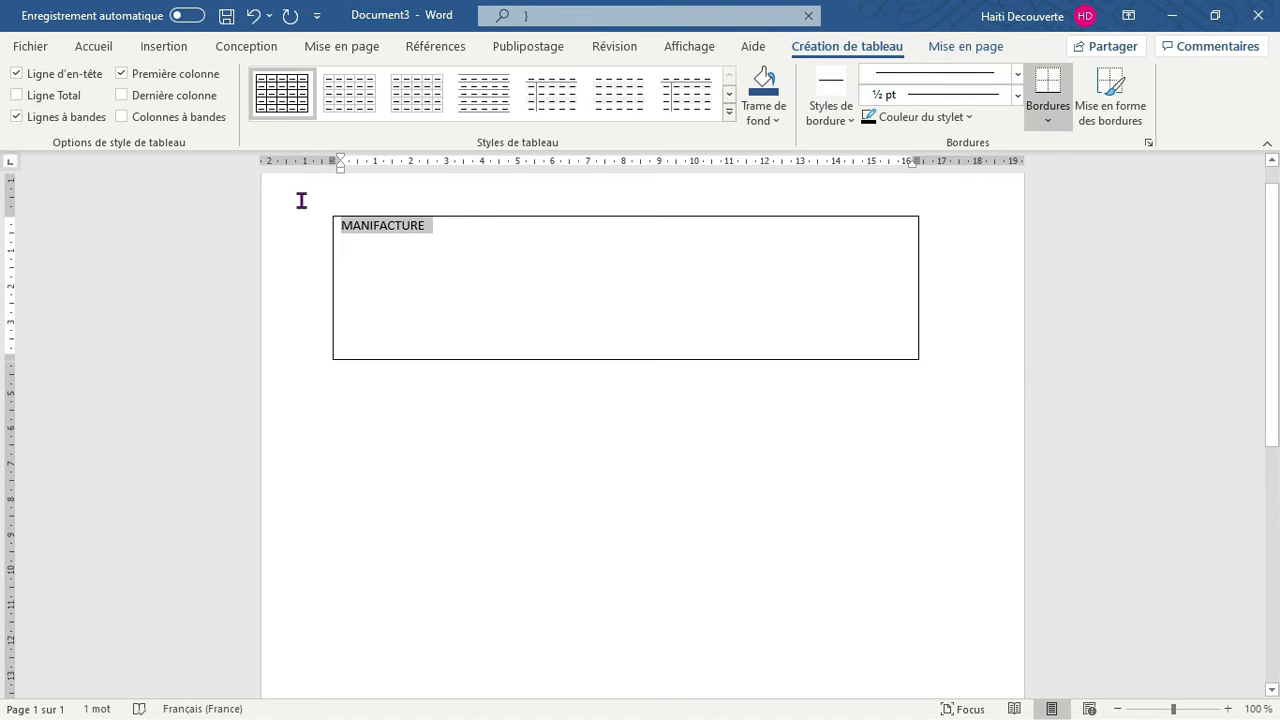
pyautogui.click(97, 48)
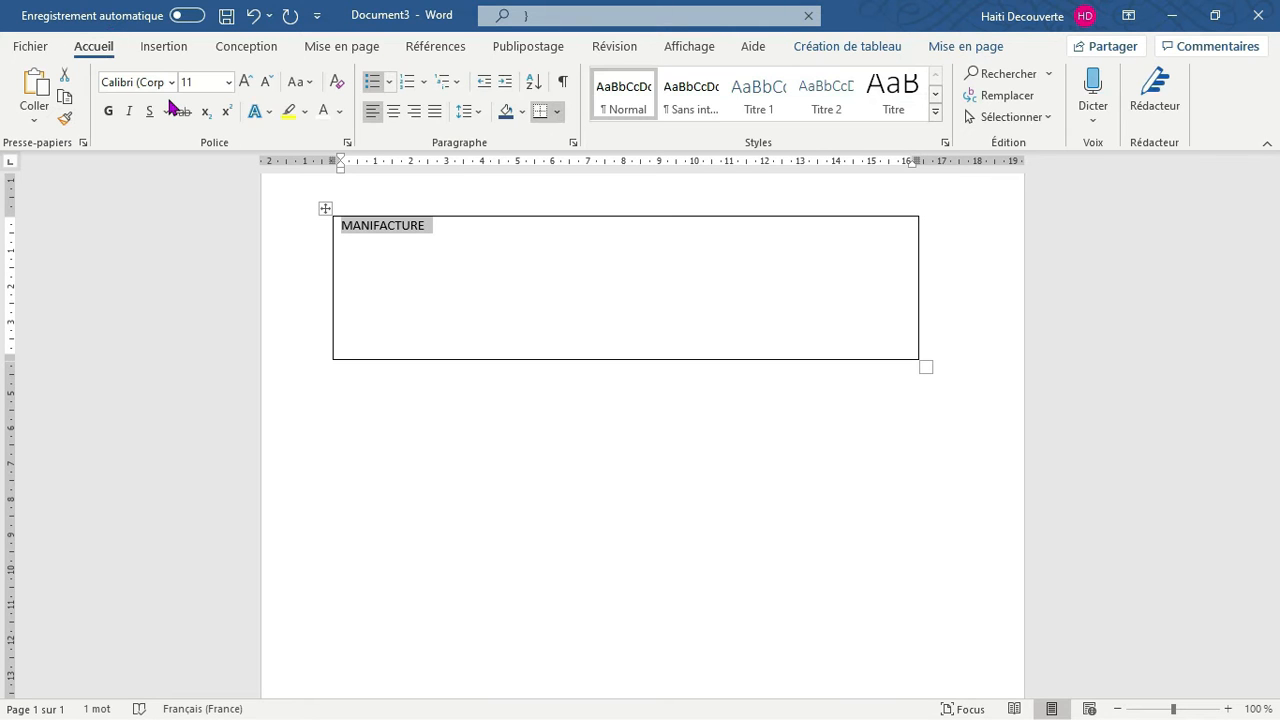
pyautogui.click(393, 112)
# Add the label lines "ADRESSE :" and "TELEPHONE :" beneath the MANIFACTURE heading
pyautogui.click(356, 246)
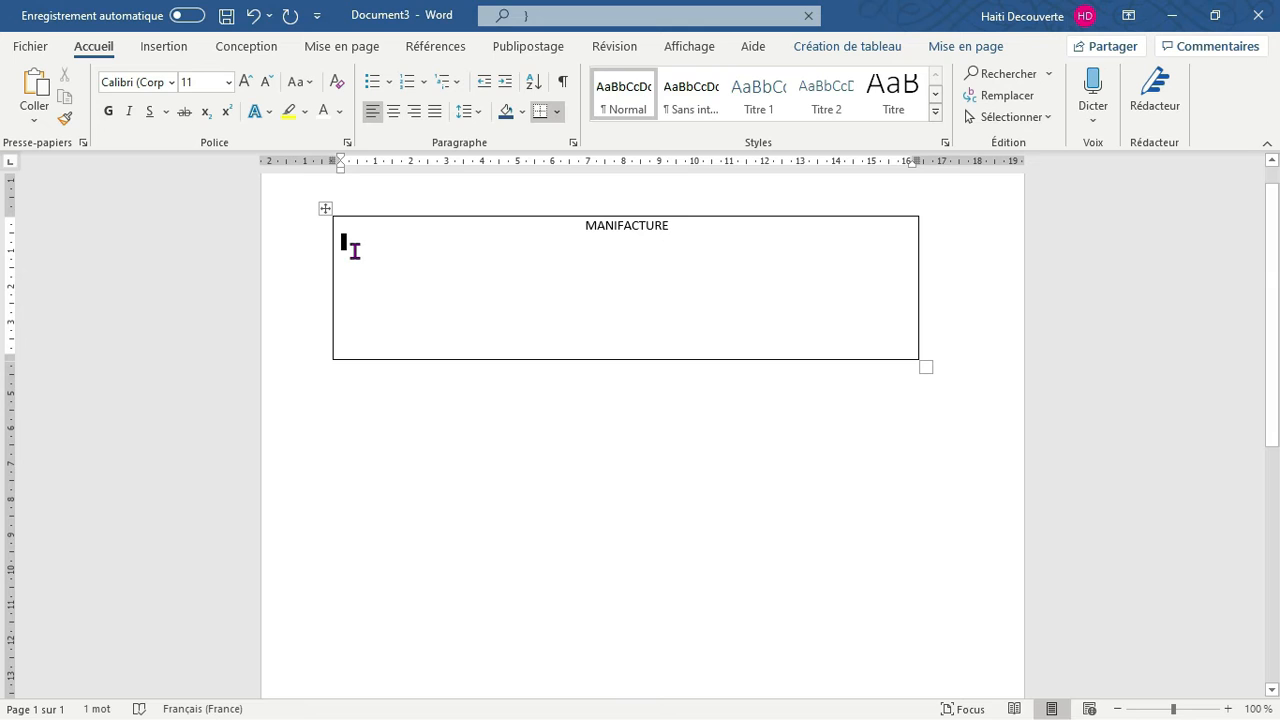
pyautogui.write('ADRESSE :')
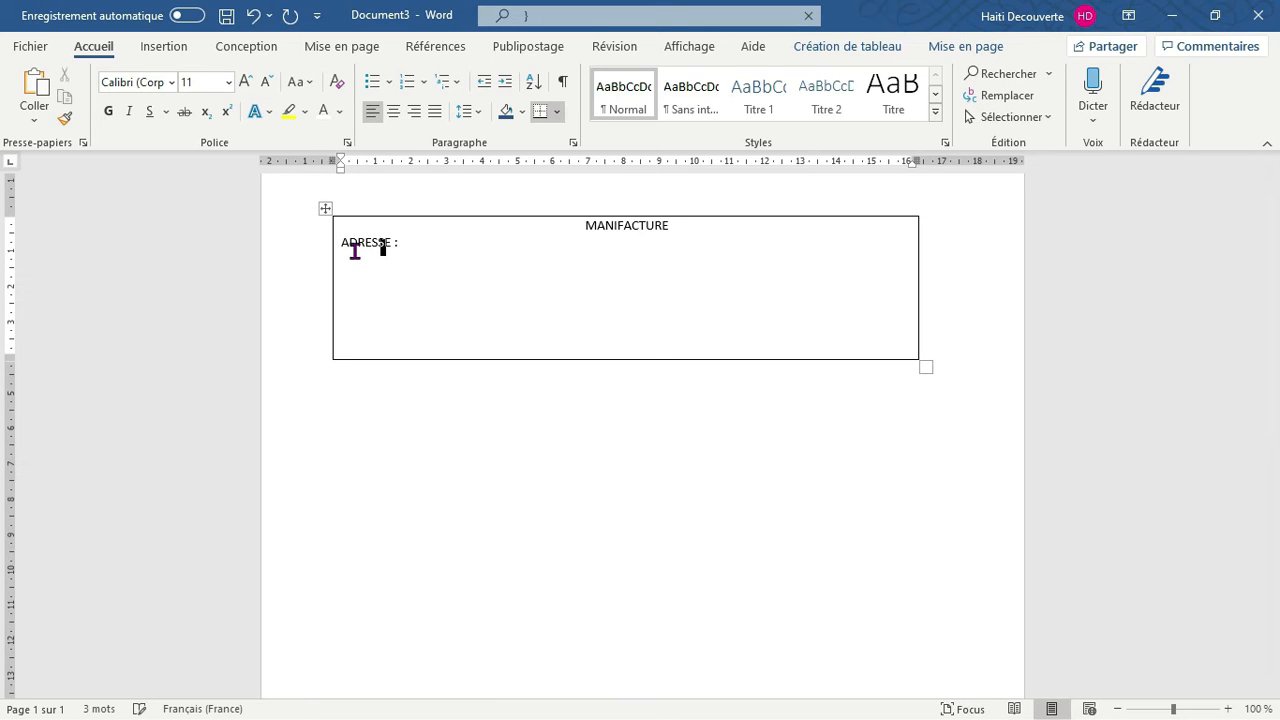
pyautogui.press('Return')
pyautogui.write('TELP')
pyautogui.press('BackSpace')
pyautogui.write('EPHONE :')
pyautogui.press('Return')
# Add the label lines "EMAIL :" and "WEBSITE :" beneath the TELEPHONE line
pyautogui.write('EMAIL')
pyautogui.press('Return')
pyautogui.press('BackSpace')
pyautogui.write('::')
pyautogui.press('Return')
pyautogui.write('WEBSITE :')
pyautogui.click(417, 508)
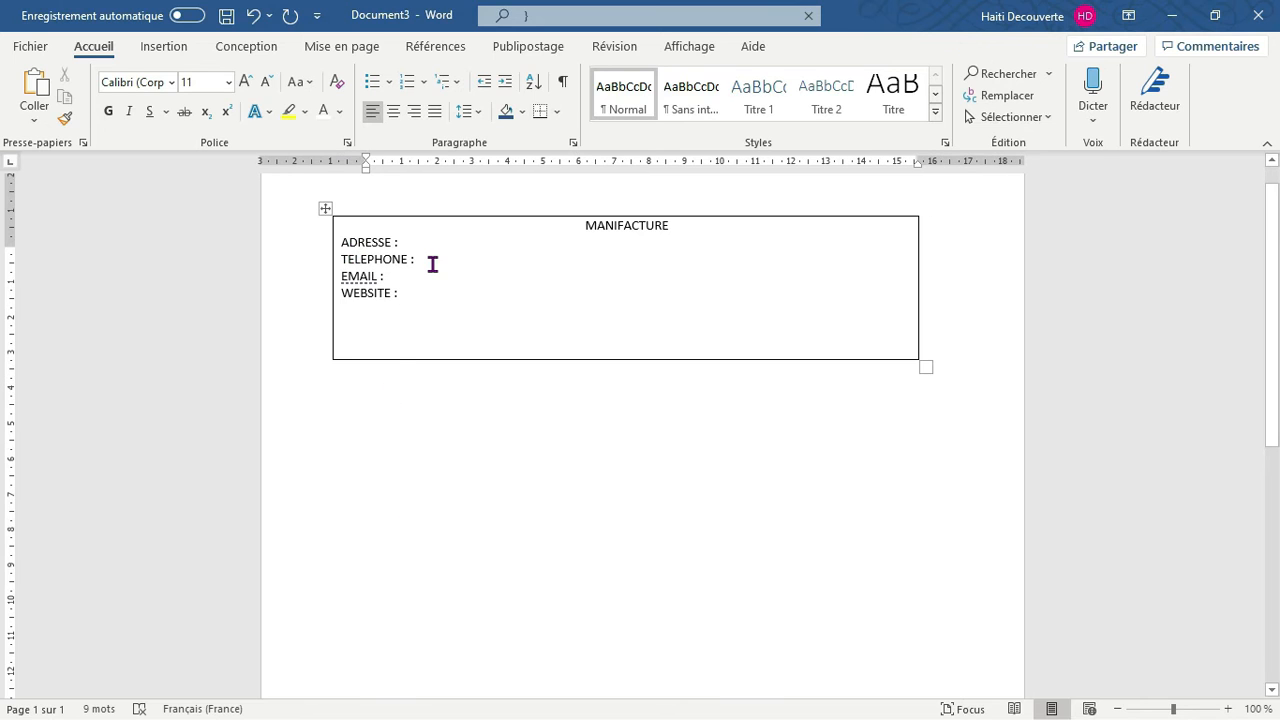
# Make the MANIFACTURE heading and the four contact labels bold
pyautogui.moveTo(432, 264); pyautogui.dragTo(487, 246)
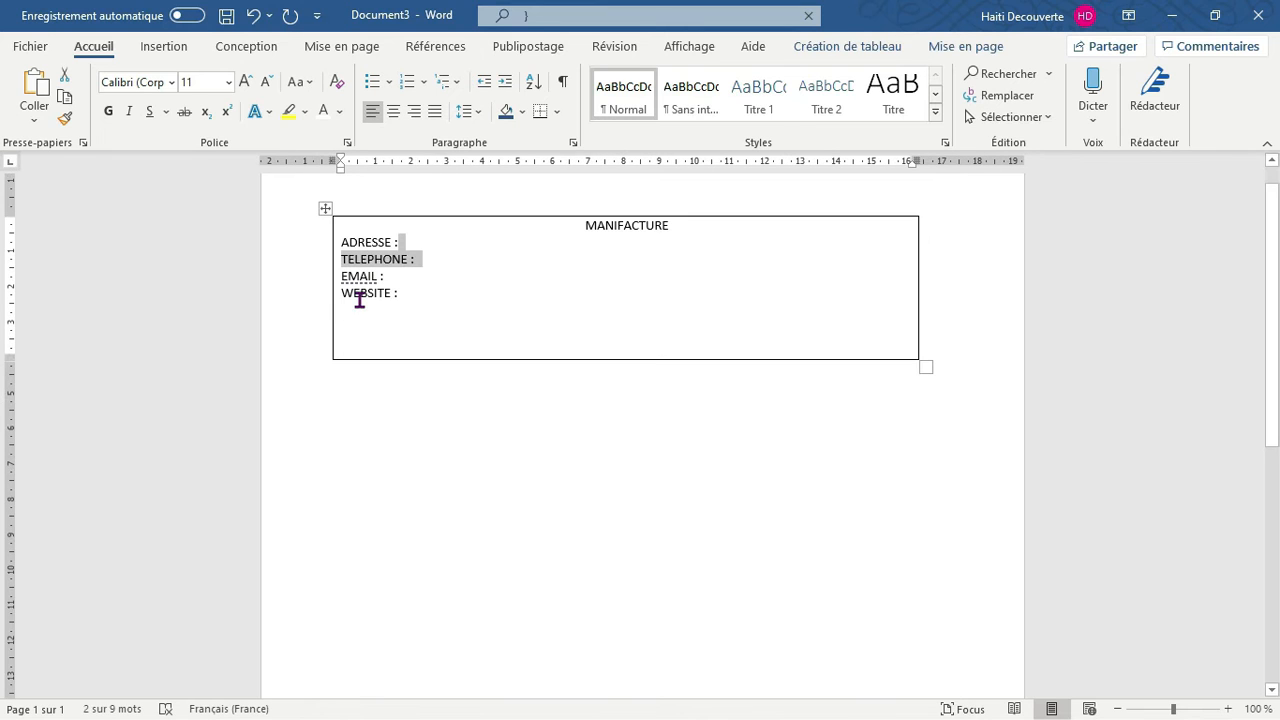
pyautogui.moveTo(398, 297); pyautogui.dragTo(331, 222)
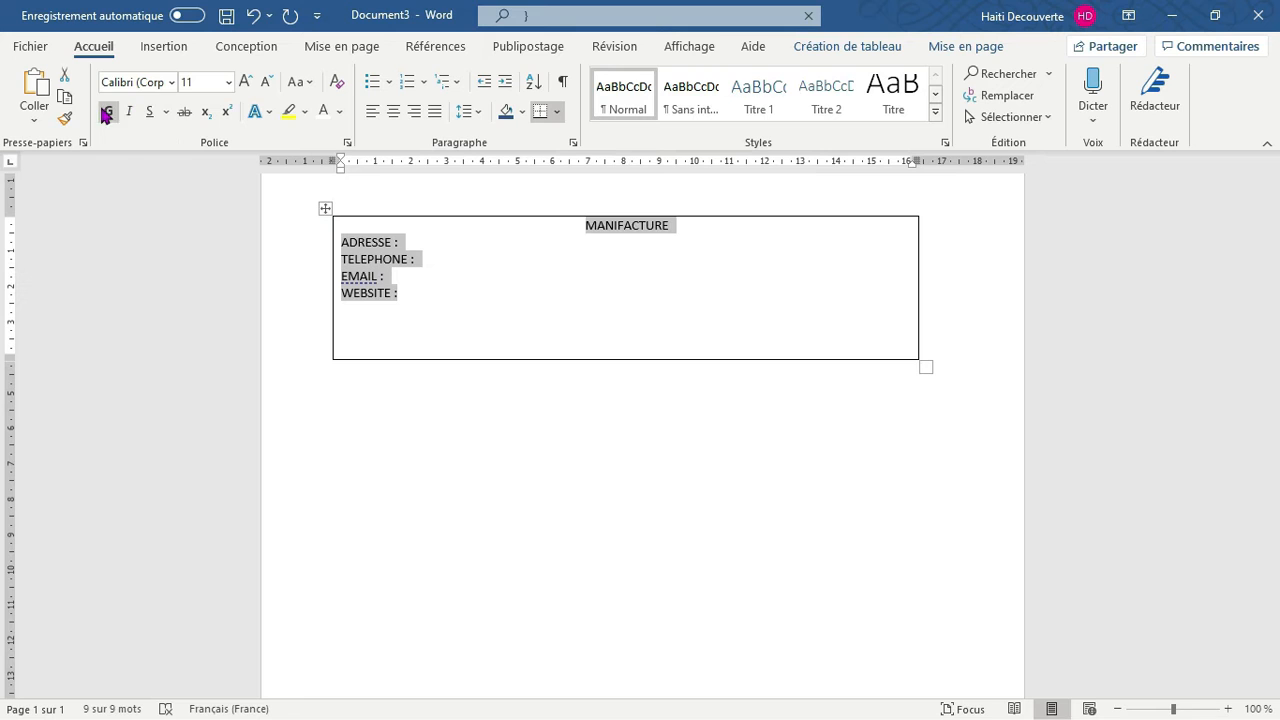
pyautogui.click(106, 113)
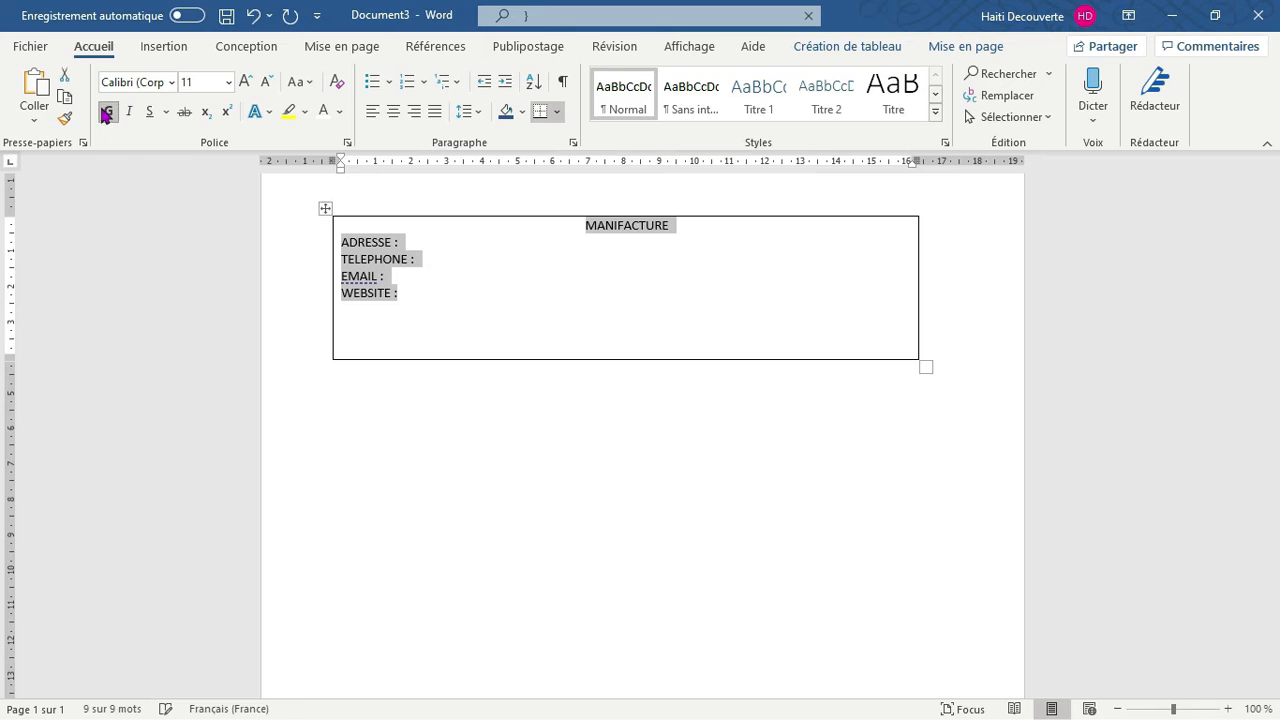
pyautogui.click(649, 262)
# Insert a table of two columns and two rows below the header box
pyautogui.hotkey('ctrl', 'End')
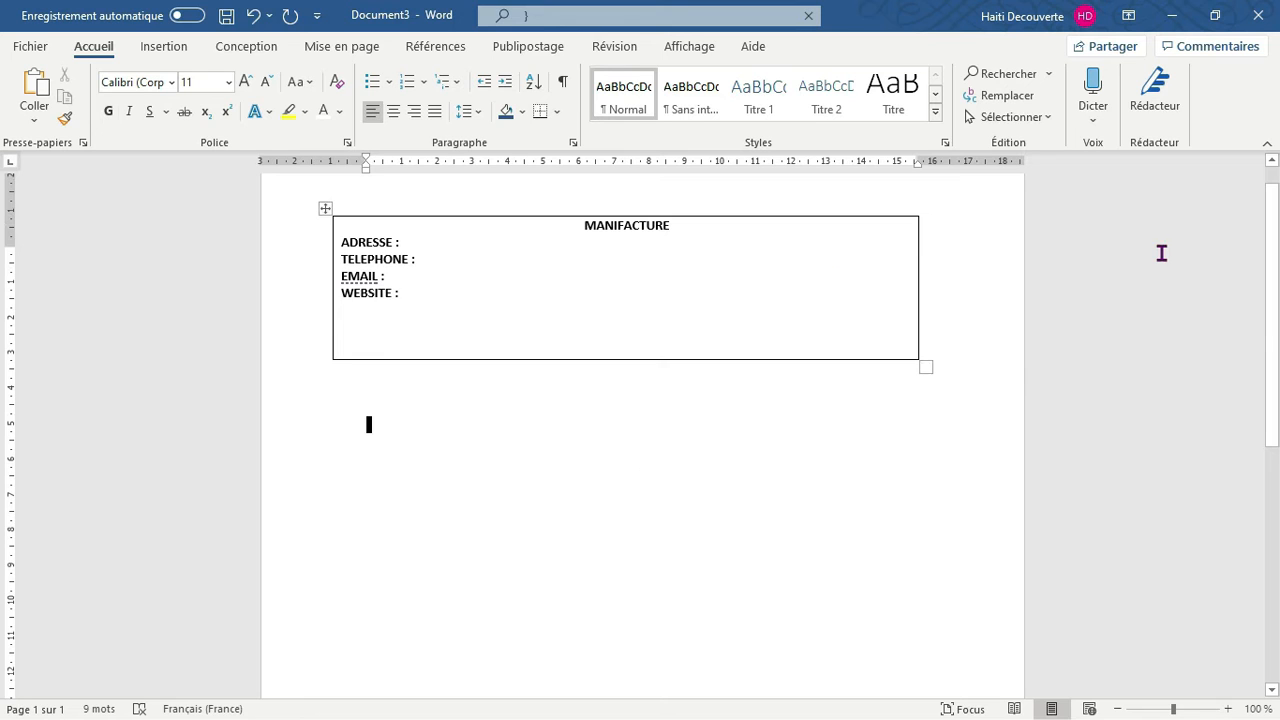
pyautogui.scroll(-1, 1274, 240)
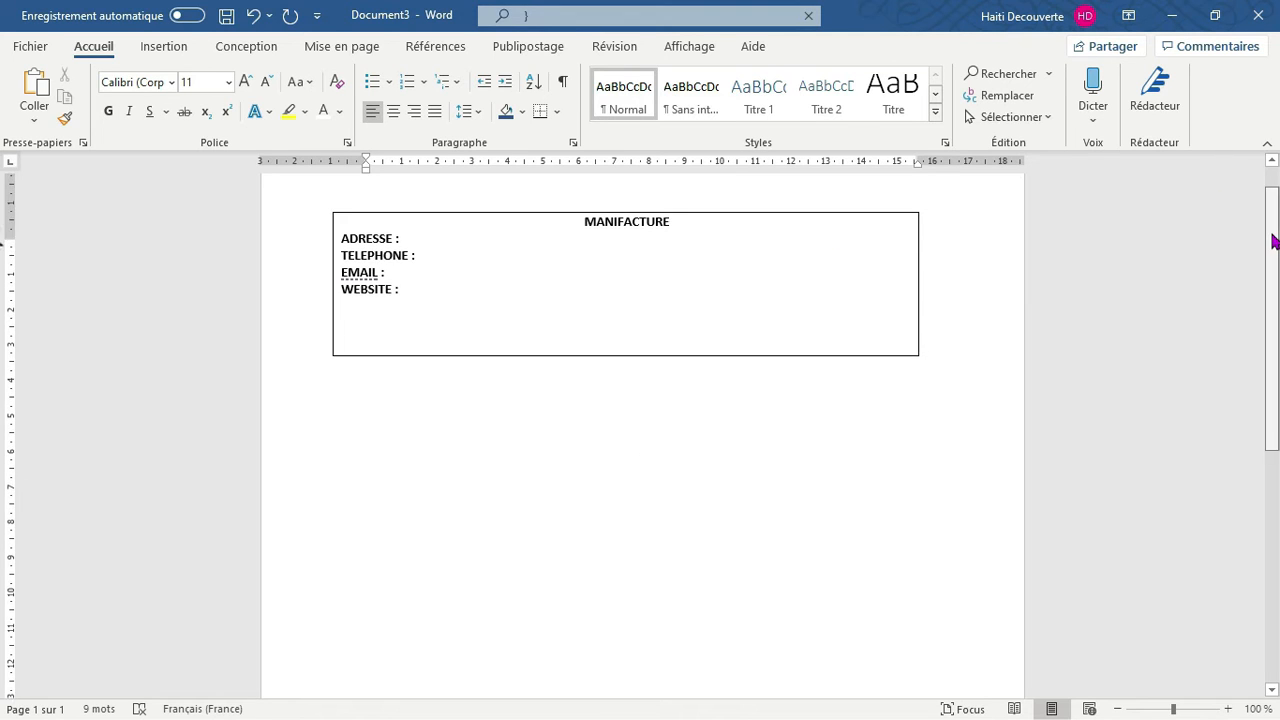
pyautogui.moveTo(1278, 288); pyautogui.dragTo(1276, 218)
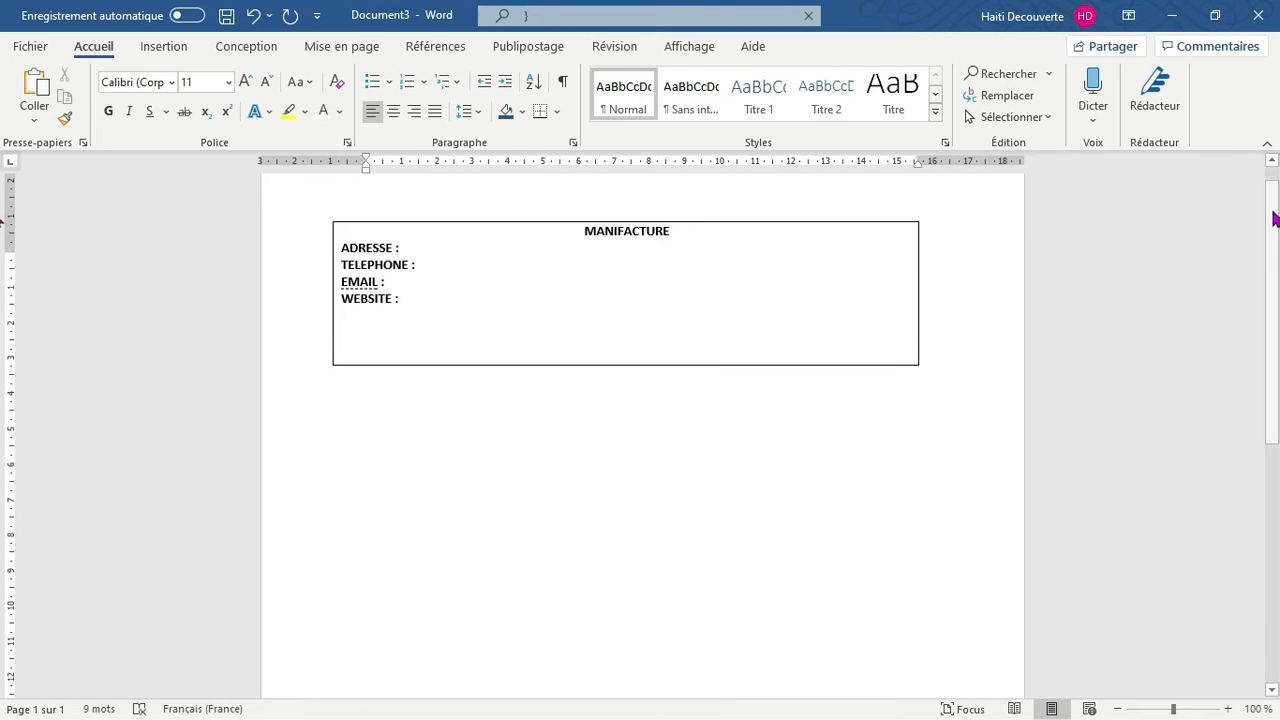
pyautogui.scroll(-3, 1276, 292)
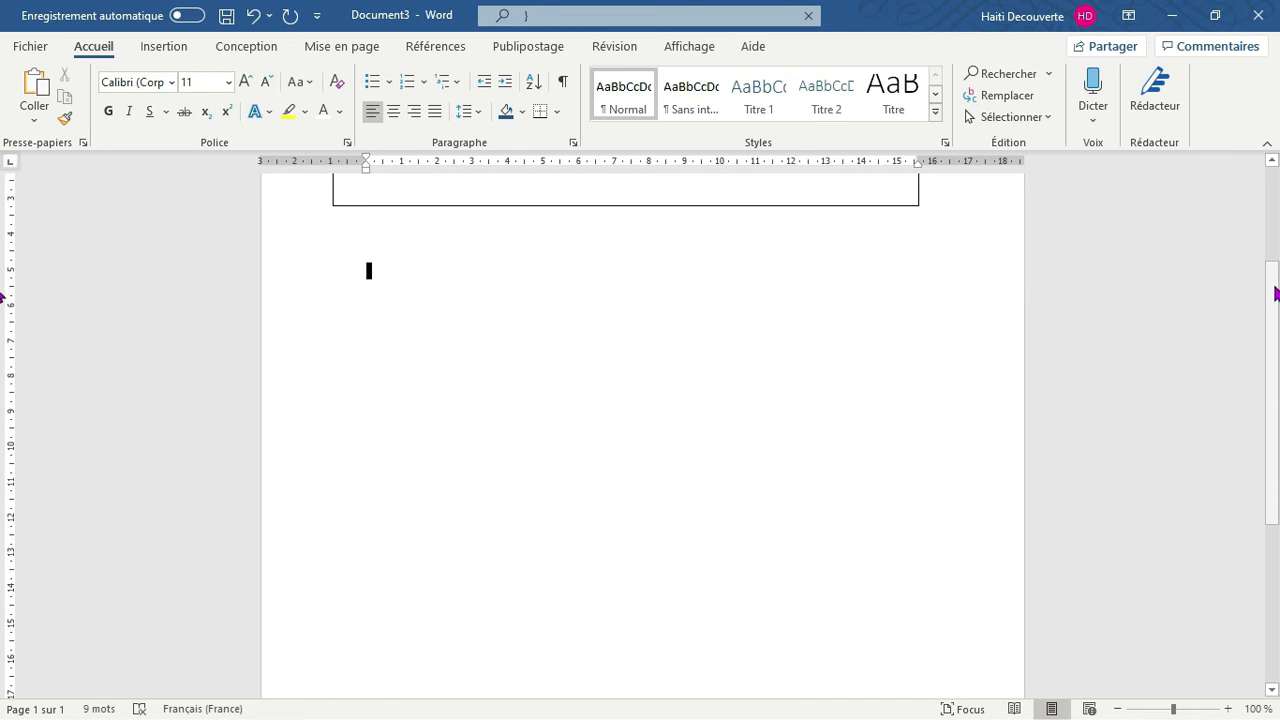
pyautogui.scroll(3, 1273, 255)
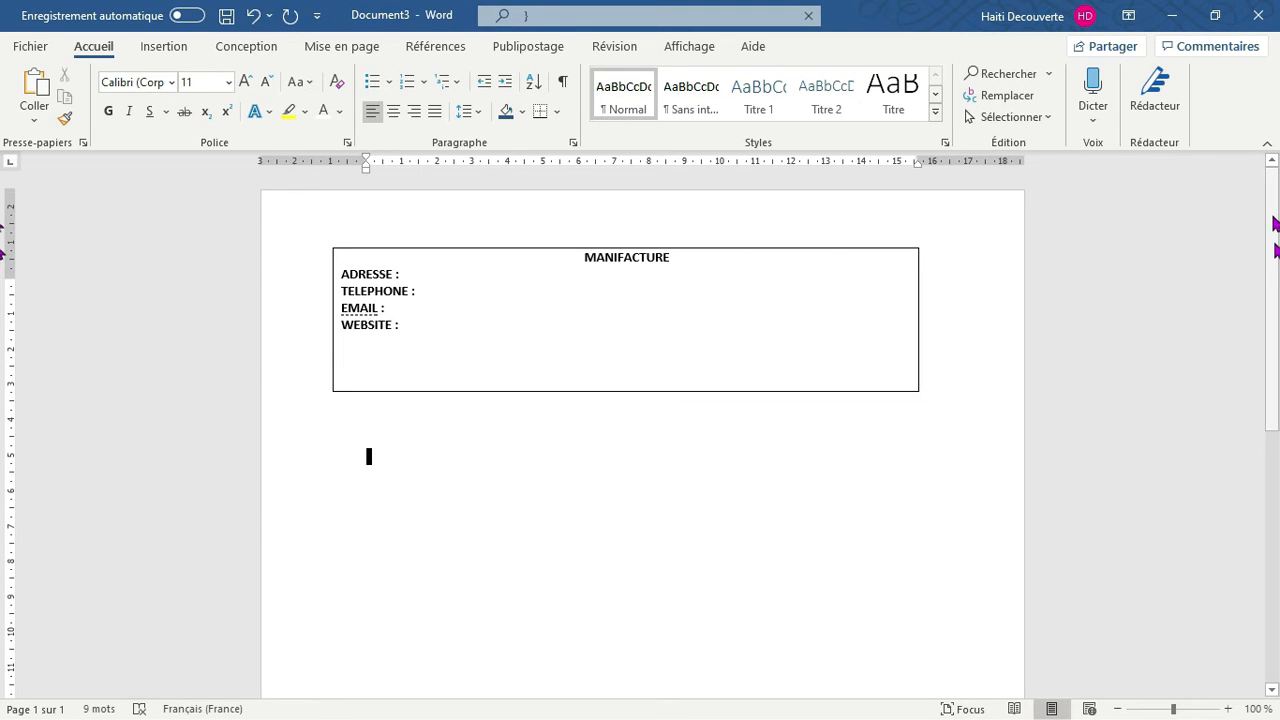
pyautogui.scroll(-3, 1274, 250)
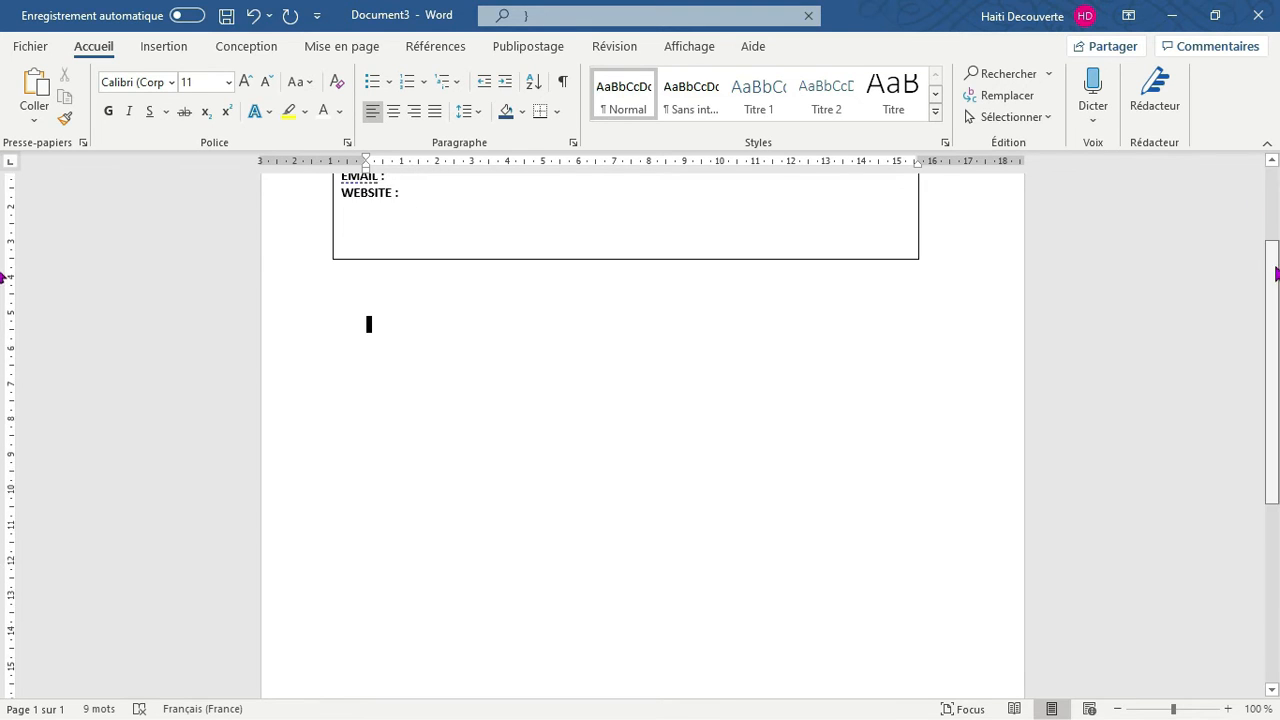
pyautogui.click(141, 52)
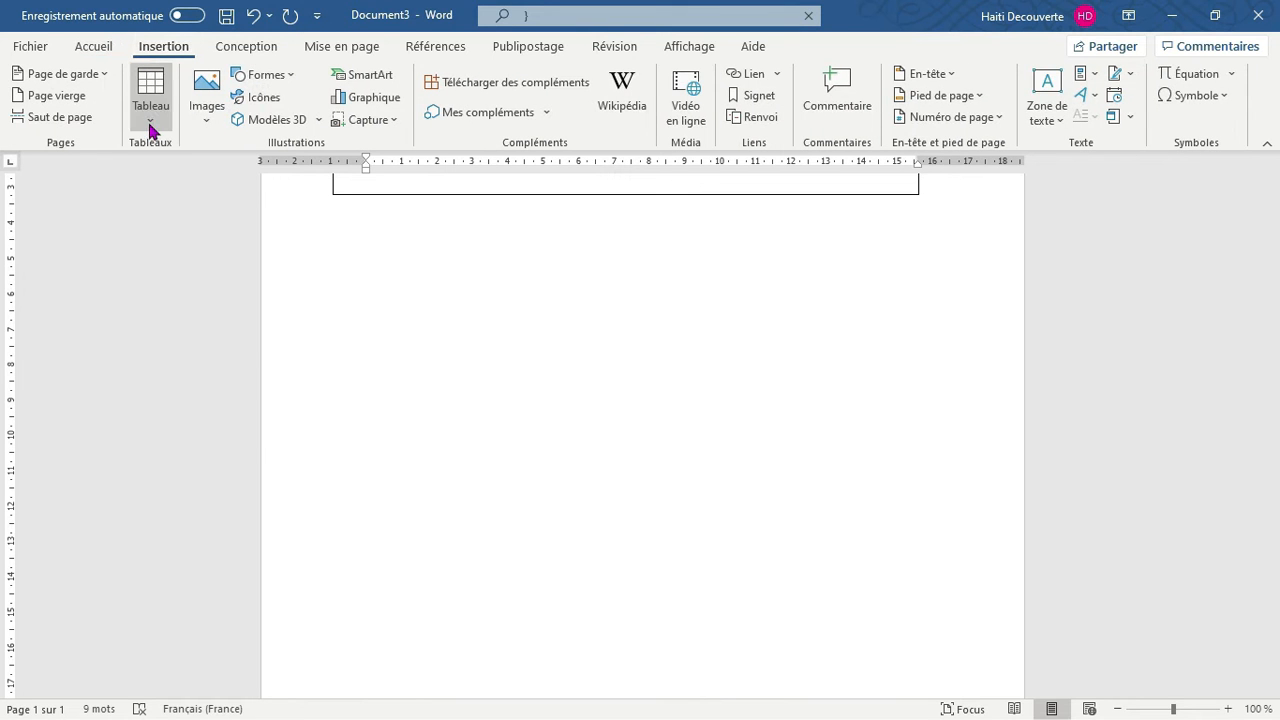
pyautogui.click(150, 122)
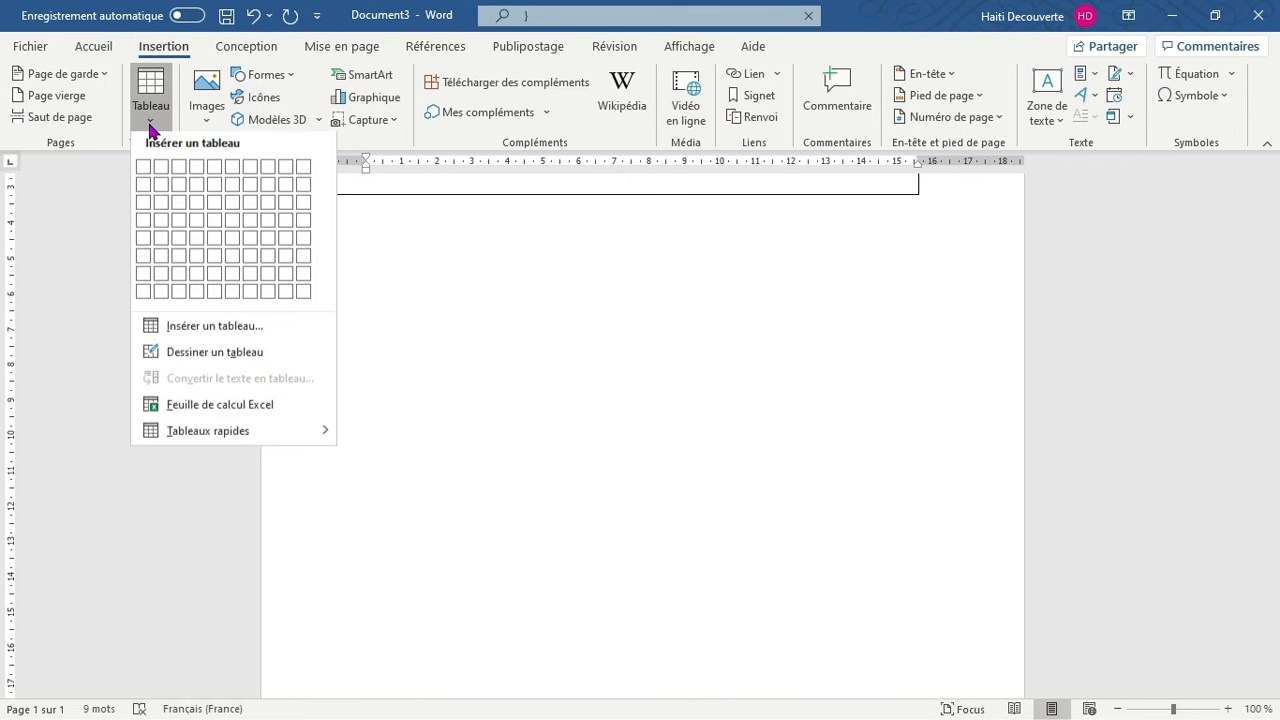
pyautogui.click(157, 190)
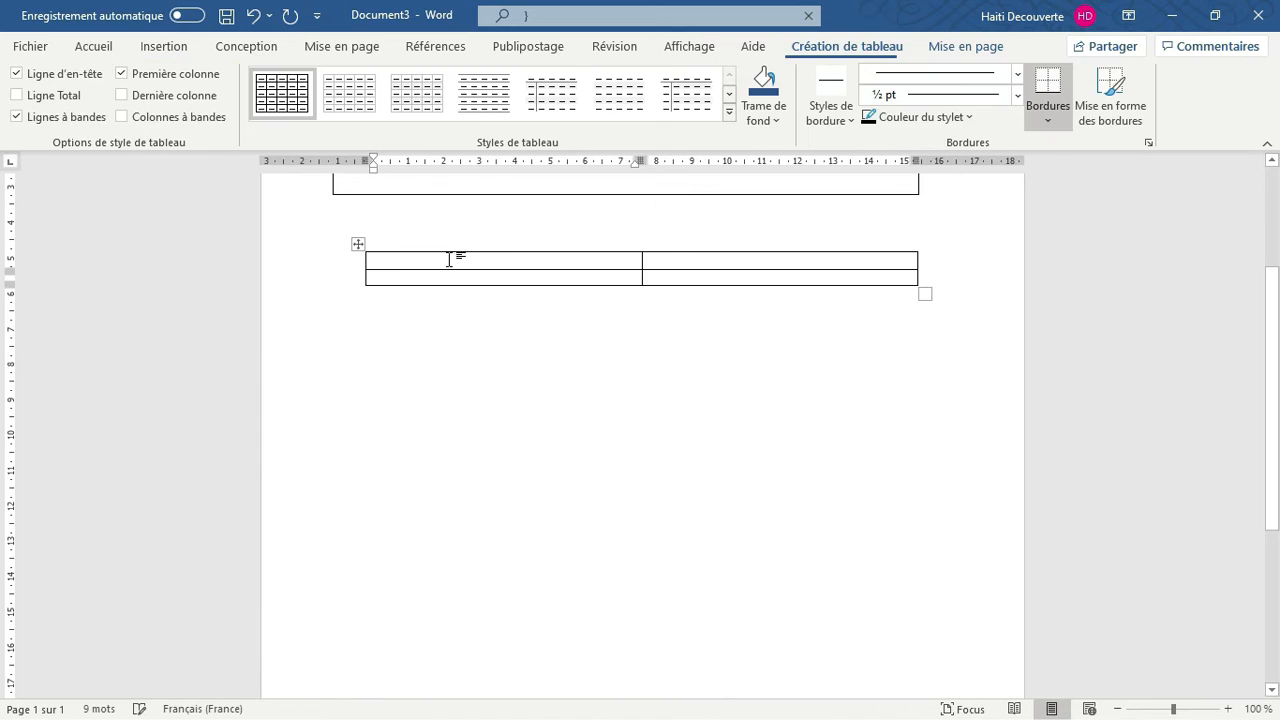
# Shade the first row of the new two-by-two table with the standard yellow
pyautogui.moveTo(394, 257); pyautogui.dragTo(657, 254)
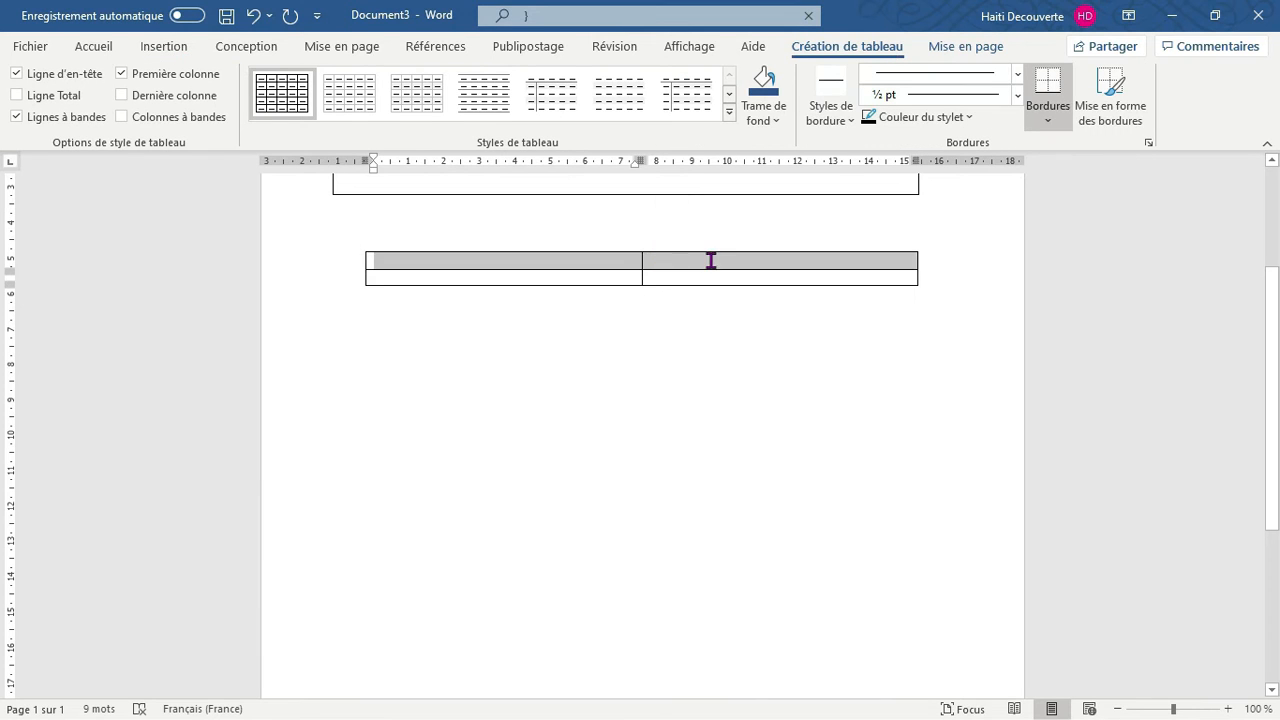
pyautogui.click(92, 52)
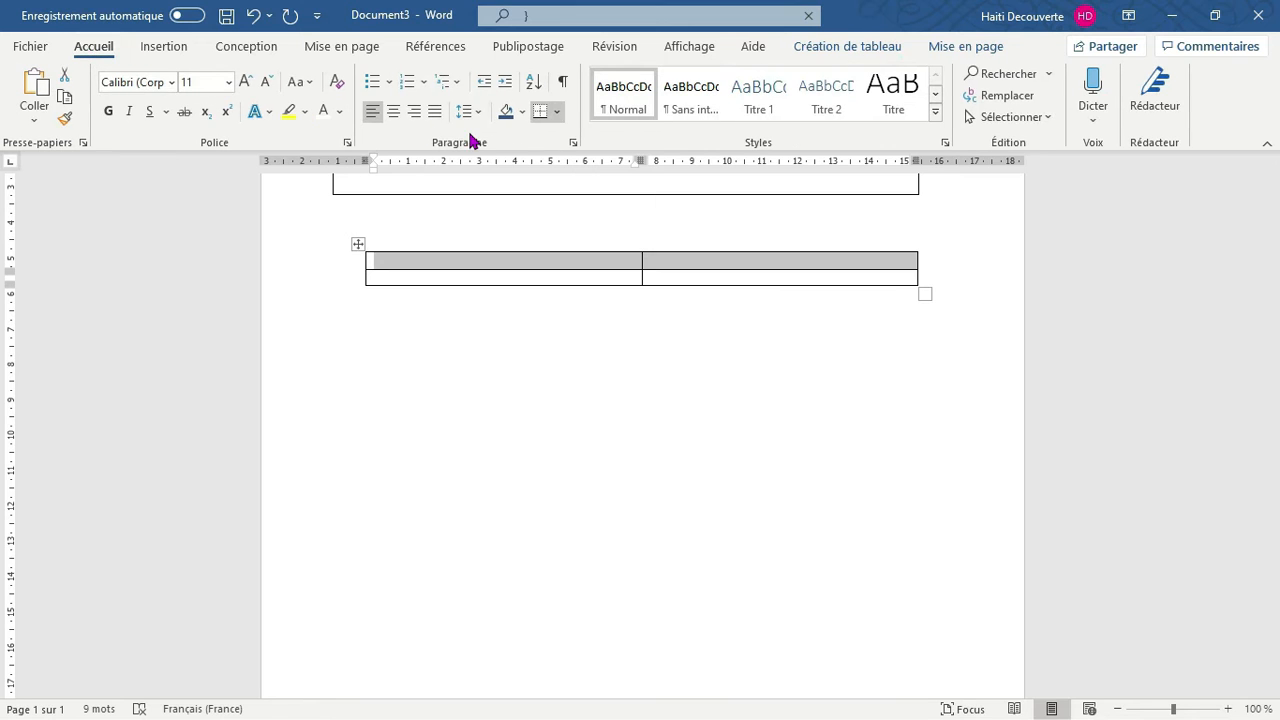
pyautogui.click(522, 113)
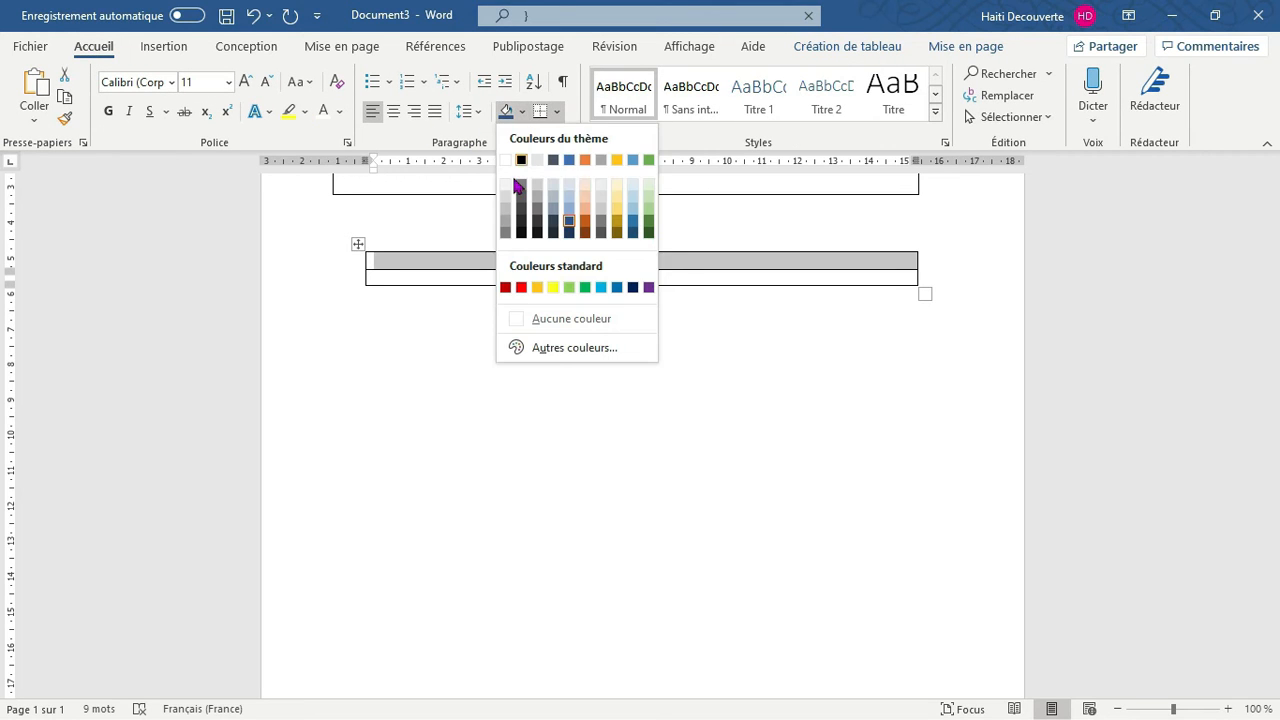
pyautogui.click(553, 288)
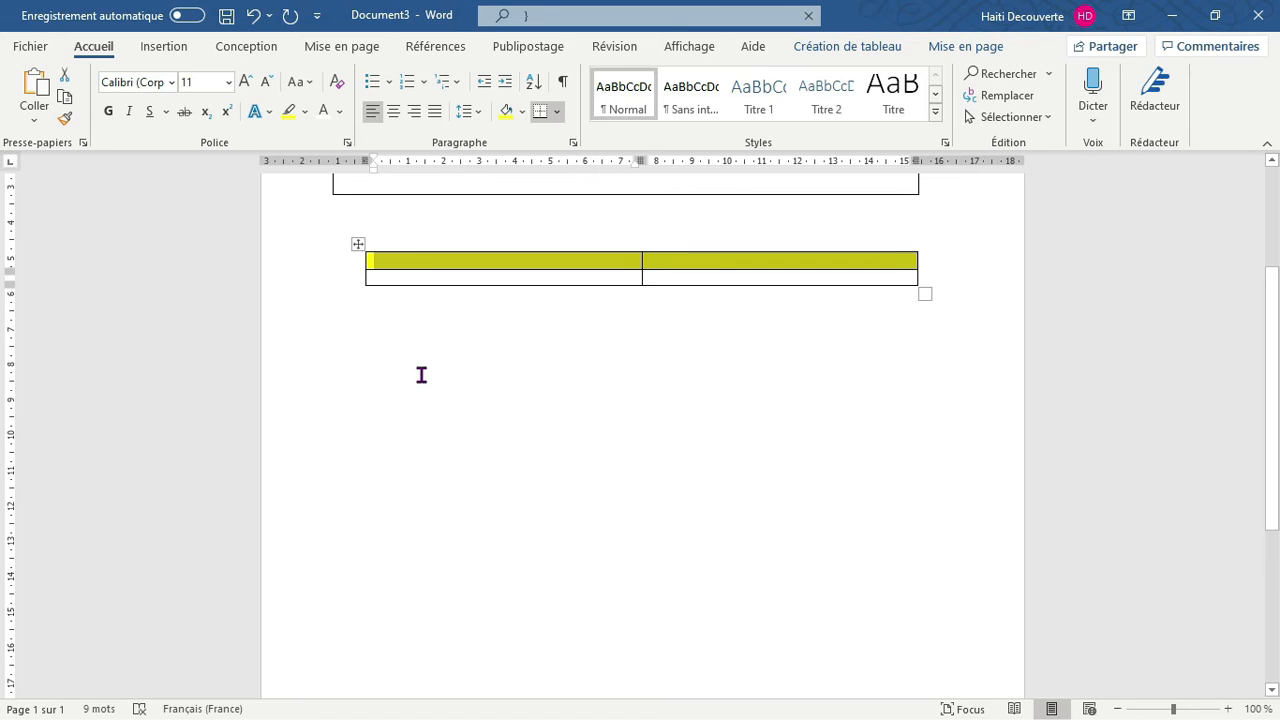
pyautogui.click(472, 330)
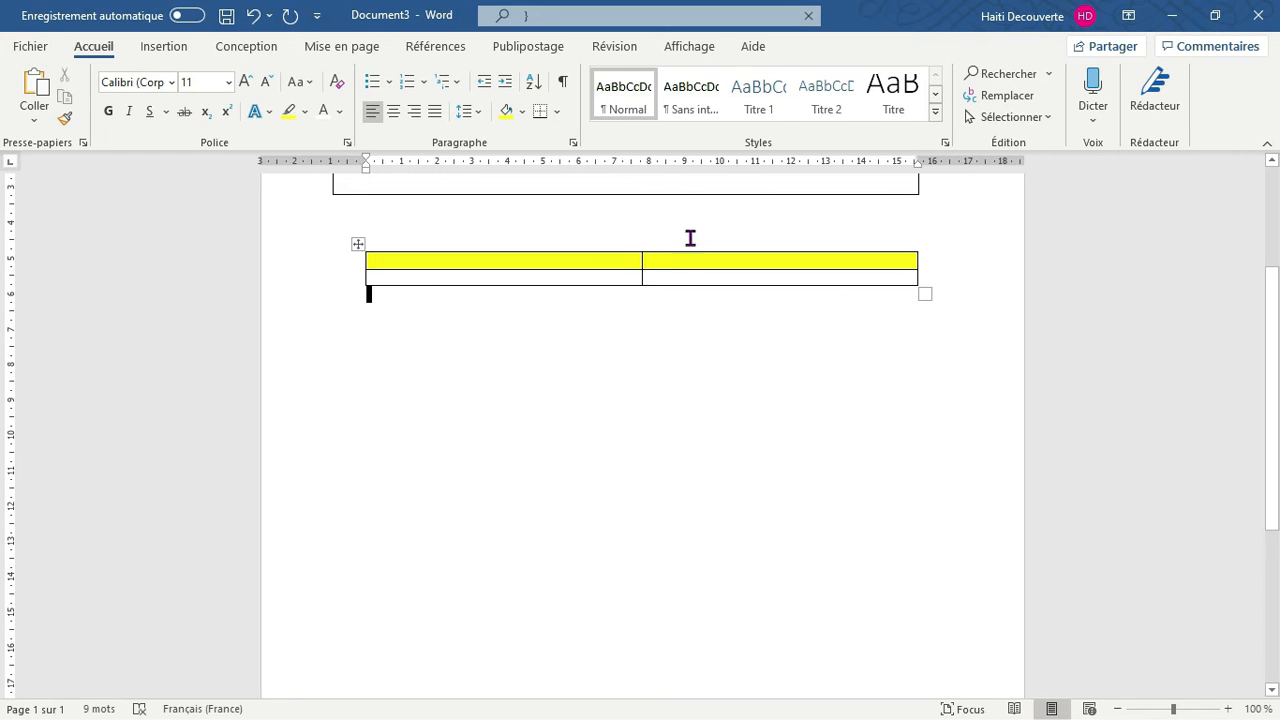
# Shade both cells of the new table's second column with the standard dark blue
pyautogui.moveTo(684, 264); pyautogui.dragTo(711, 280)
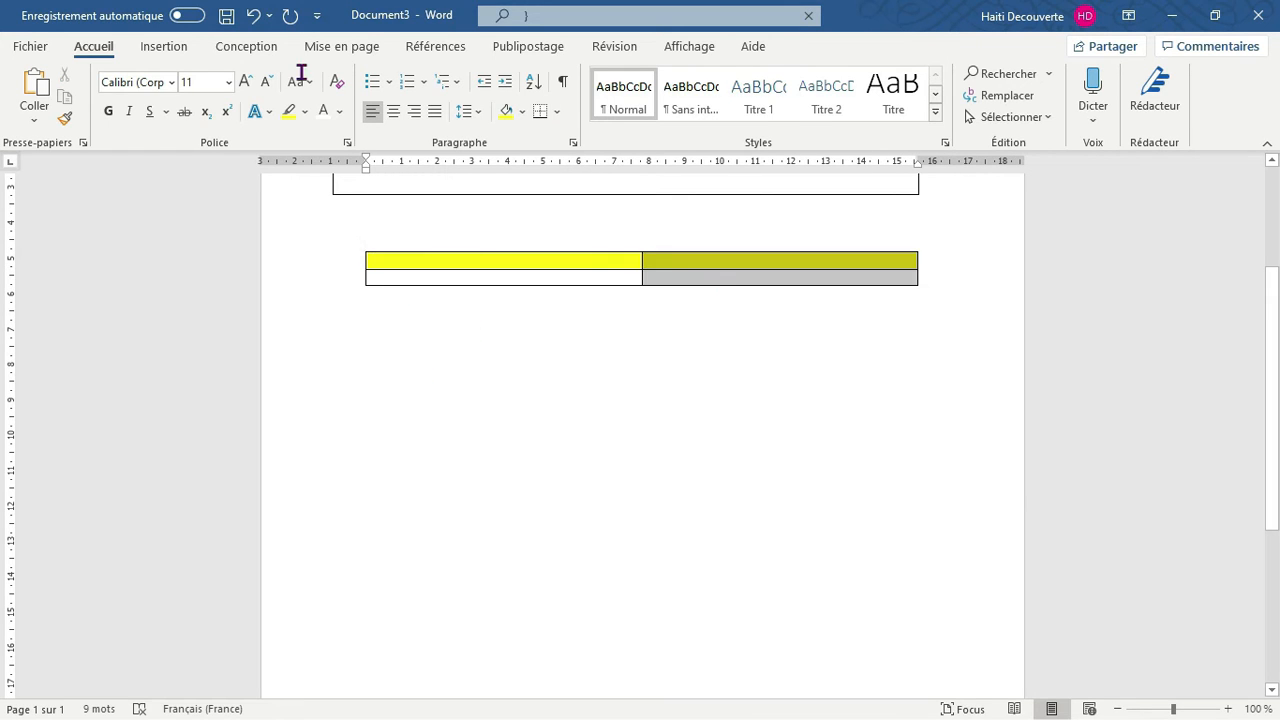
pyautogui.click(522, 112)
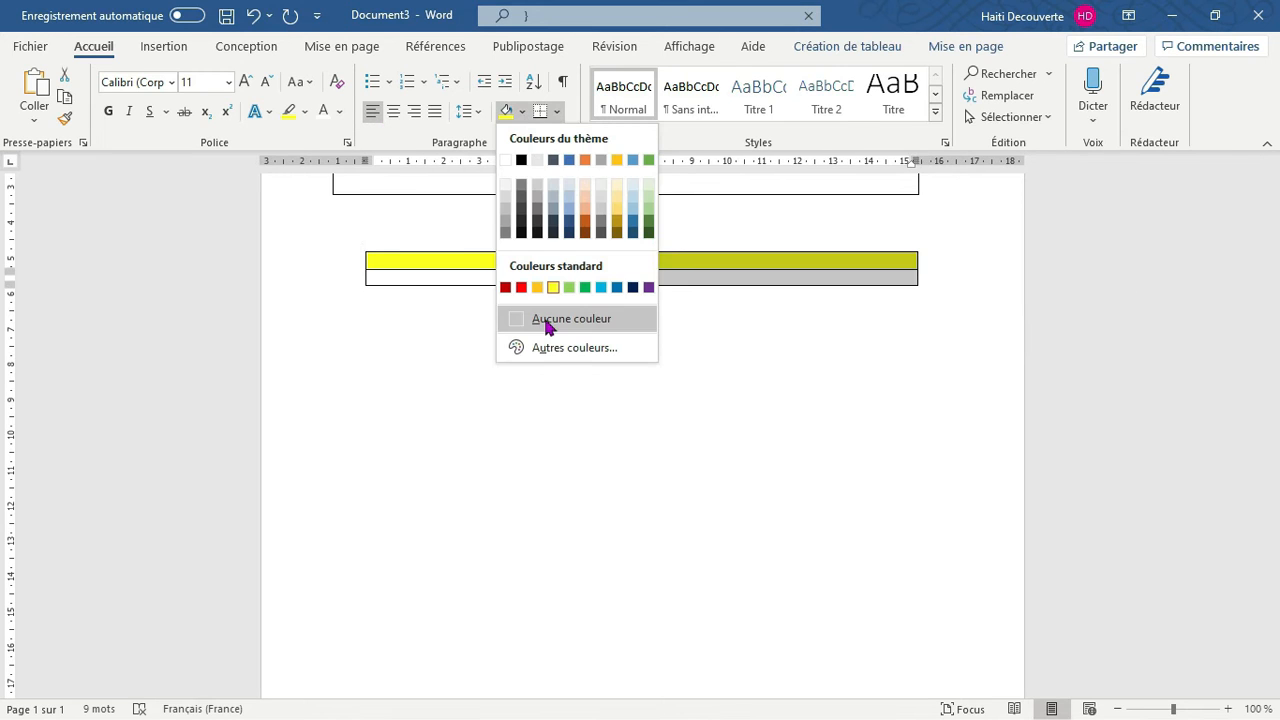
pyautogui.click(633, 288)
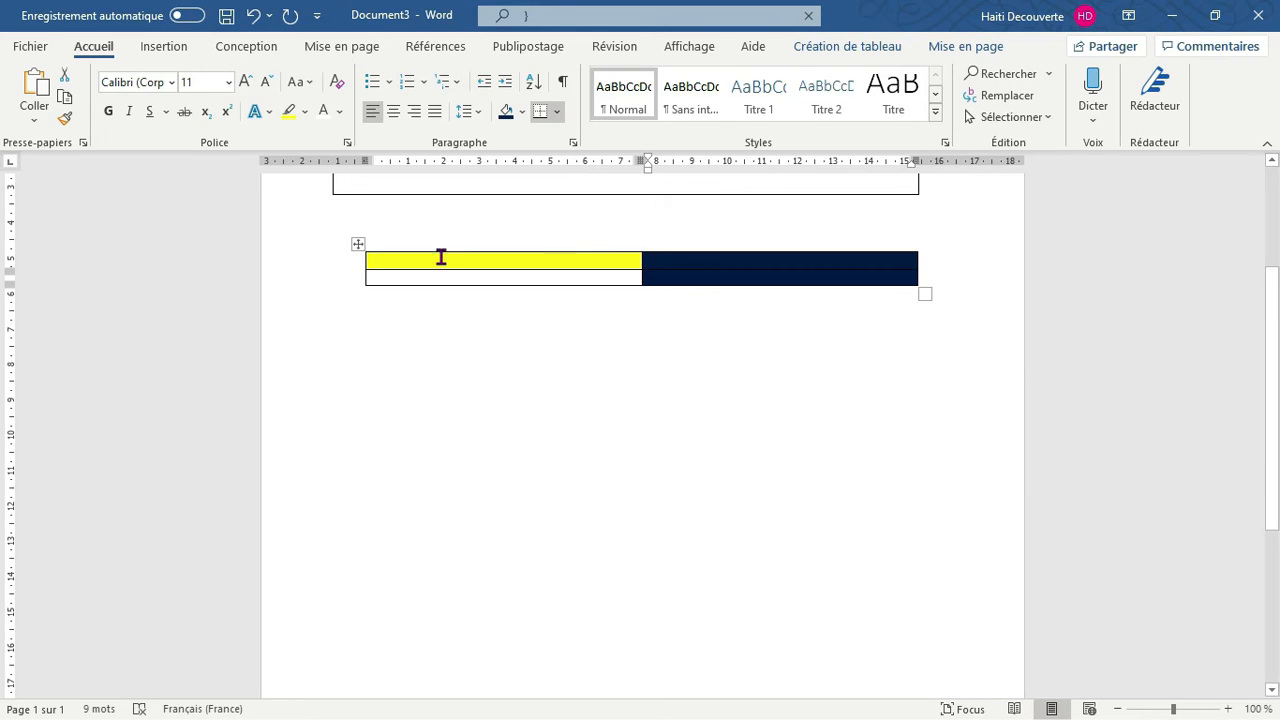
pyautogui.click(477, 247)
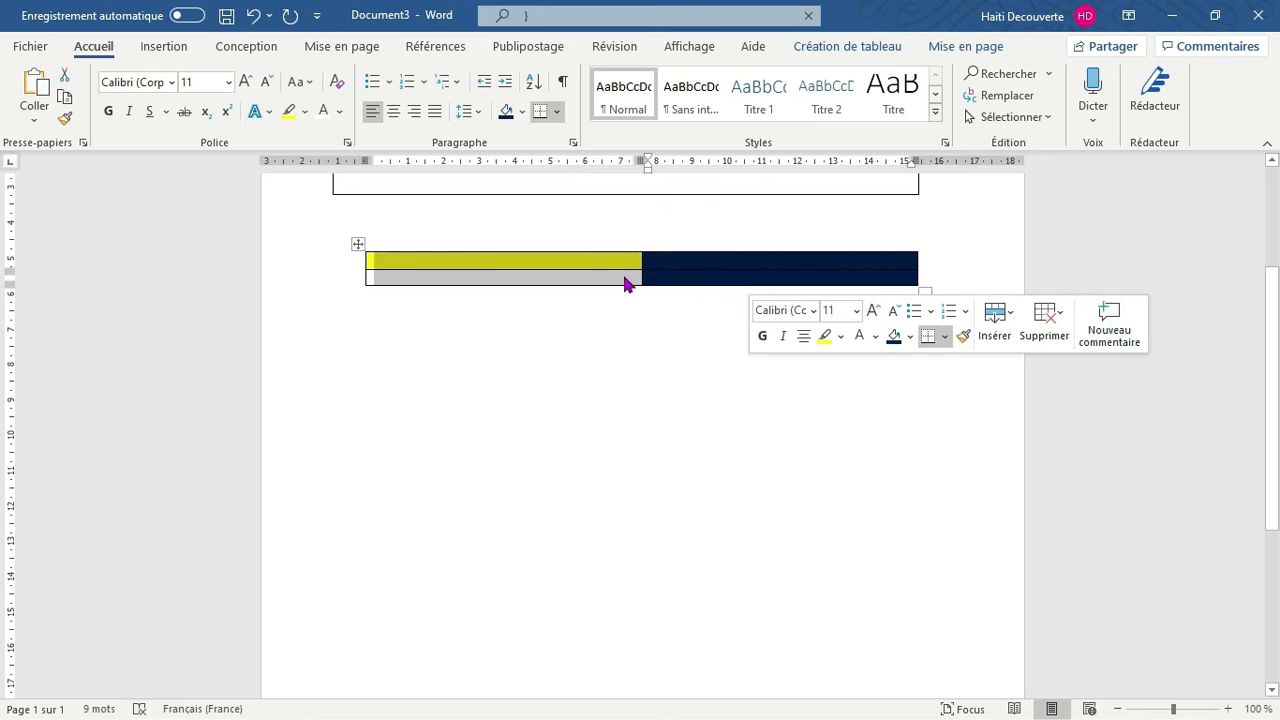
pyautogui.click(422, 292)
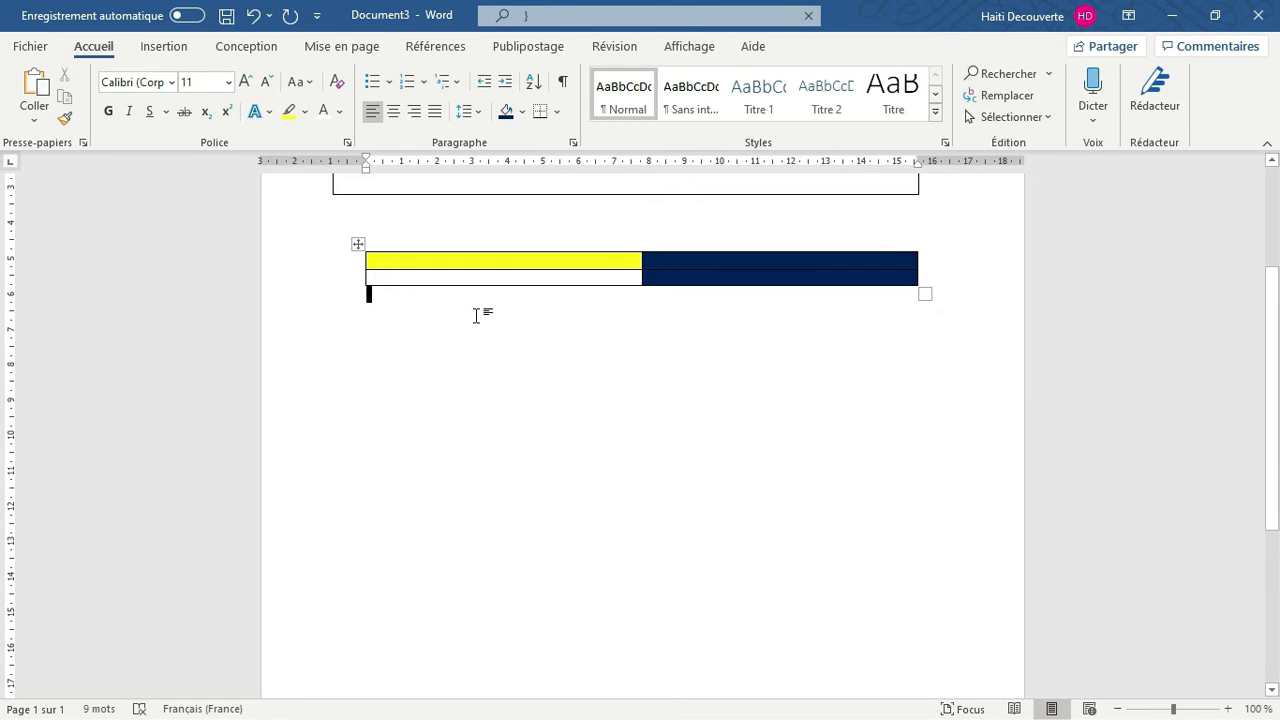
# Undo the dark blue column shading and the yellow row shading
pyautogui.hotkey('ctrl', 'z')
pyautogui.hotkey('ctrl', 'z')
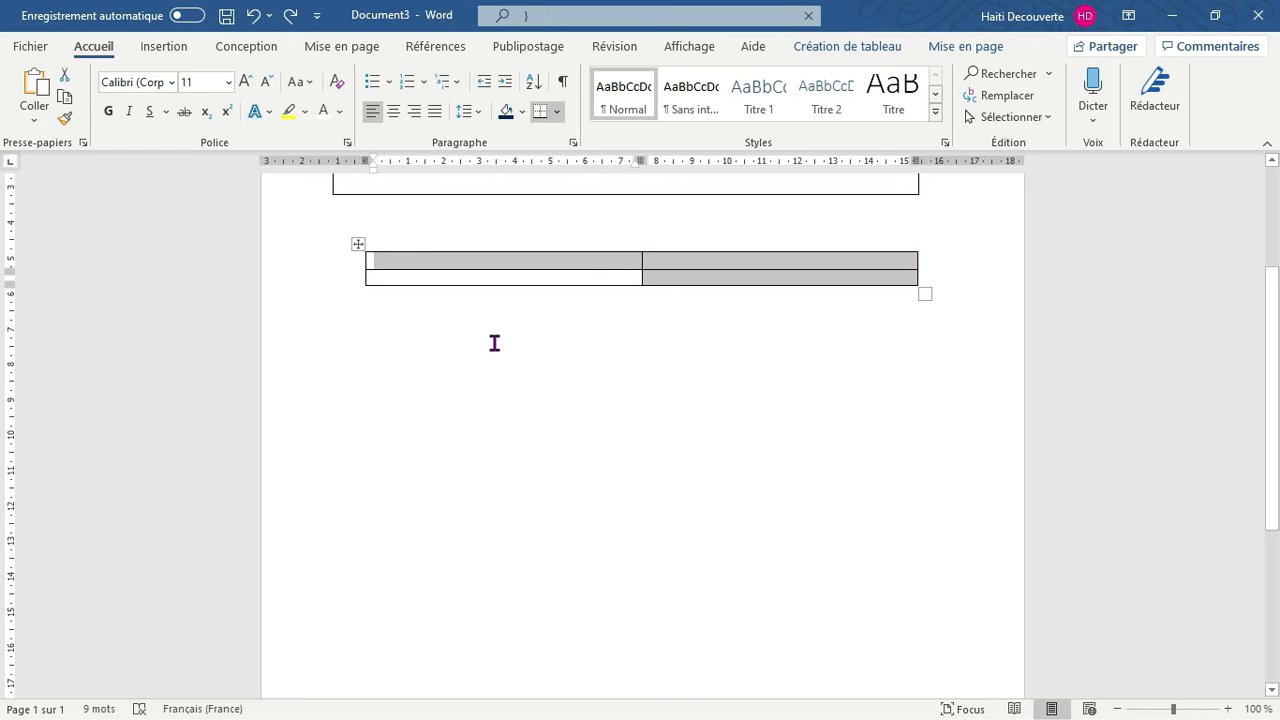
pyautogui.click(494, 343)
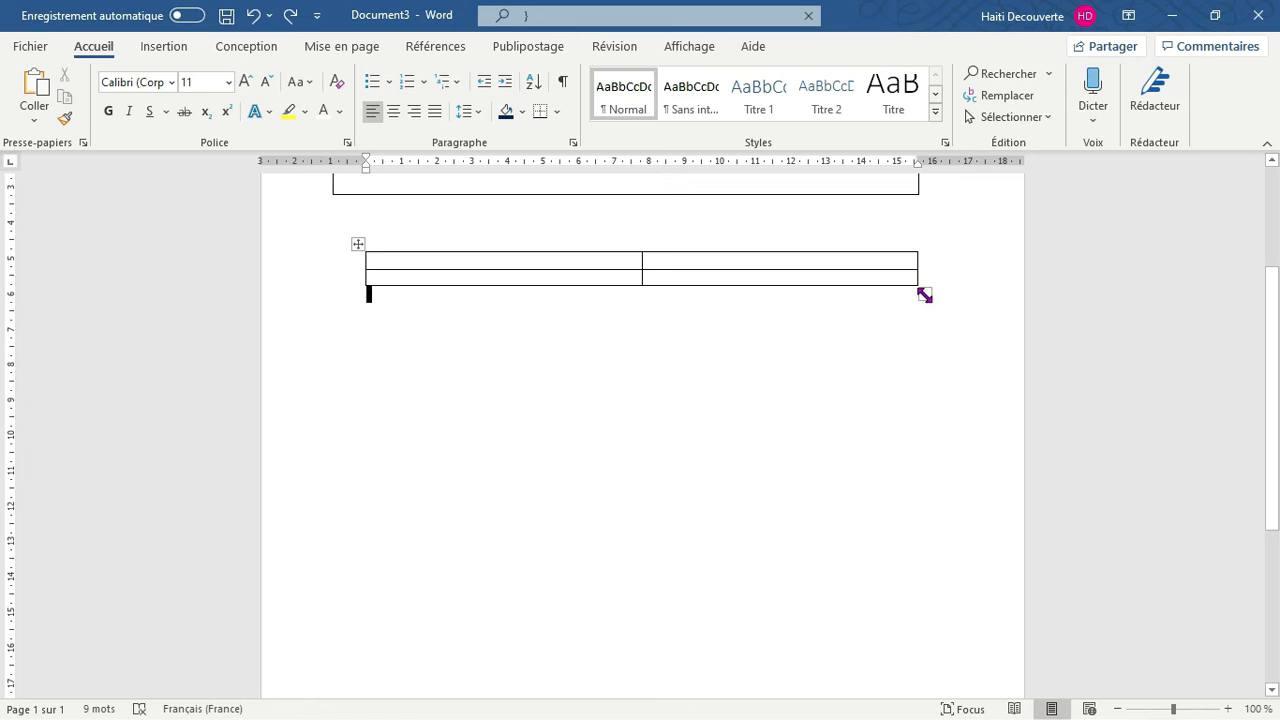
# Widen the two-by-two table to about 18 cm and shift it so it extends past both page margins
pyautogui.moveTo(924, 295); pyautogui.dragTo(1000, 260)
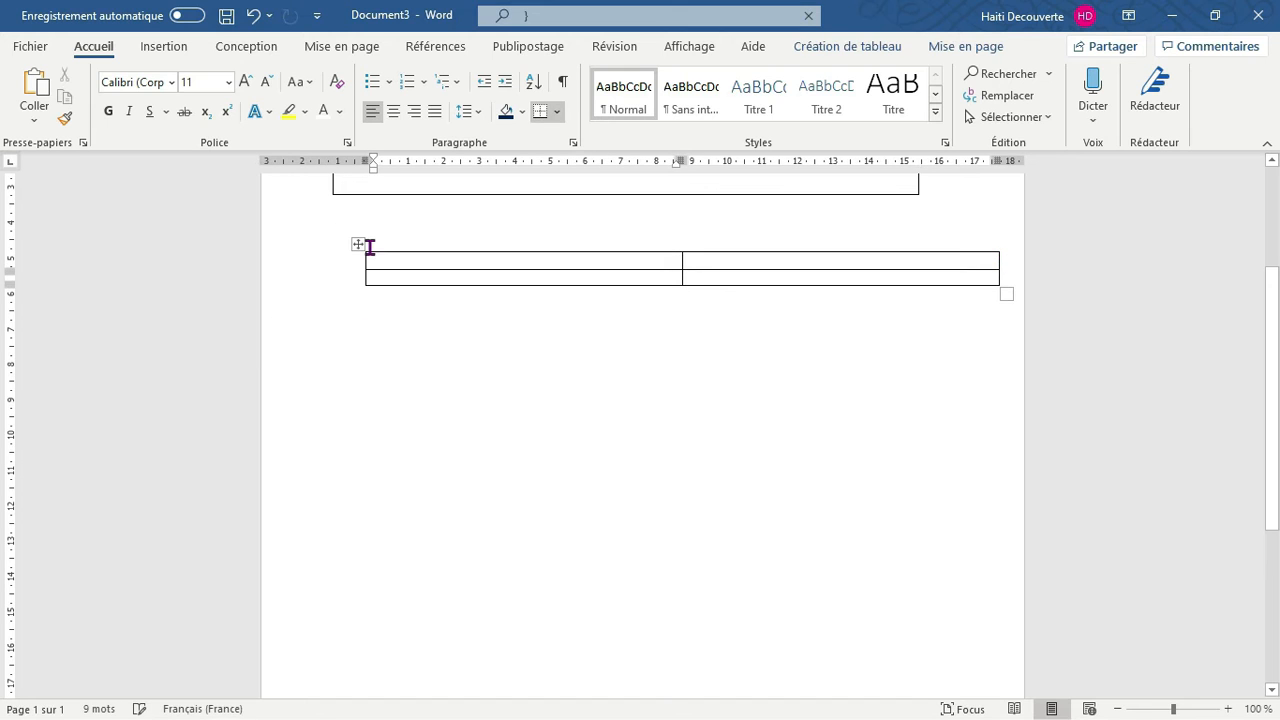
pyautogui.moveTo(357, 245); pyautogui.dragTo(316, 246)
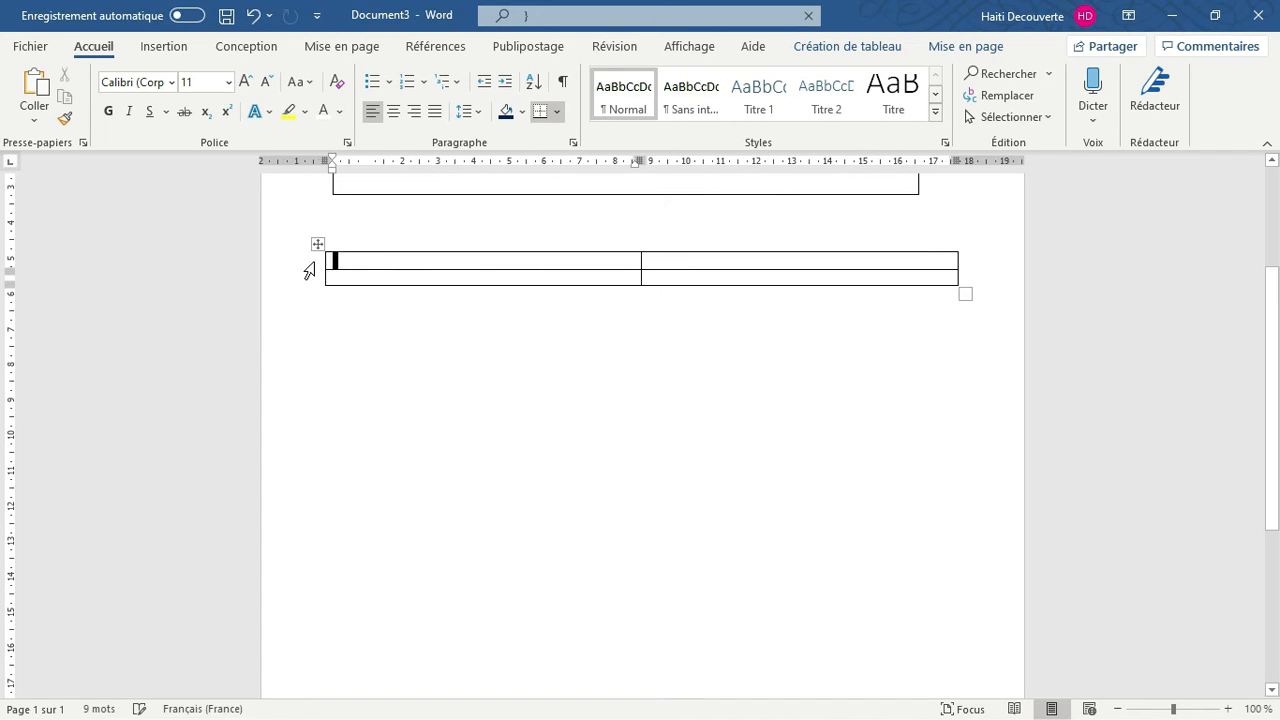
pyautogui.click(449, 327)
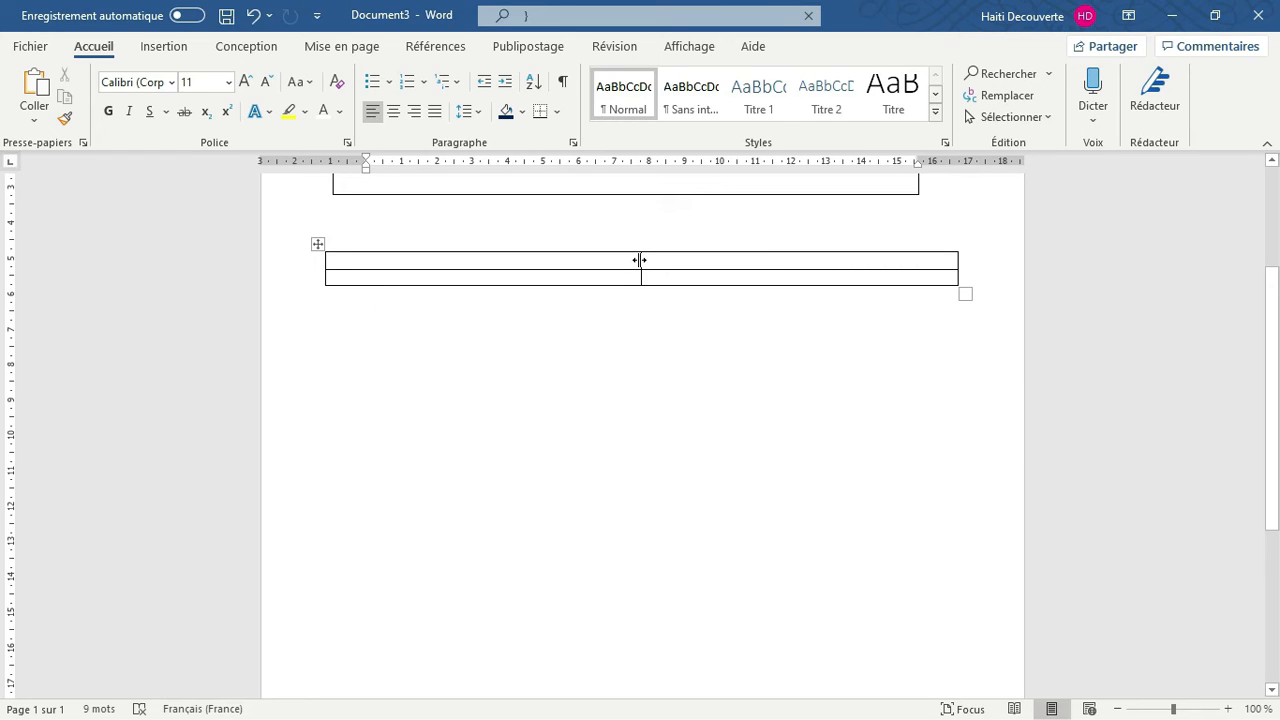
# Narrow the two-by-two table's first column to about 1.6 cm and make its second row about 1 cm tall
pyautogui.moveTo(640, 260); pyautogui.dragTo(623, 262)
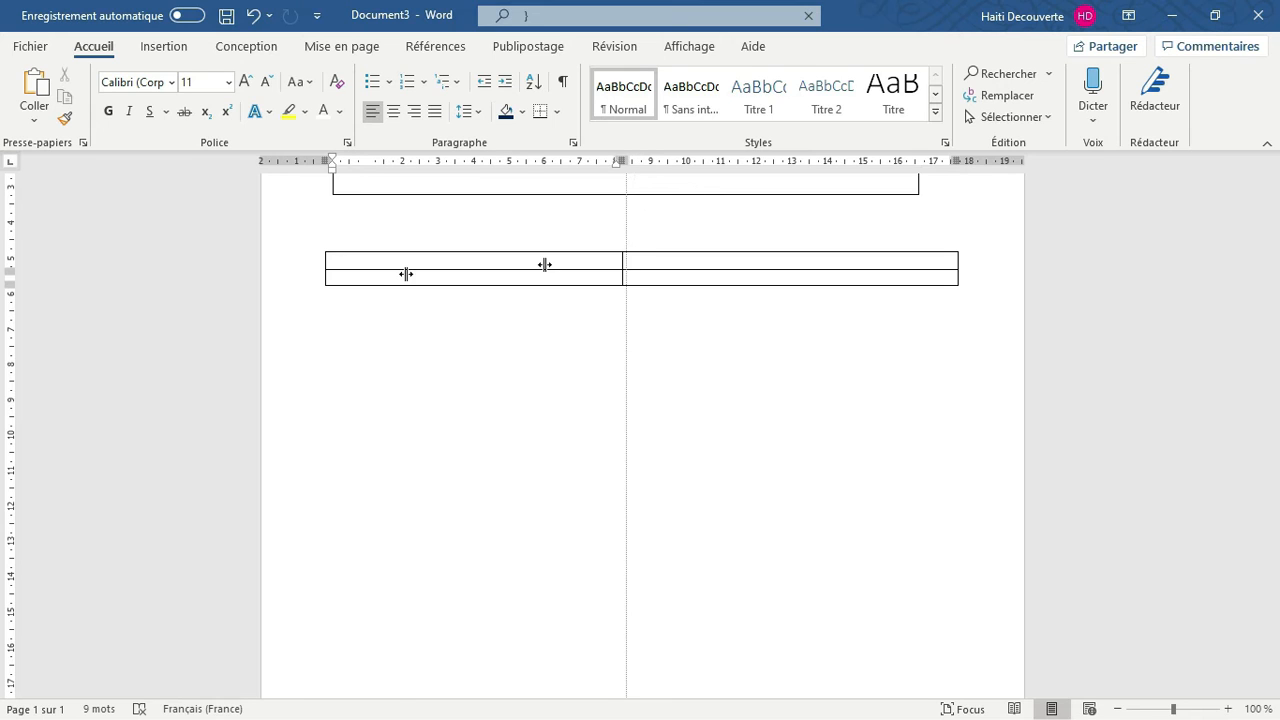
pyautogui.moveTo(405, 274); pyautogui.dragTo(383, 272)
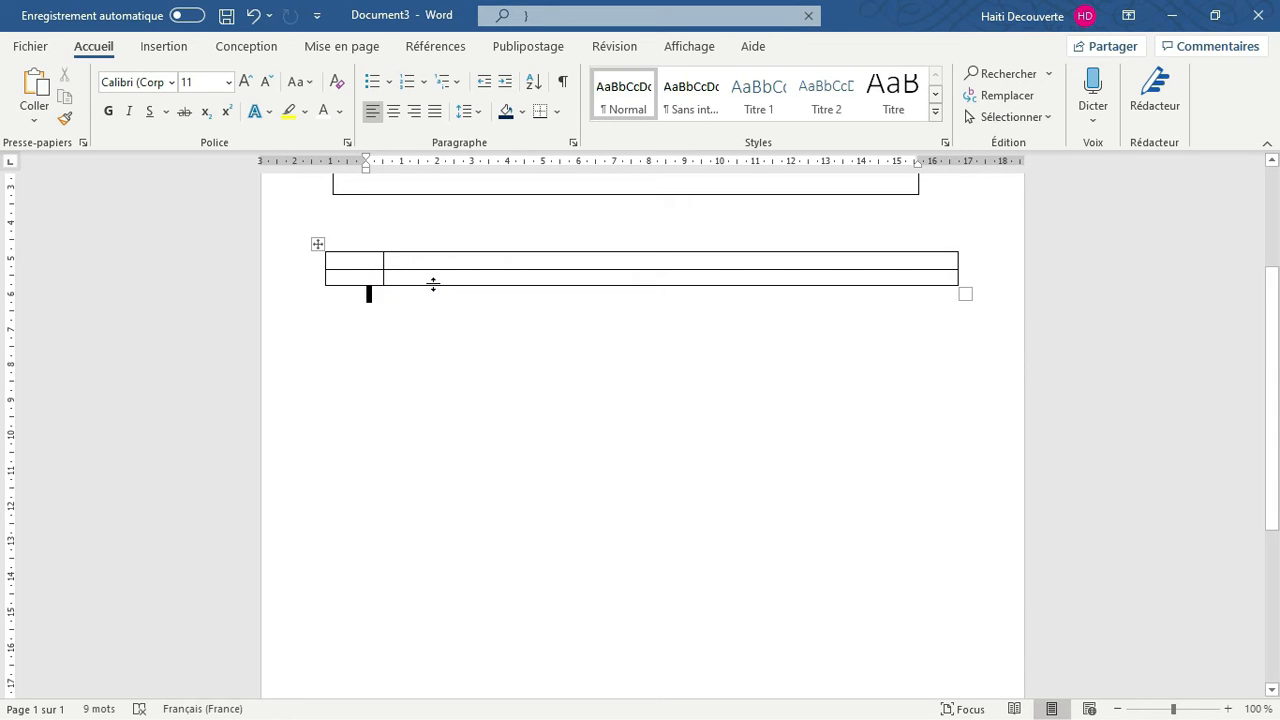
pyautogui.moveTo(433, 284); pyautogui.dragTo(444, 377)
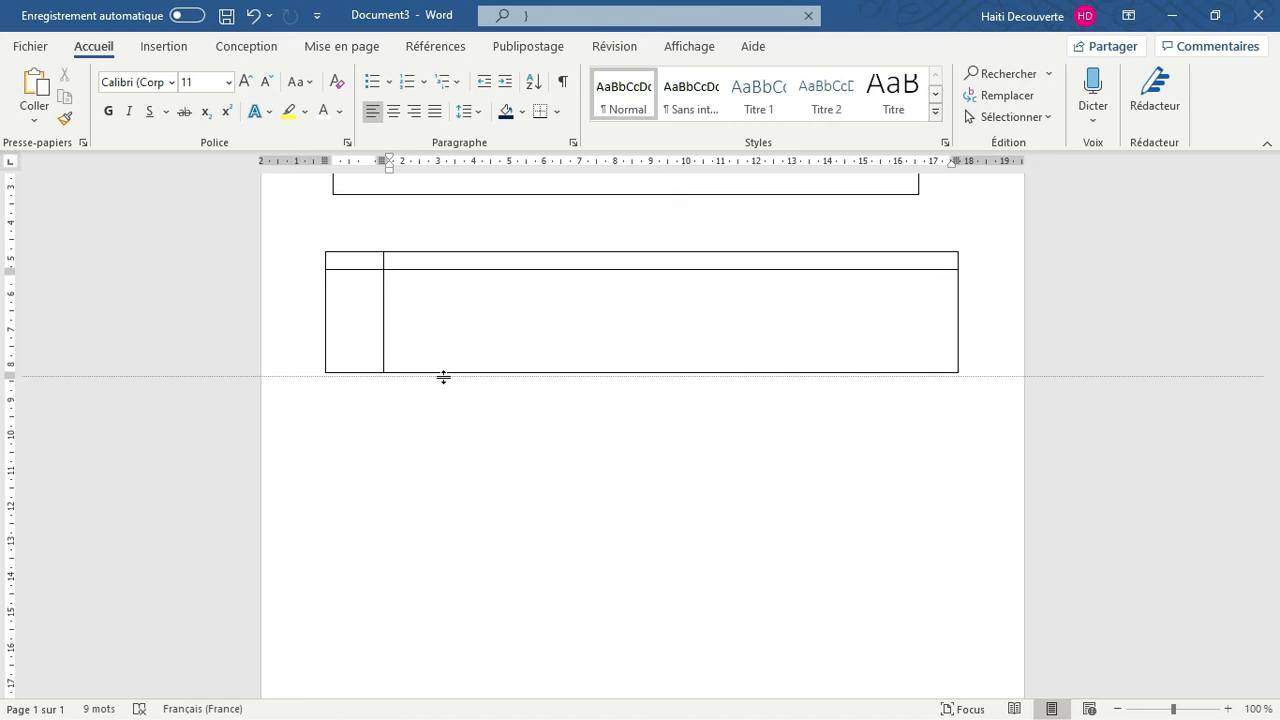
pyautogui.moveTo(443, 377); pyautogui.dragTo(464, 301)
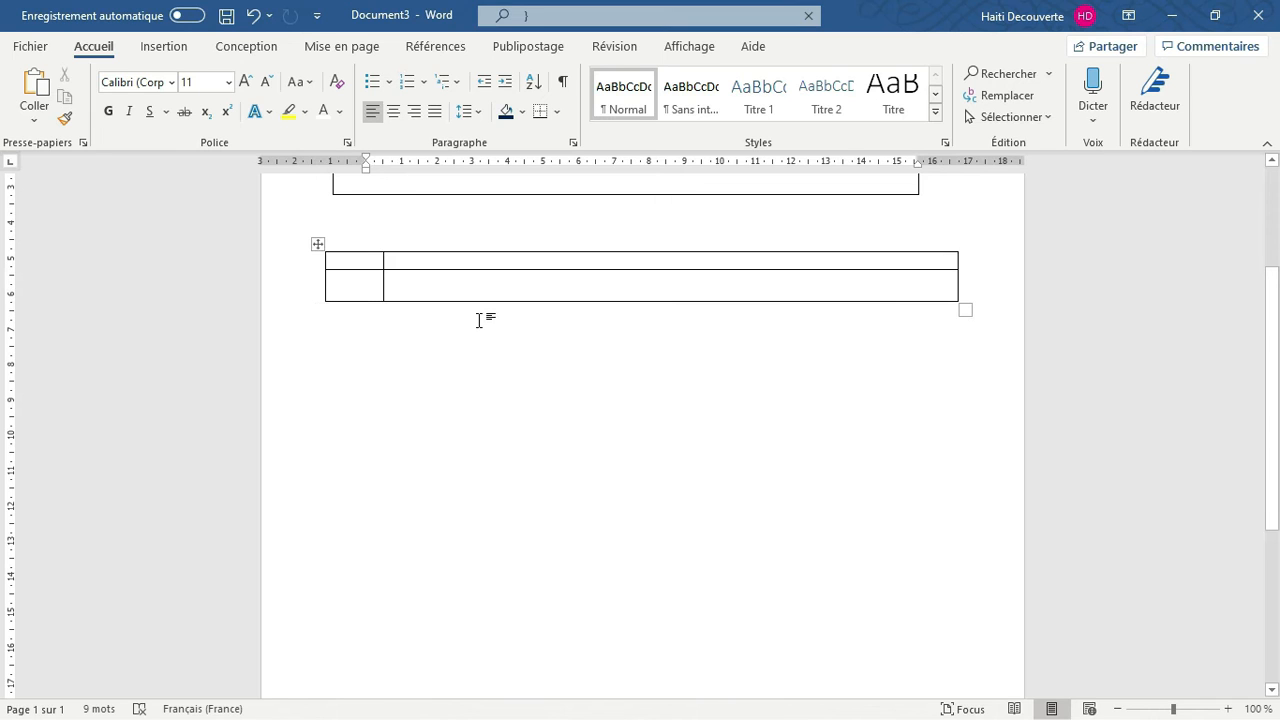
# Undo the resizing and the insertion of the two-by-two table below the company header box
pyautogui.hotkey('ctrl', 'z')
pyautogui.hotkey('ctrl', 'z')
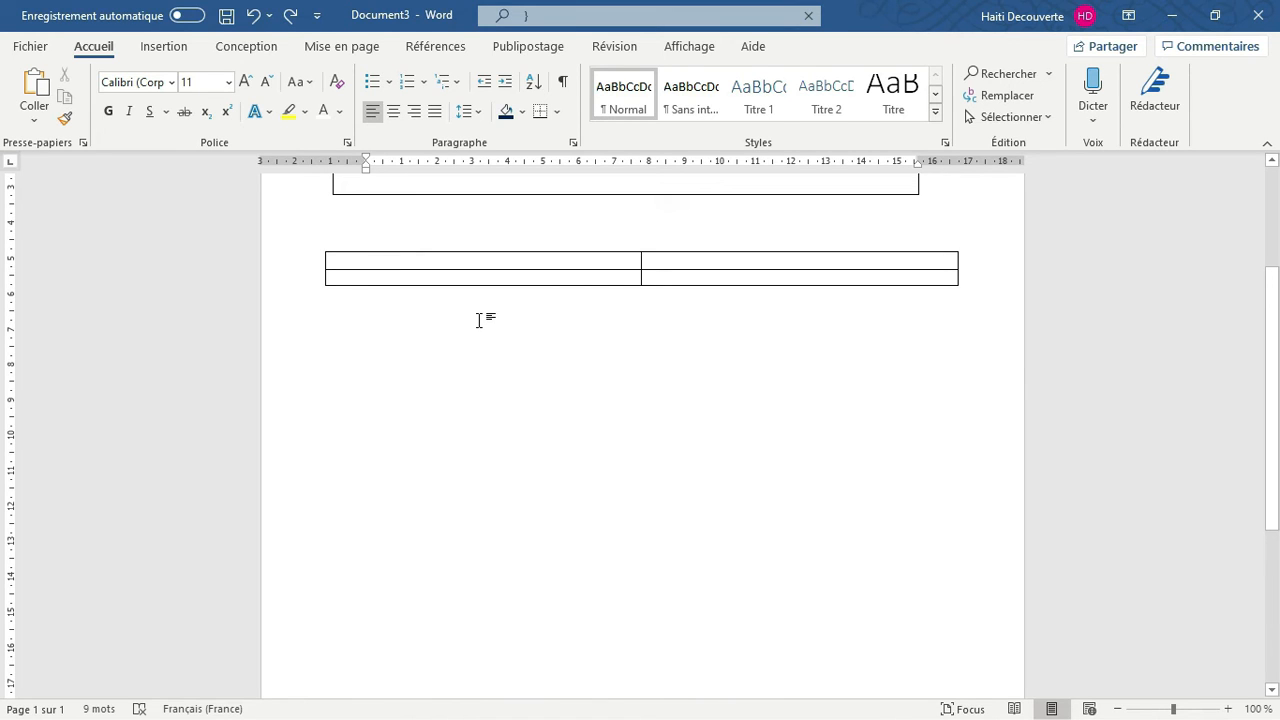
pyautogui.hotkey('ctrl', 'z')
pyautogui.hotkey('ctrl', 'z')
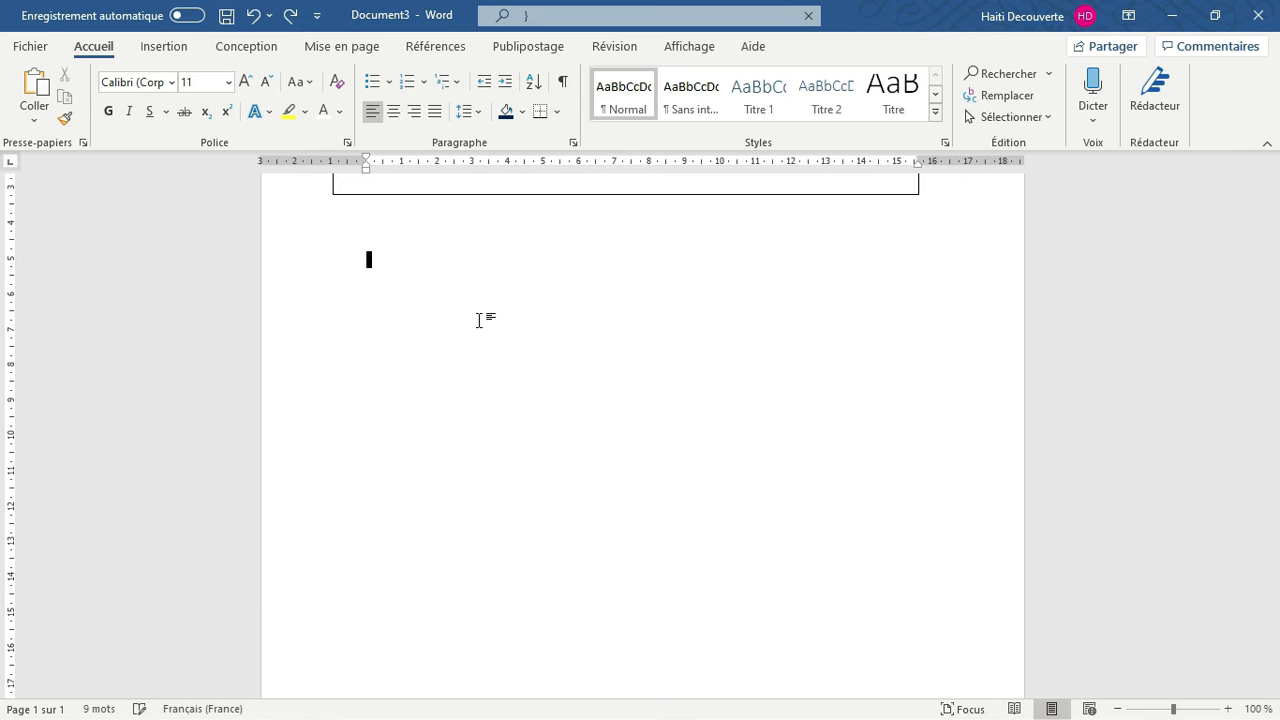
# Insert a table with four columns and two rows below the company header box
pyautogui.click(166, 50)
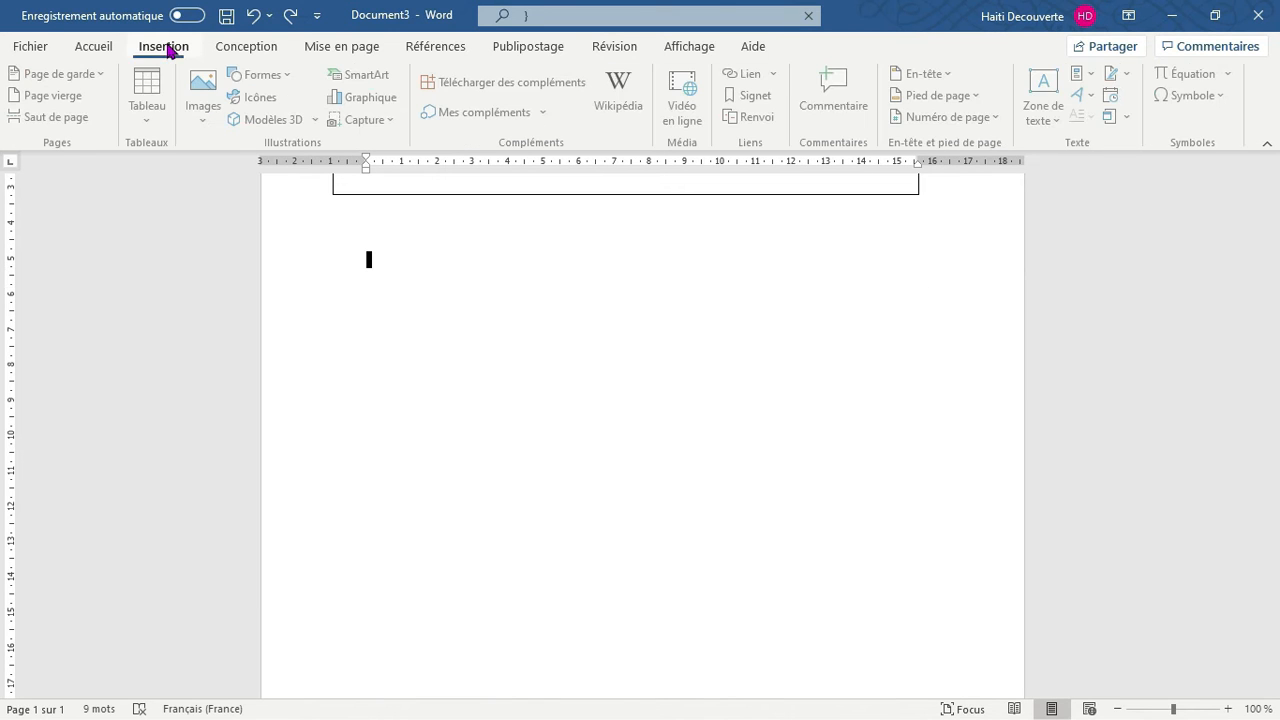
pyautogui.click(155, 125)
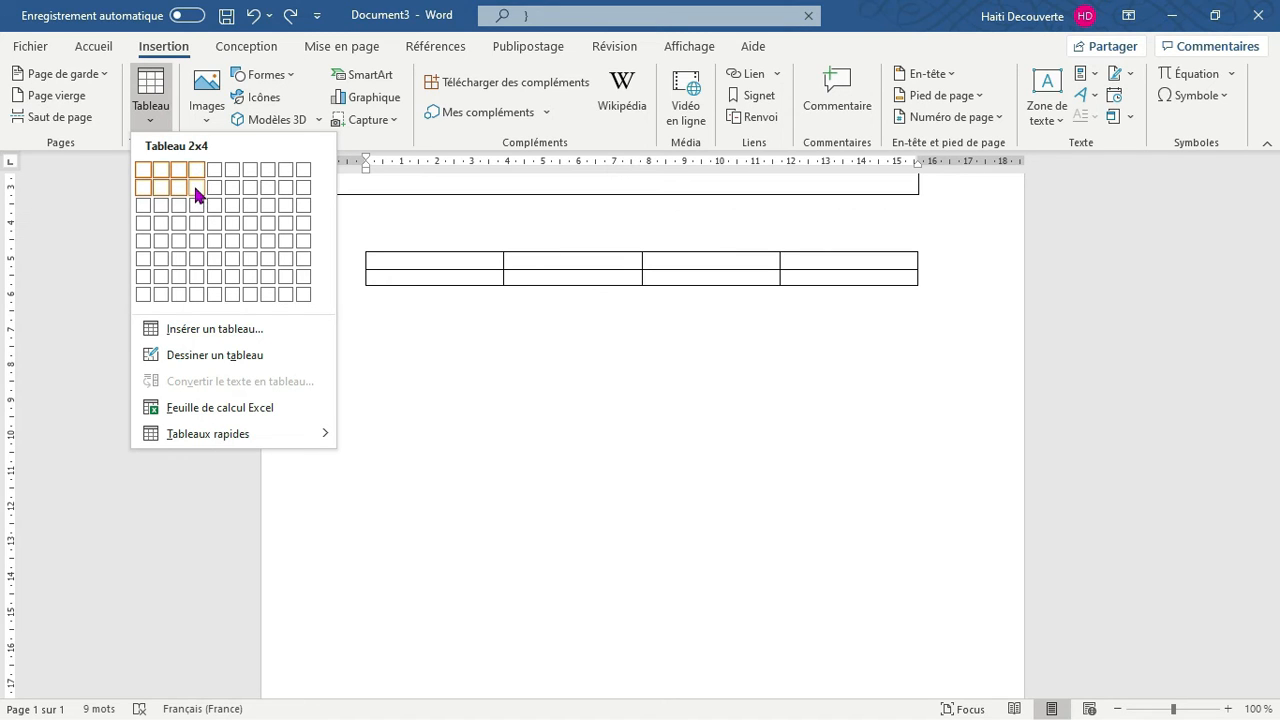
pyautogui.click(197, 193)
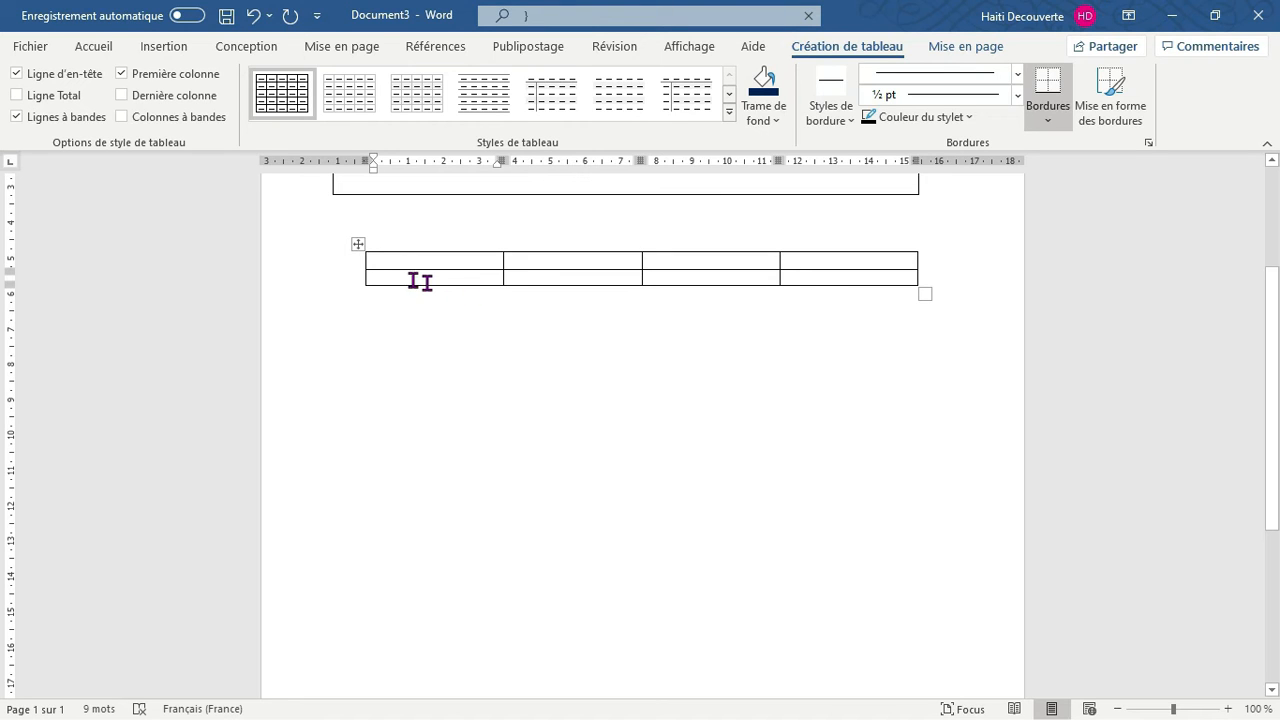
# Try to enlarge the whole four-column table slightly in width and height, and undo that resizing
pyautogui.click(906, 290)
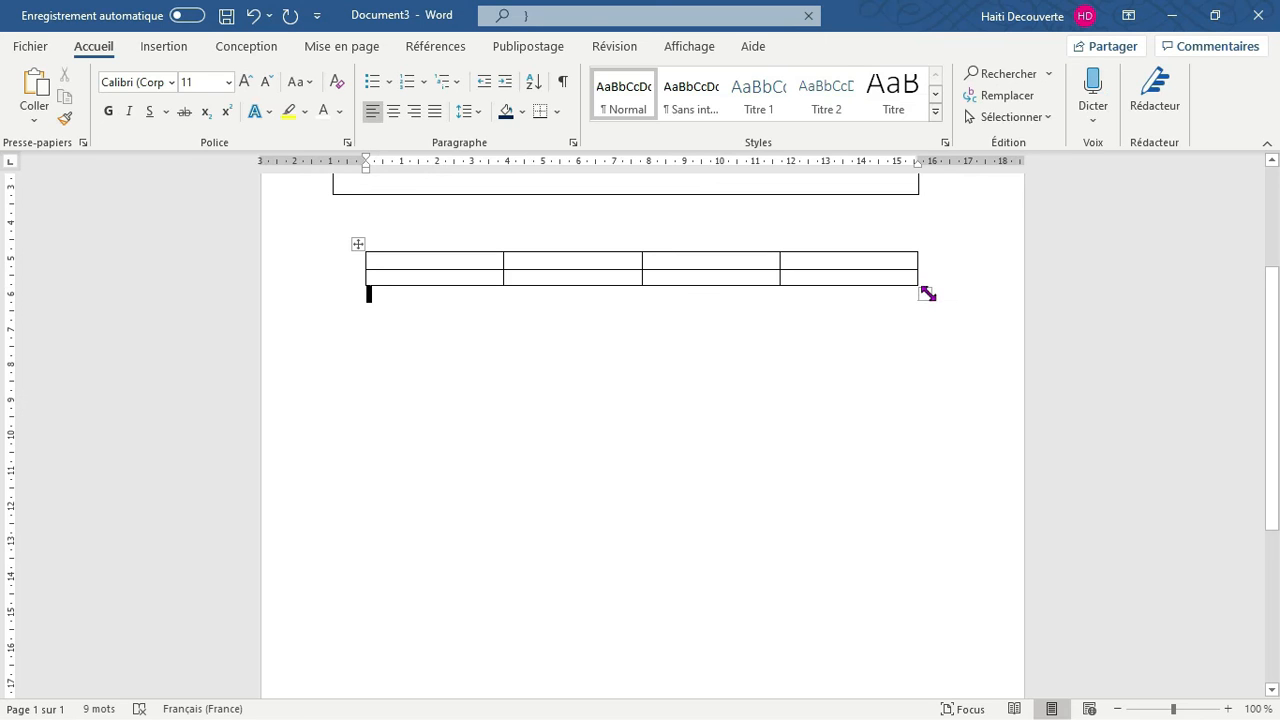
pyautogui.moveTo(928, 293); pyautogui.dragTo(920, 313)
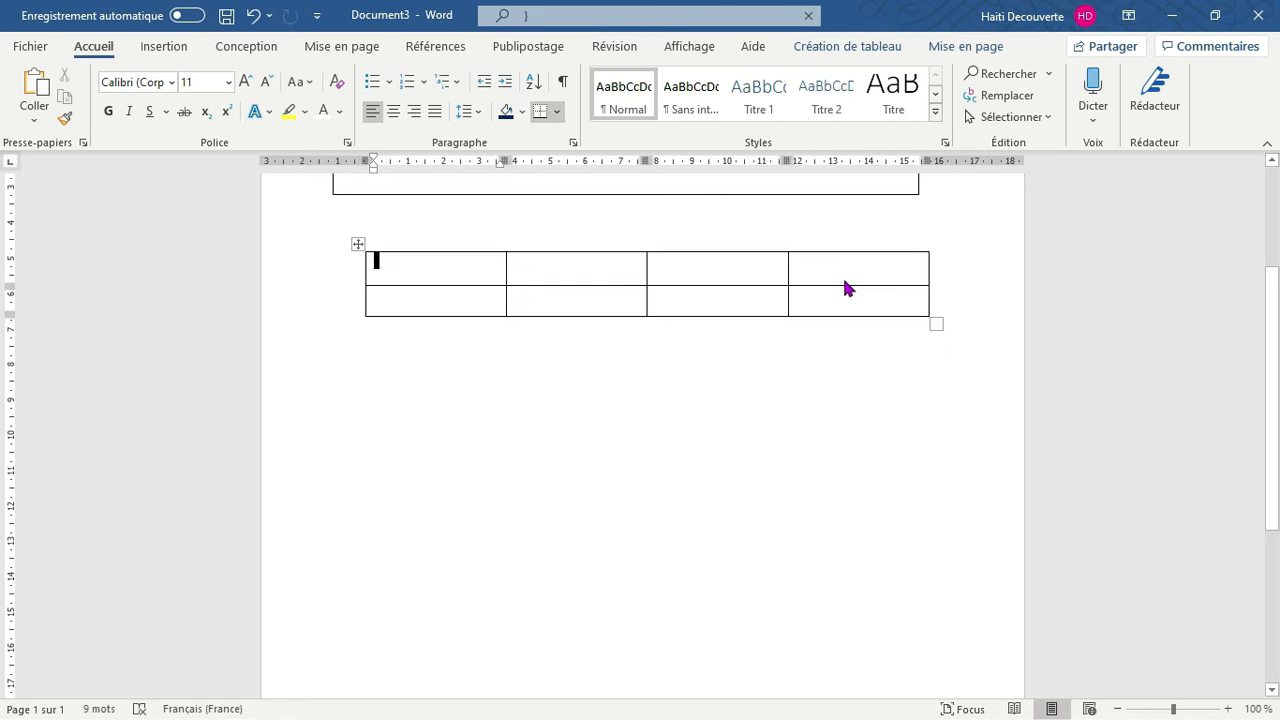
pyautogui.hotkey('ctrl', 'z')
pyautogui.click(885, 291)
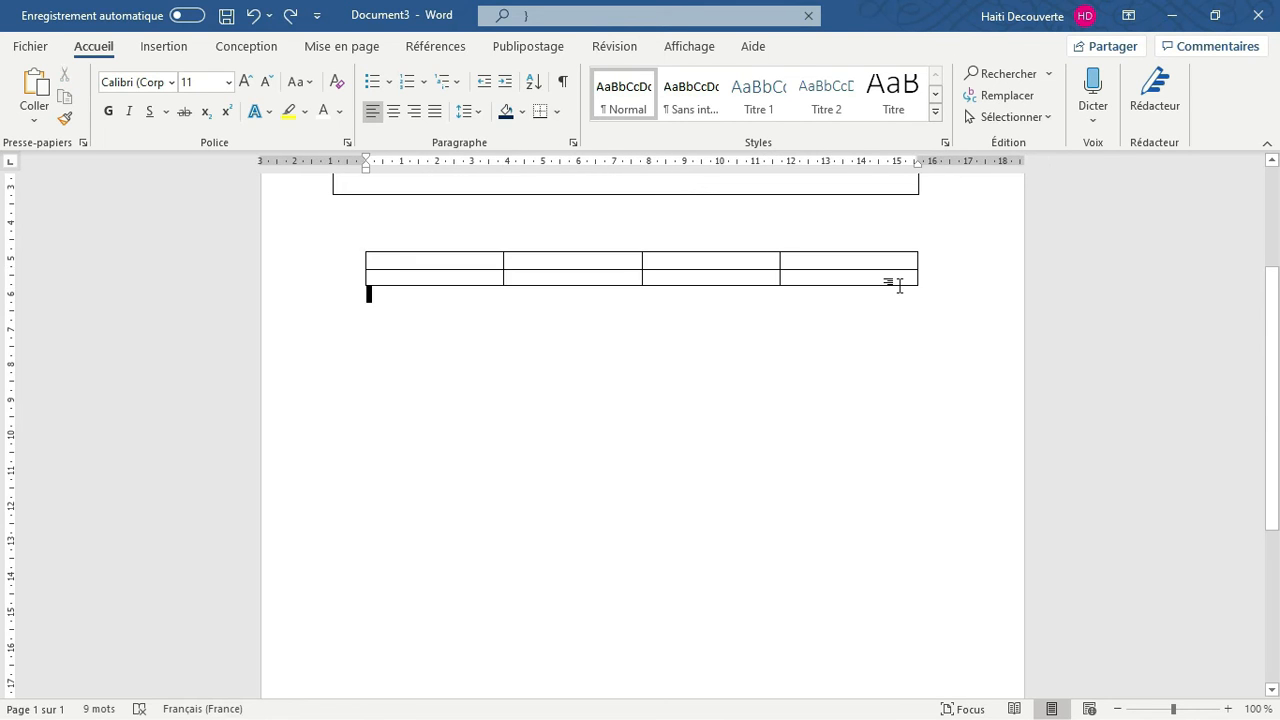
# Stretch the four-column table's second row downward to a height of about 13 cm
pyautogui.click(778, 282)
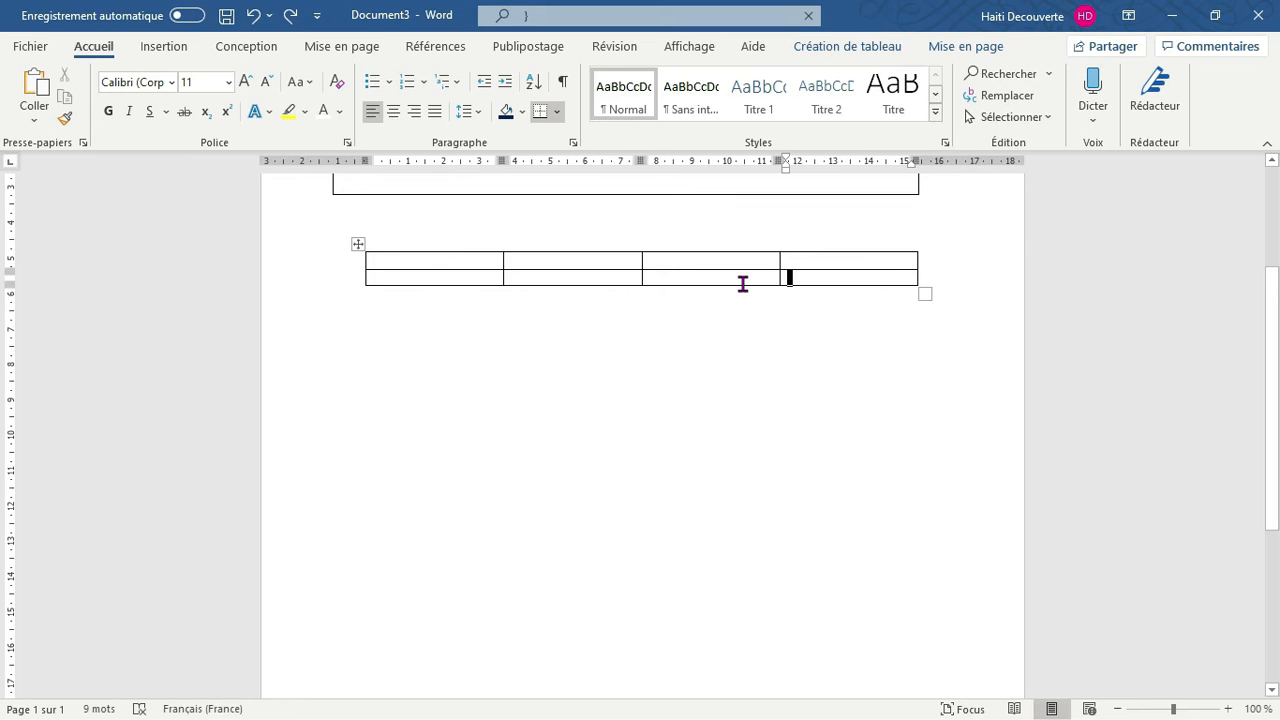
pyautogui.moveTo(734, 291); pyautogui.dragTo(751, 496)
pyautogui.moveTo(772, 633); pyautogui.dragTo(786, 700)
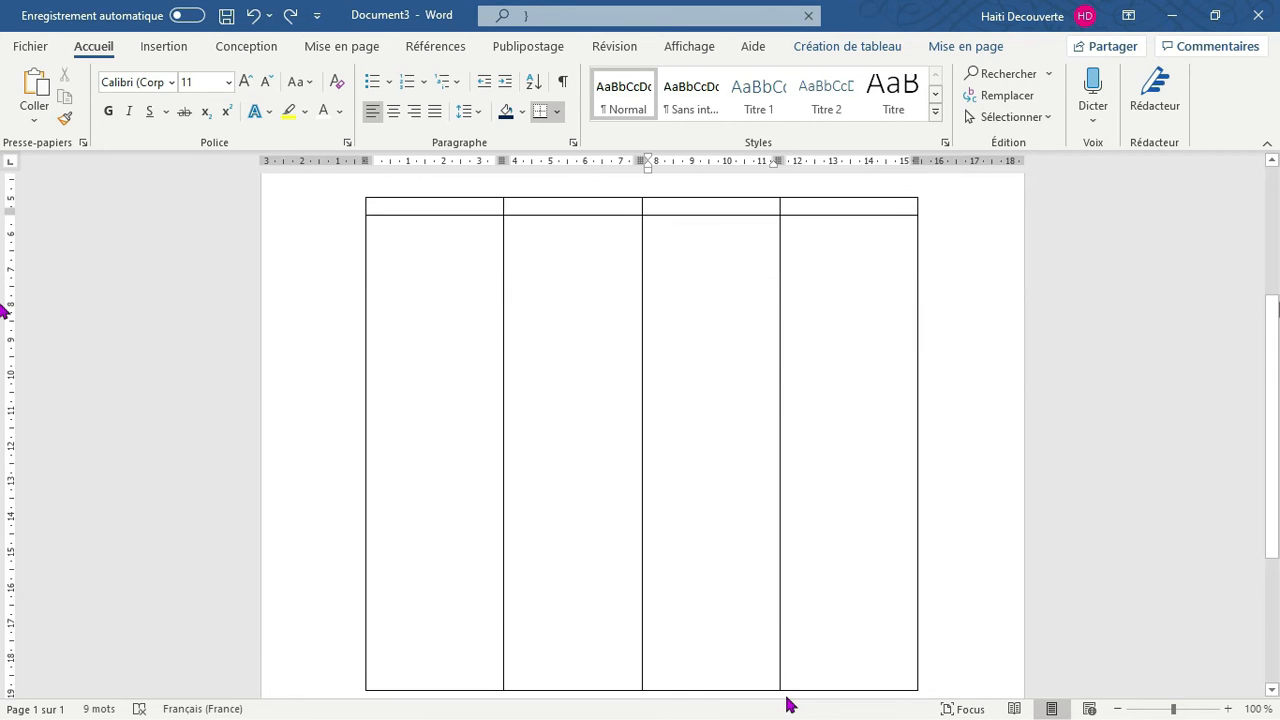
# Enter QUANTITE as the first column's heading and make the header row about 1 cm tall
pyautogui.scroll(5, 329, 449)
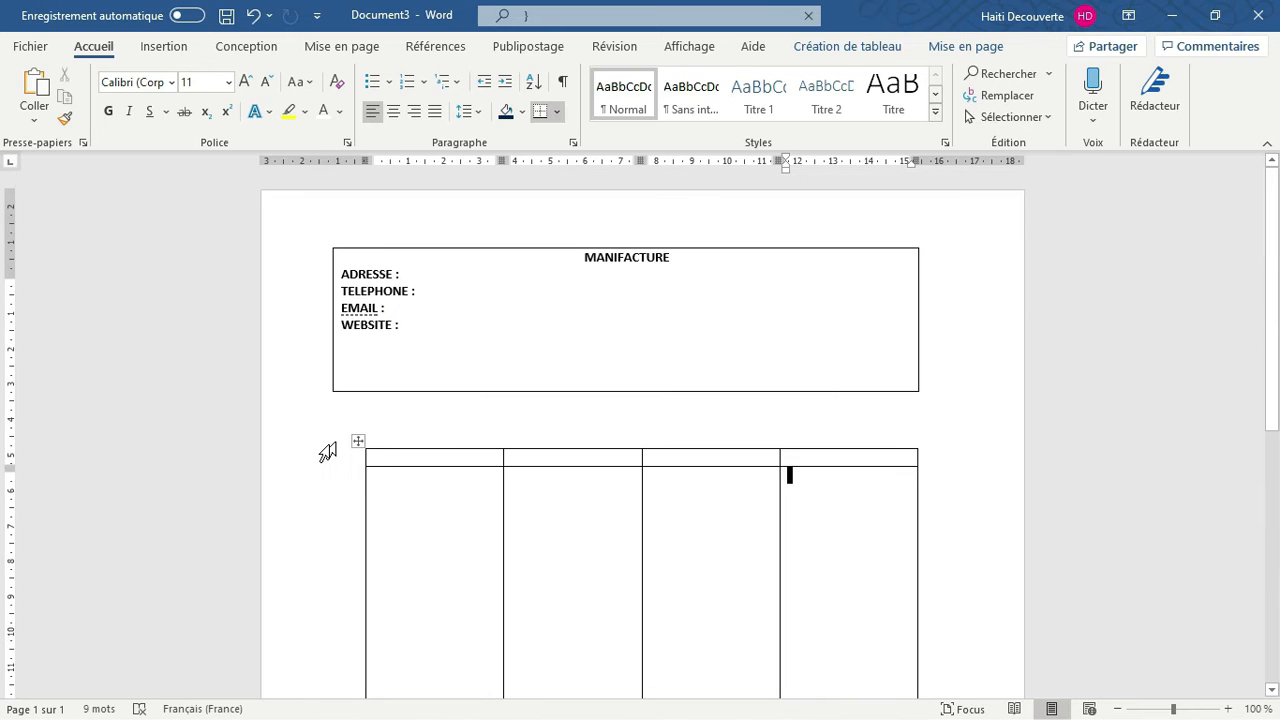
pyautogui.click(392, 457)
pyautogui.write('QU')
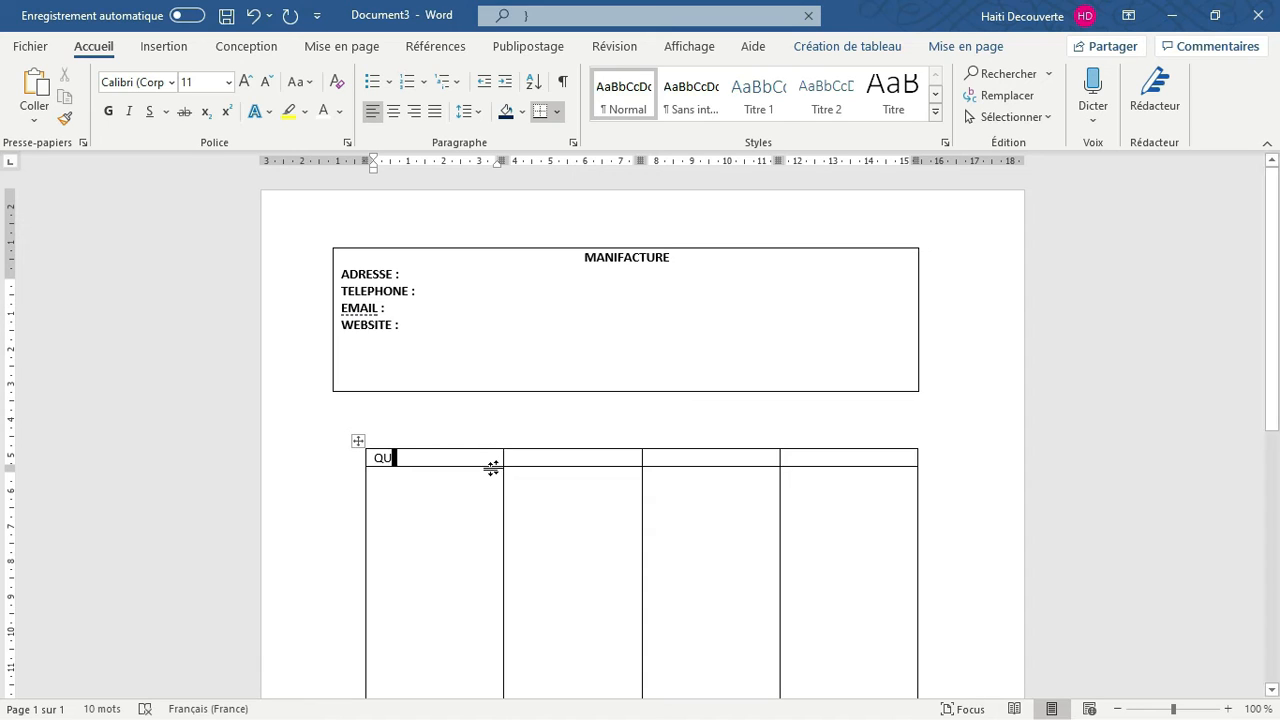
pyautogui.moveTo(489, 467); pyautogui.dragTo(489, 482)
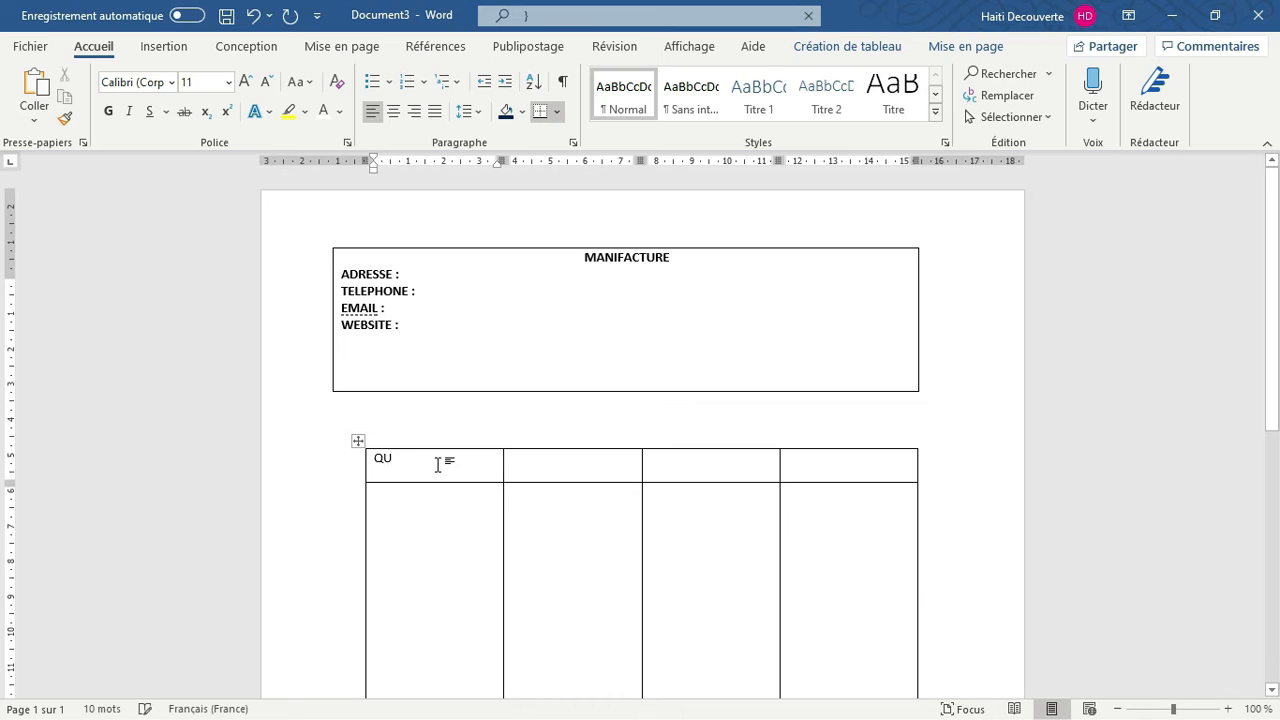
pyautogui.write('ANTITE')
# Enter DESCRIPTION and PRIX UNITAIRE as the headings of the table's second and third columns
pyautogui.click(529, 463)
pyautogui.write('DESCRIP')
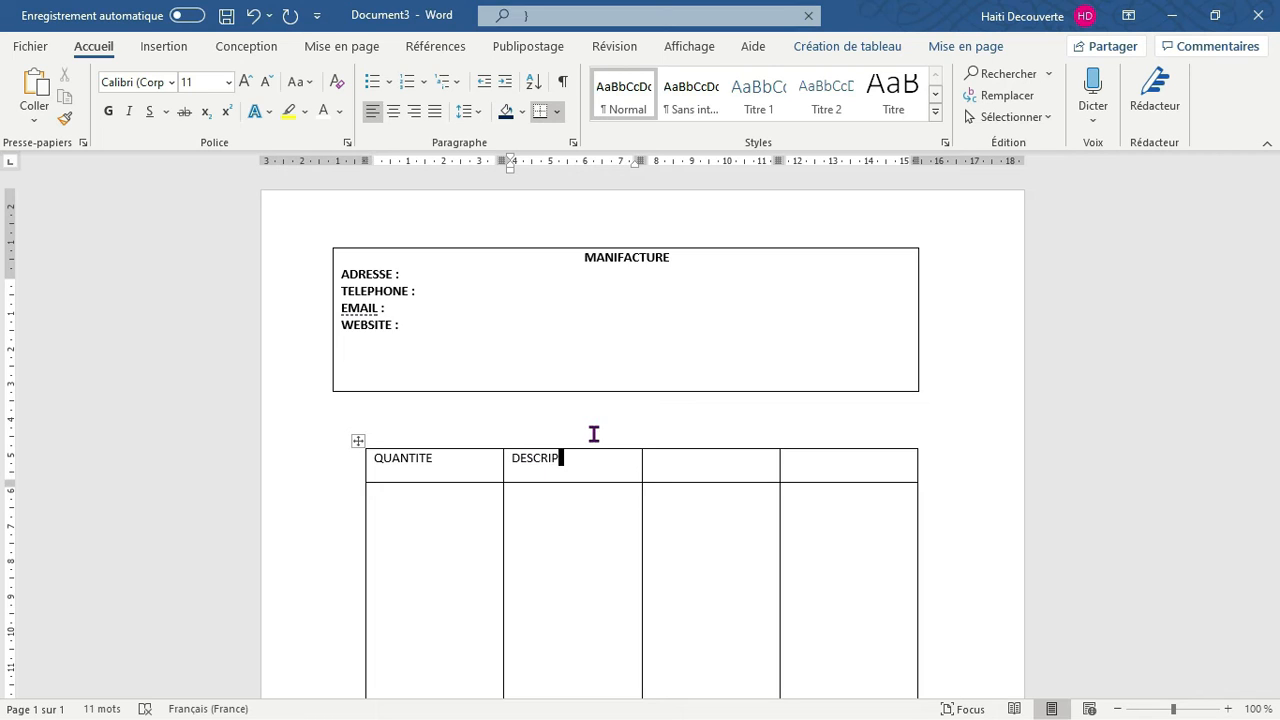
pyautogui.write('TION')
pyautogui.click(685, 469)
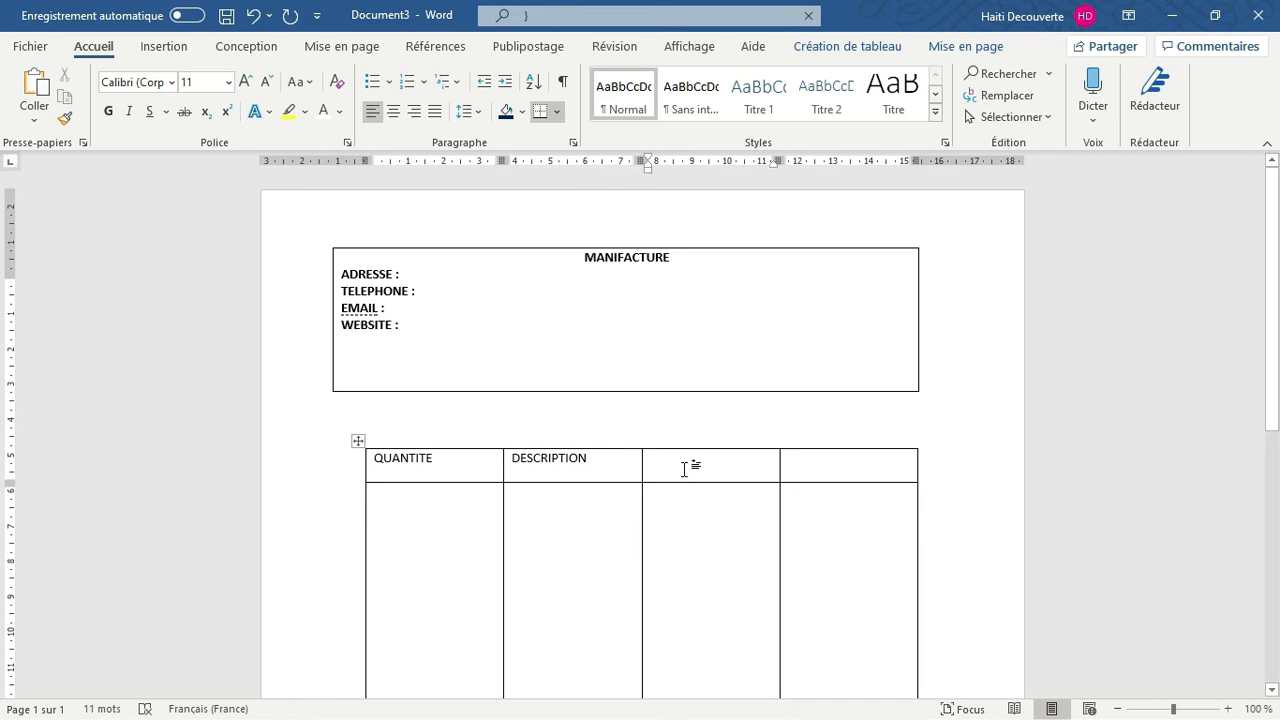
pyautogui.write('PR')
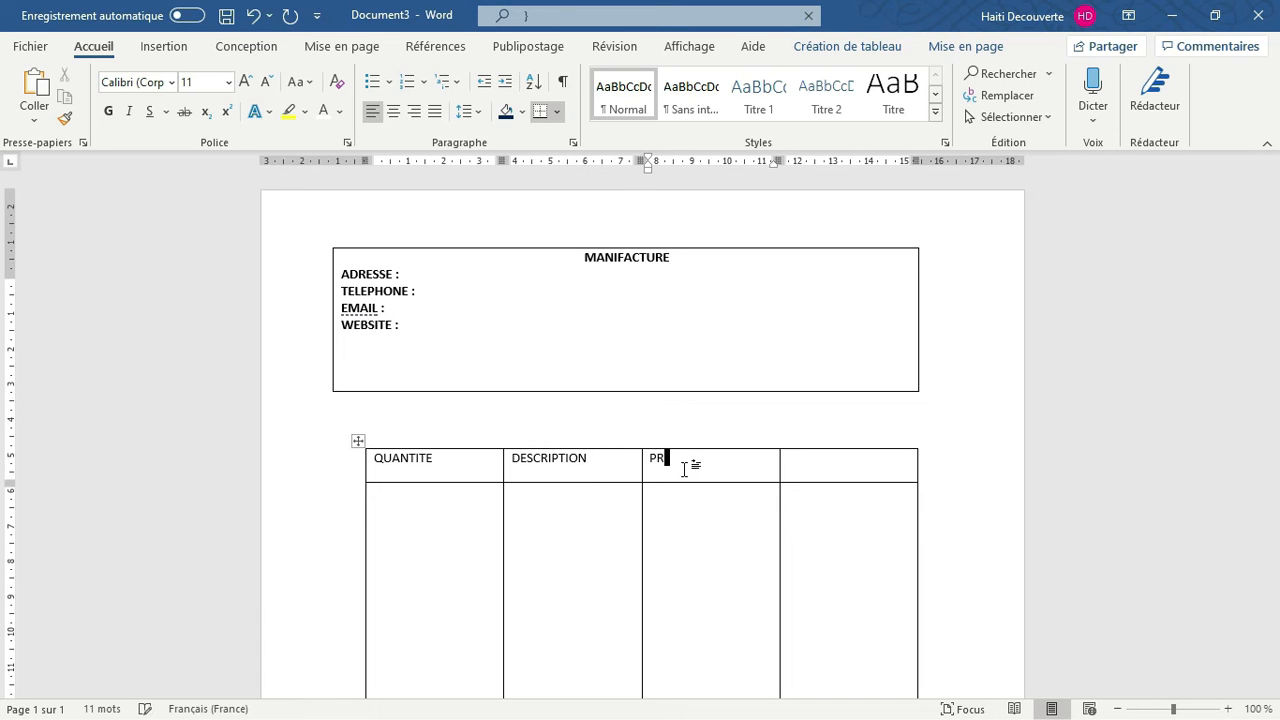
pyautogui.write('IX UNITEAIRE')
# Enter TOTAL as the heading of the table's fourth column
pyautogui.click(801, 467)
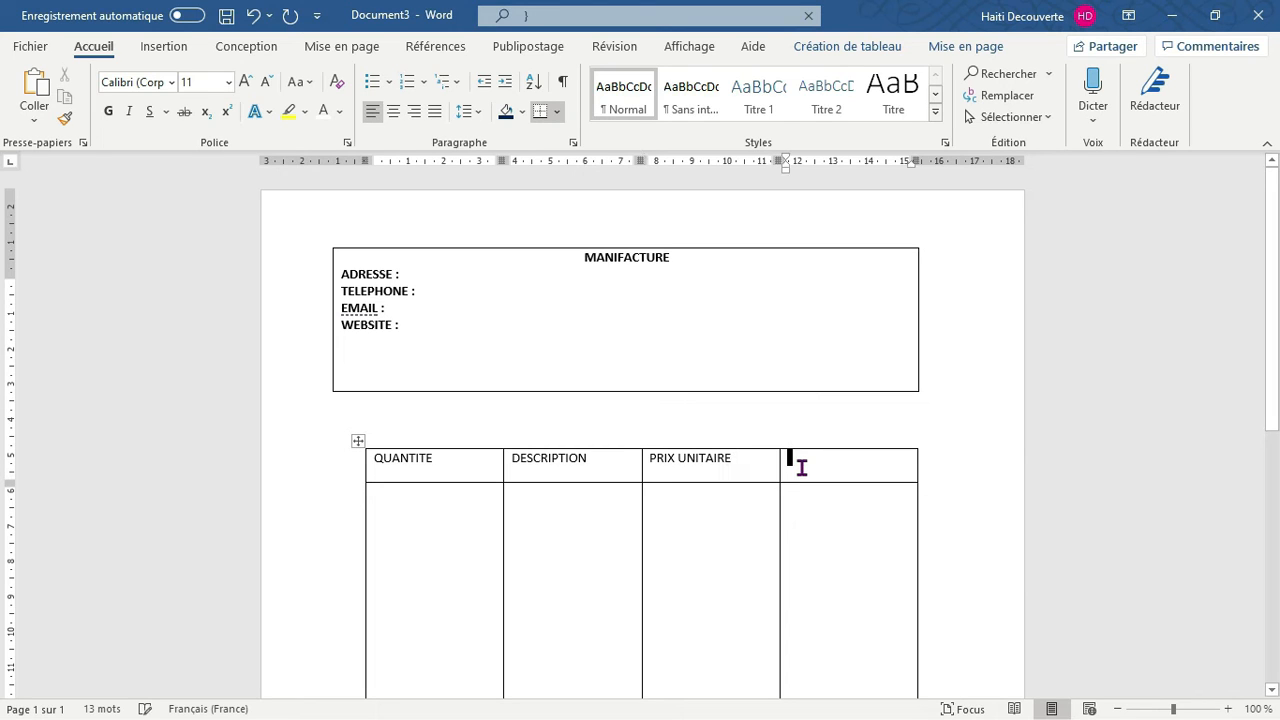
pyautogui.write('TOTAA')
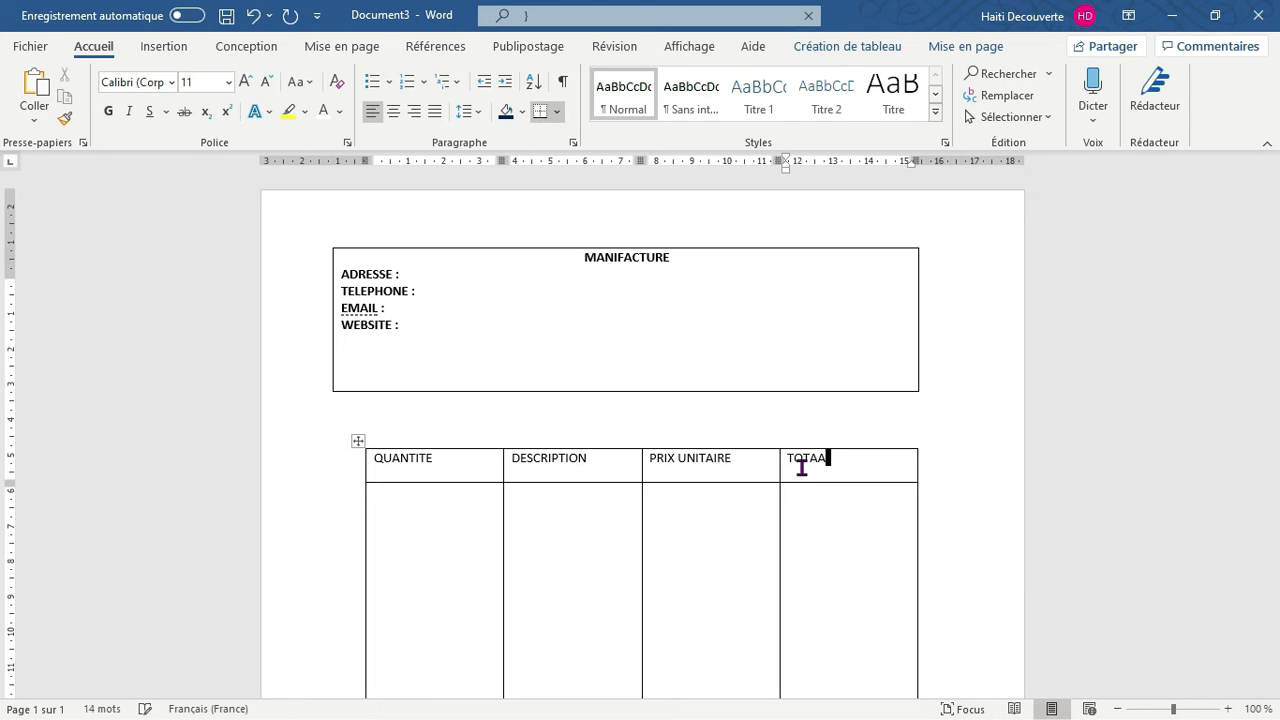
pyautogui.press('BackSpace')
pyautogui.write('L')
pyautogui.click(1026, 441)
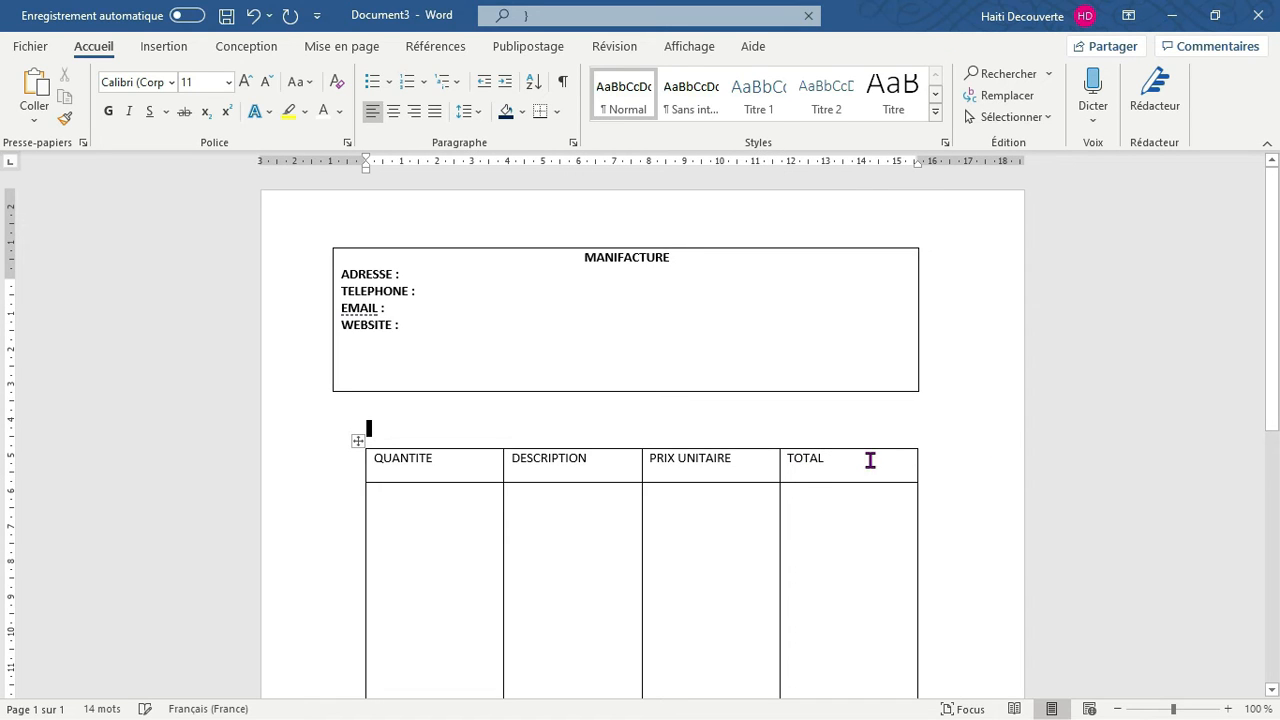
# Shade all four cells of the table's header row with the standard dark blue
pyautogui.moveTo(869, 460); pyautogui.dragTo(422, 468)
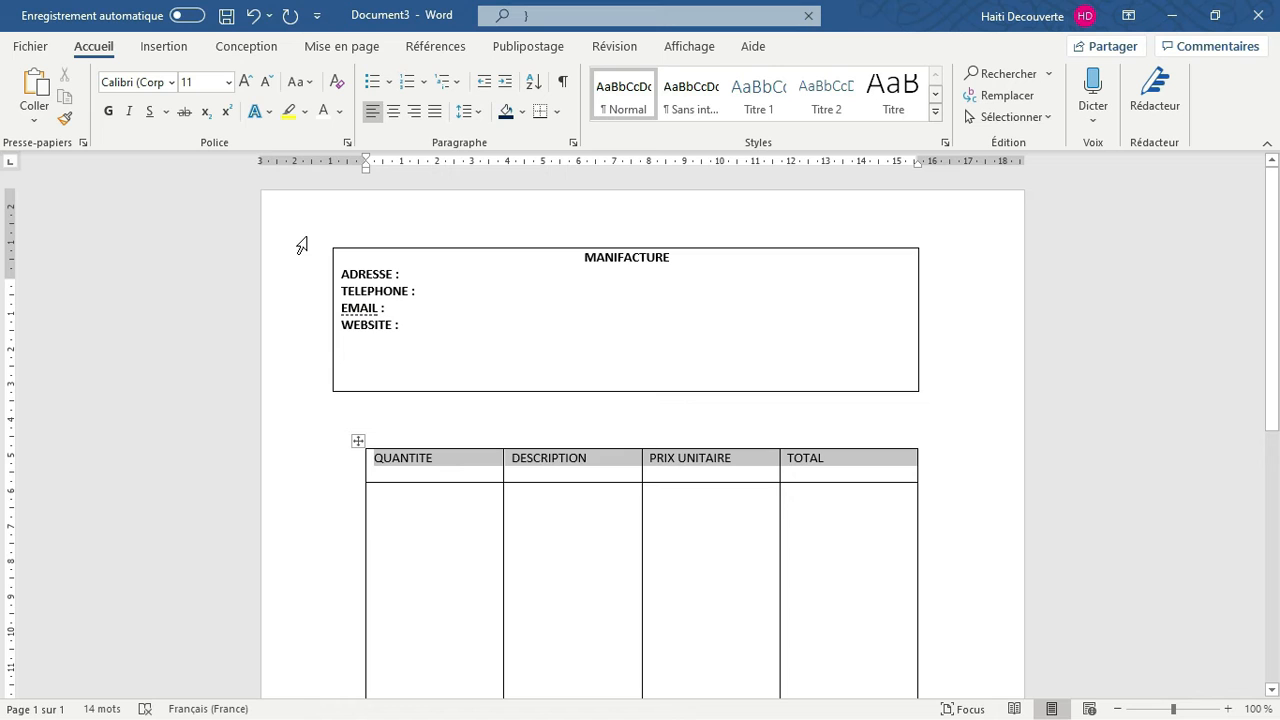
pyautogui.click(522, 112)
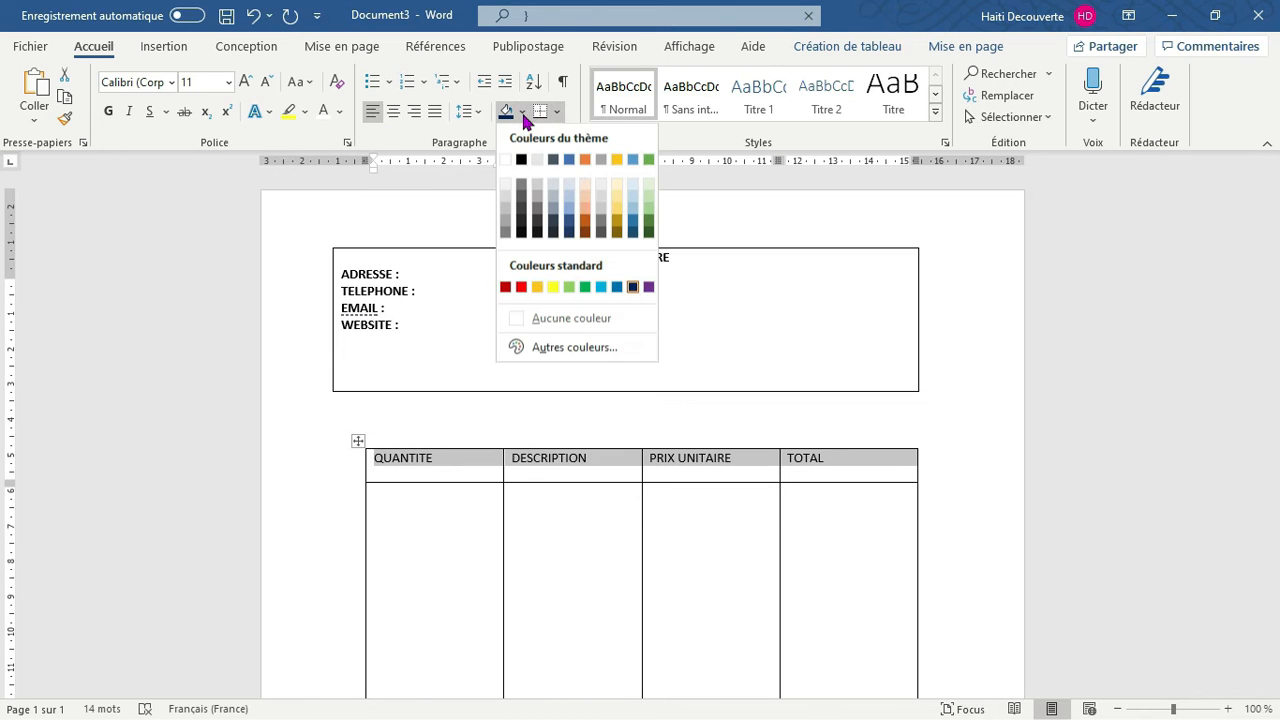
pyautogui.click(633, 288)
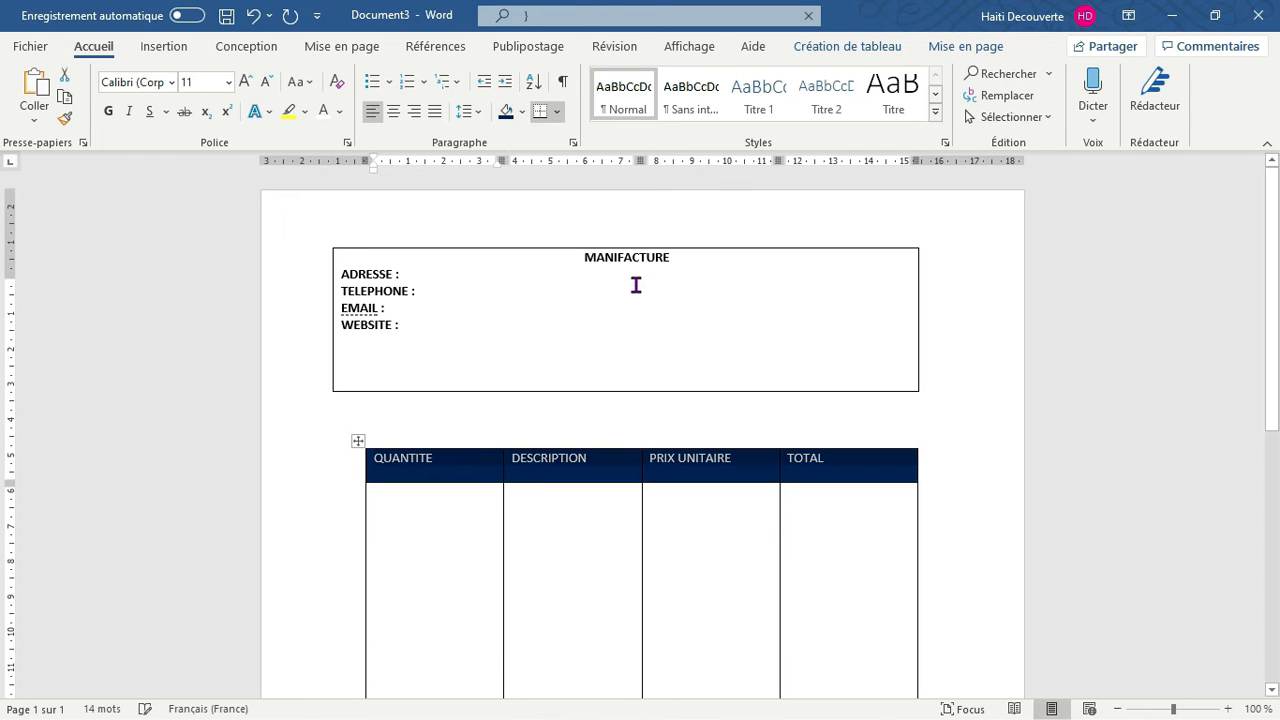
pyautogui.click(600, 502)
pyautogui.click(1046, 512)
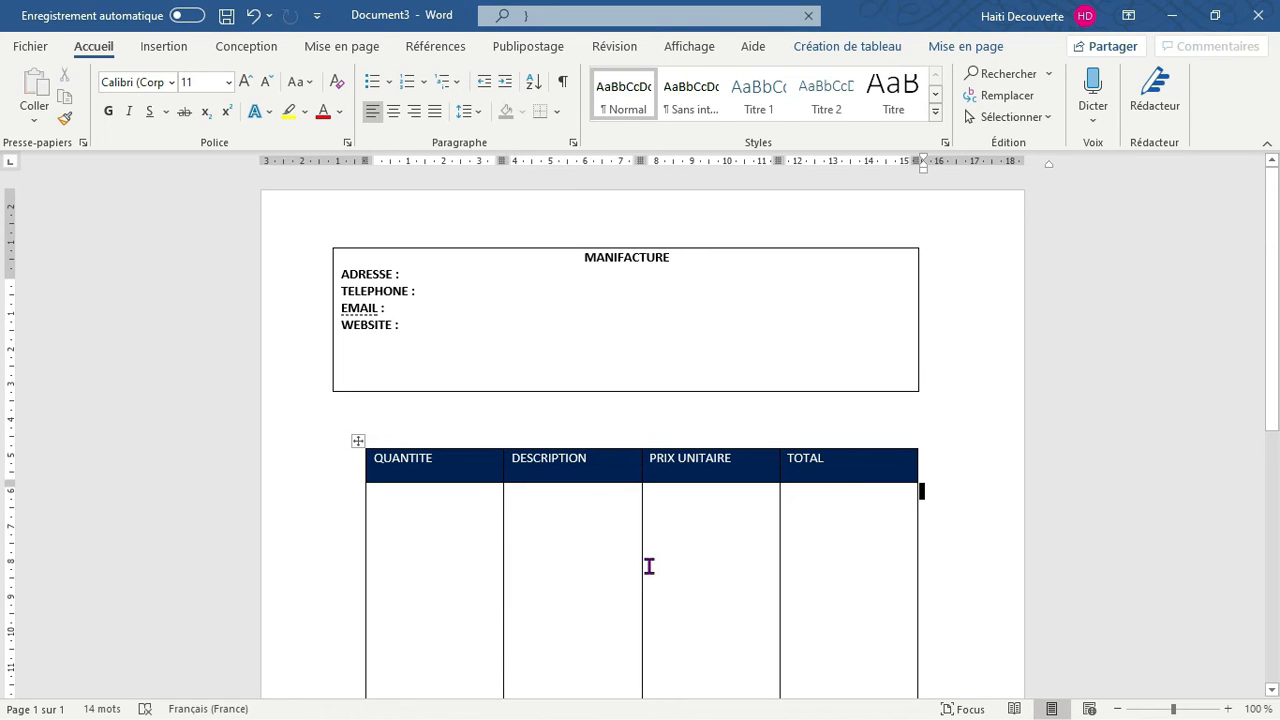
# Enter 1 in the QUANTITE cell of the row below the header
pyautogui.click(402, 524)
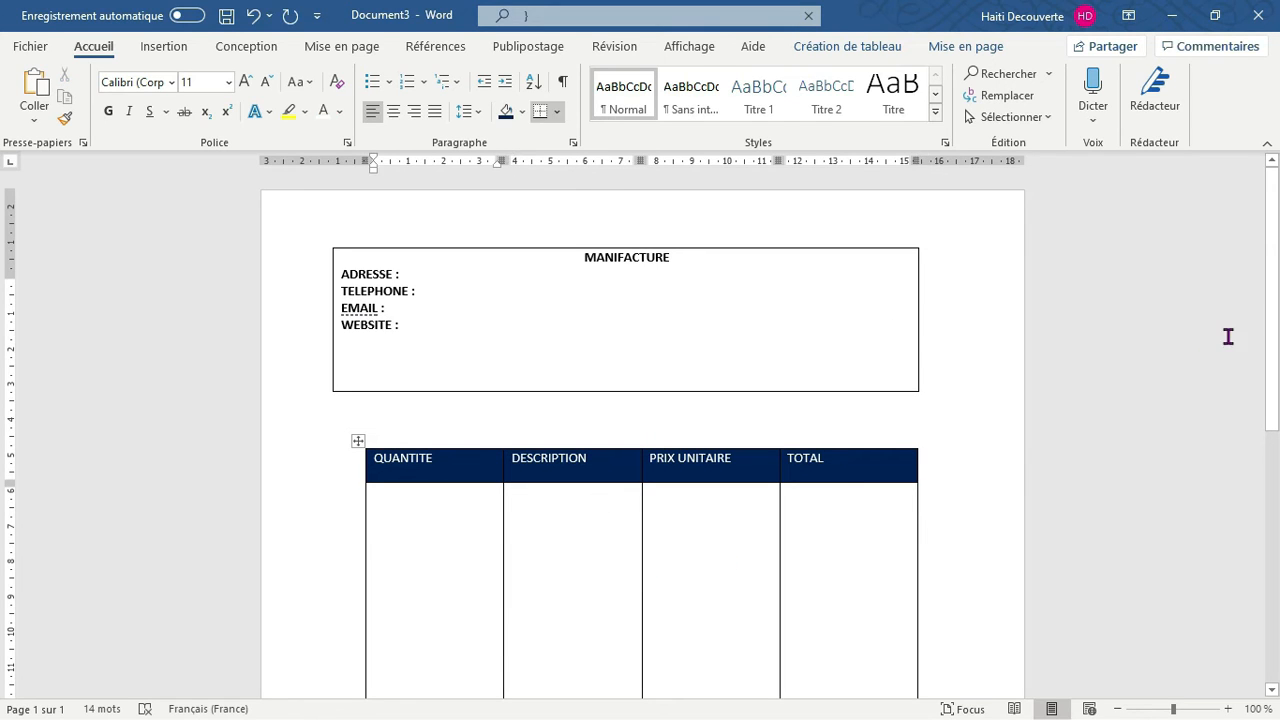
pyautogui.scroll(-1, 3, 333)
pyautogui.scroll(-3, 632, 263)
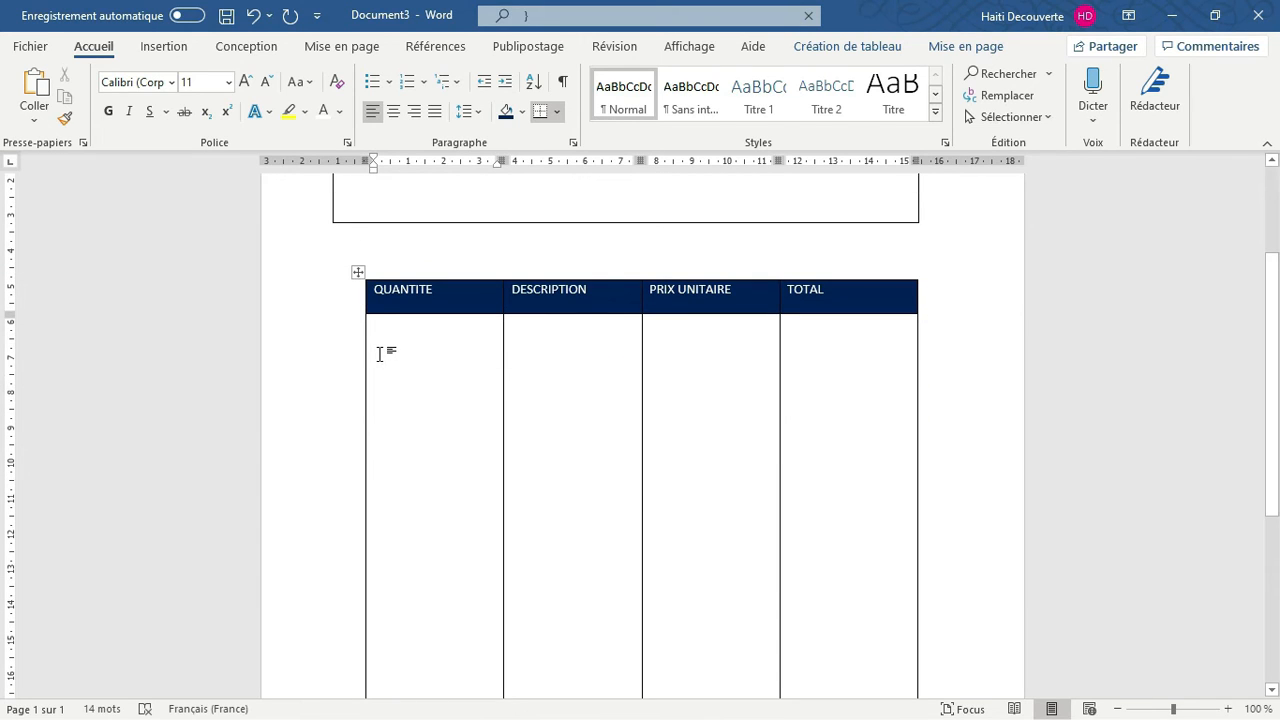
pyautogui.write('1')
pyautogui.press('BackSpace')
pyautogui.write('1')
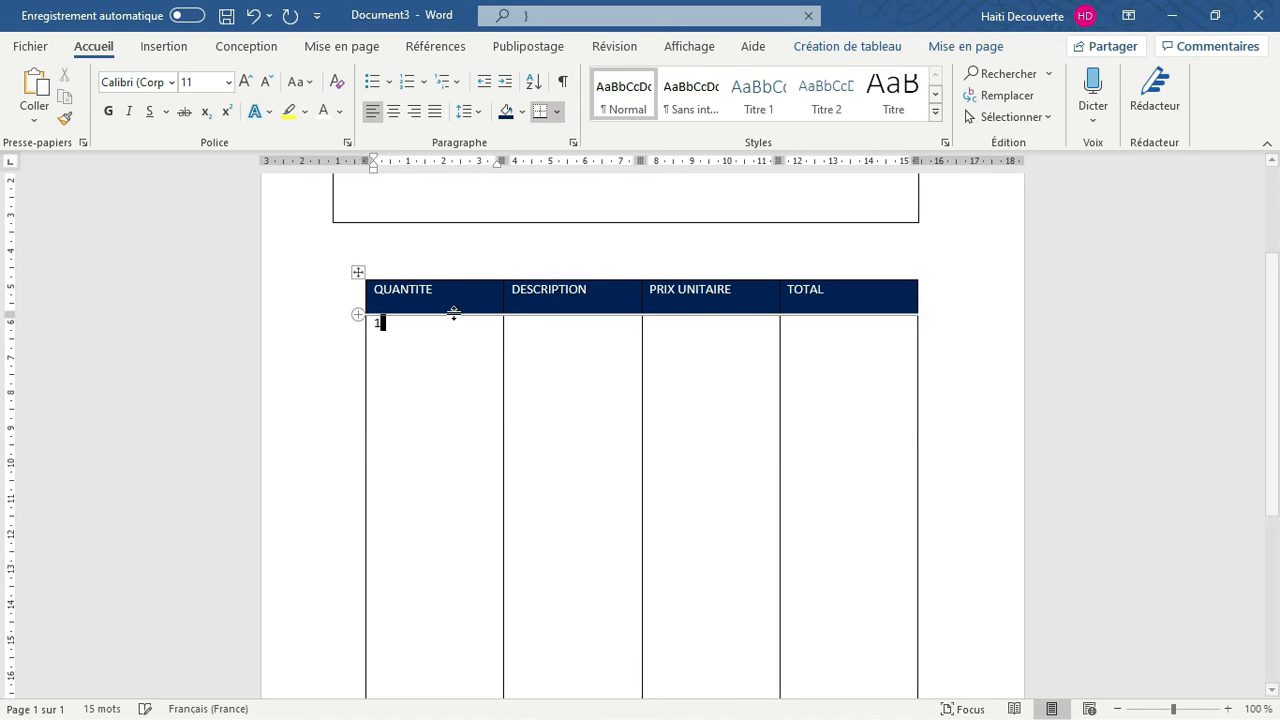
# Enter SIMAN in the DESCRIPTION cell of the row below the header
pyautogui.click(517, 329)
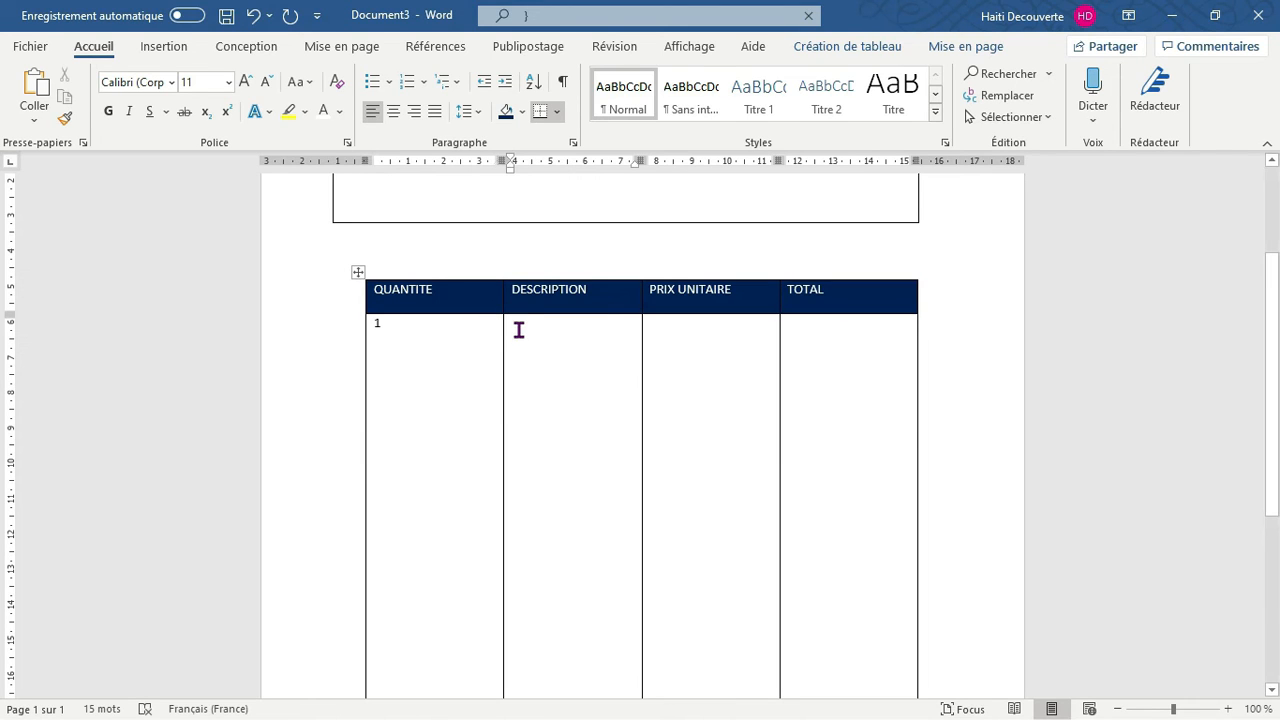
pyautogui.write('eIMENT')
pyautogui.press('BackSpace')
pyautogui.press('BackSpace')
pyautogui.press('BackSpace')
pyautogui.press('BackSpace')
pyautogui.press('BackSpace')
pyautogui.press('BackSpace')
pyautogui.write('SIMAN')
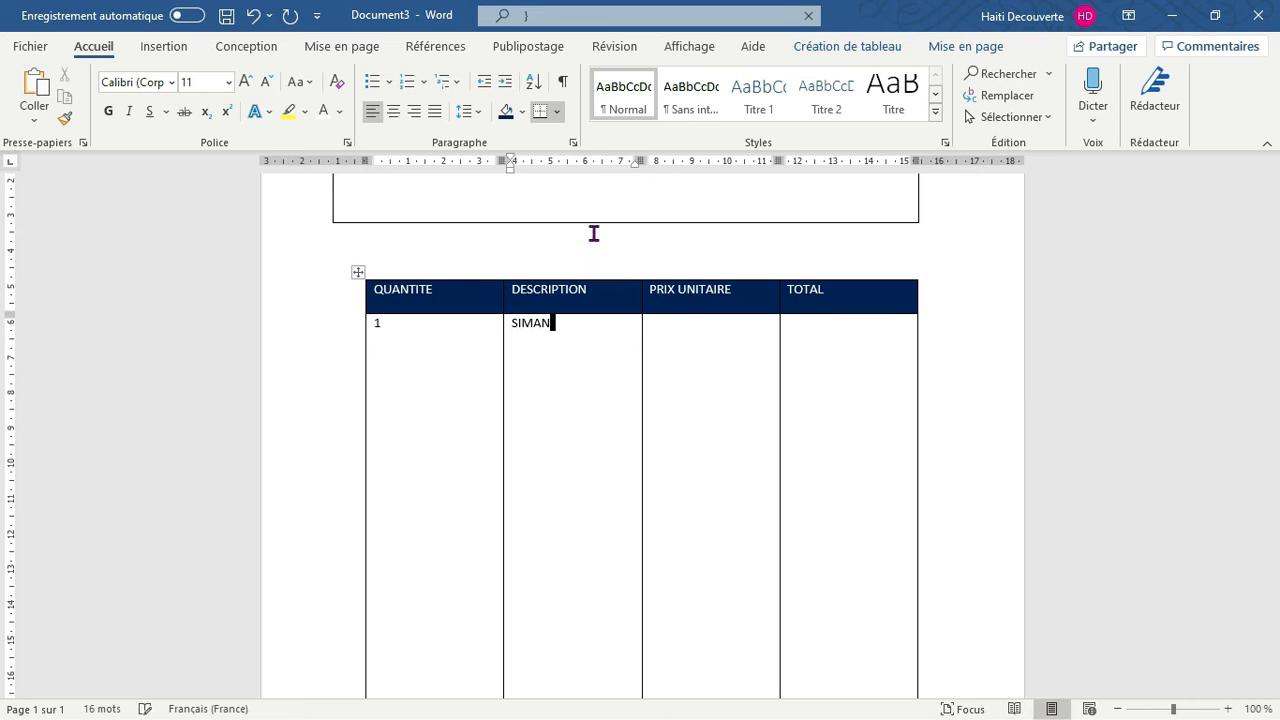
# Enter 1500 in the PRIX UNITAIRE cell of the SIMAN row
pyautogui.click(683, 330)
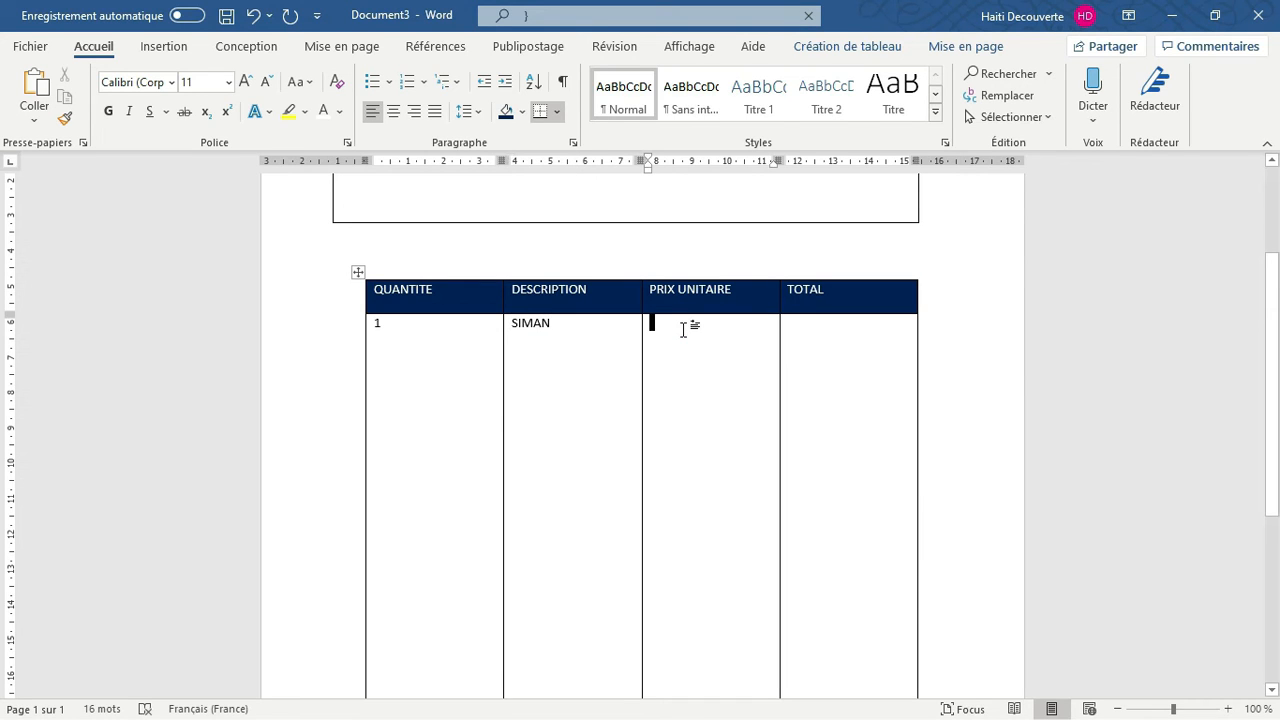
pyautogui.write('200')
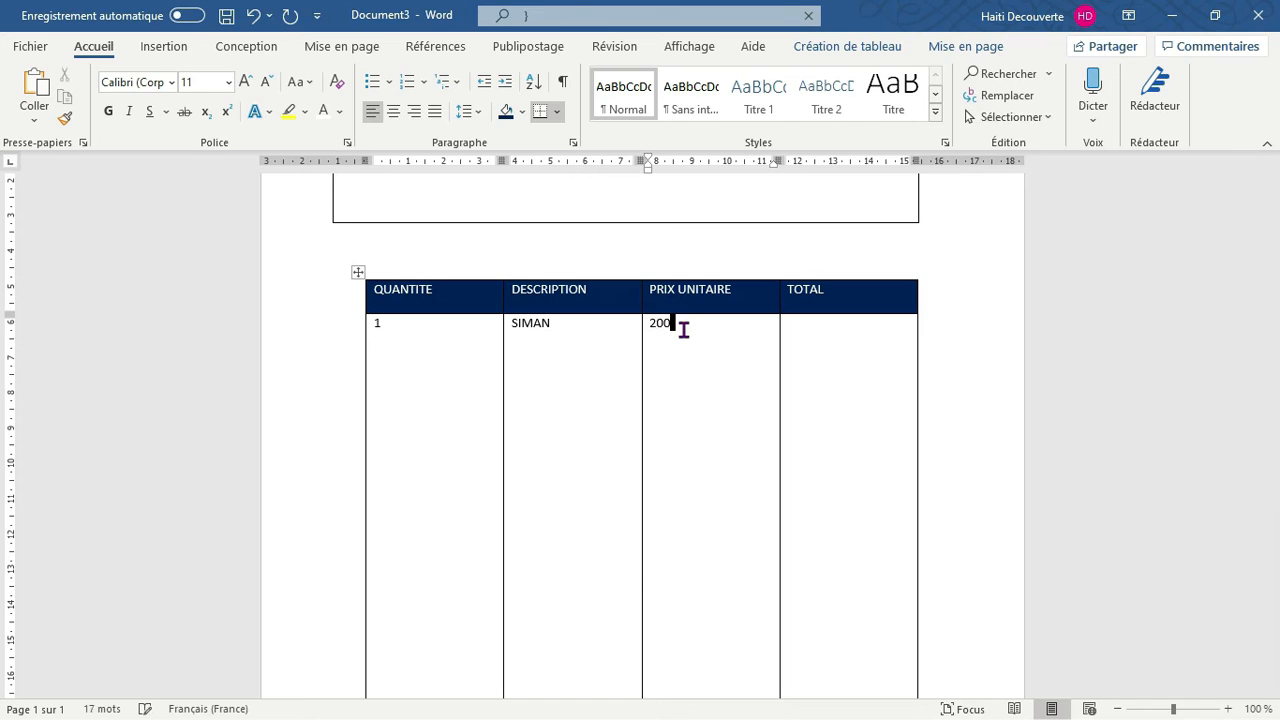
pyautogui.press('BackSpace')
pyautogui.press('BackSpace')
pyautogui.press('BackSpace')
pyautogui.write('1500')
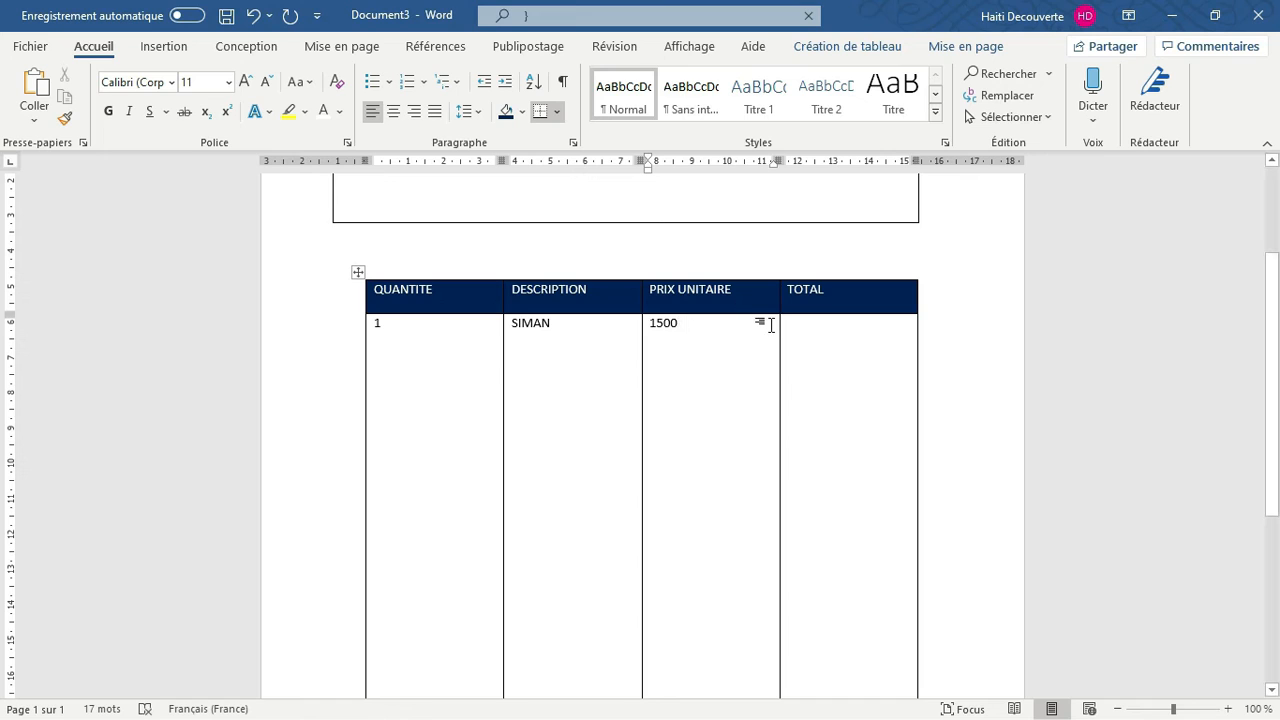
# Set the SIMAN row's quantity to 2 and enter 3000 in its TOTAL cell
pyautogui.click(798, 330)
pyautogui.doubleClick(397, 322)
pyautogui.write('2')
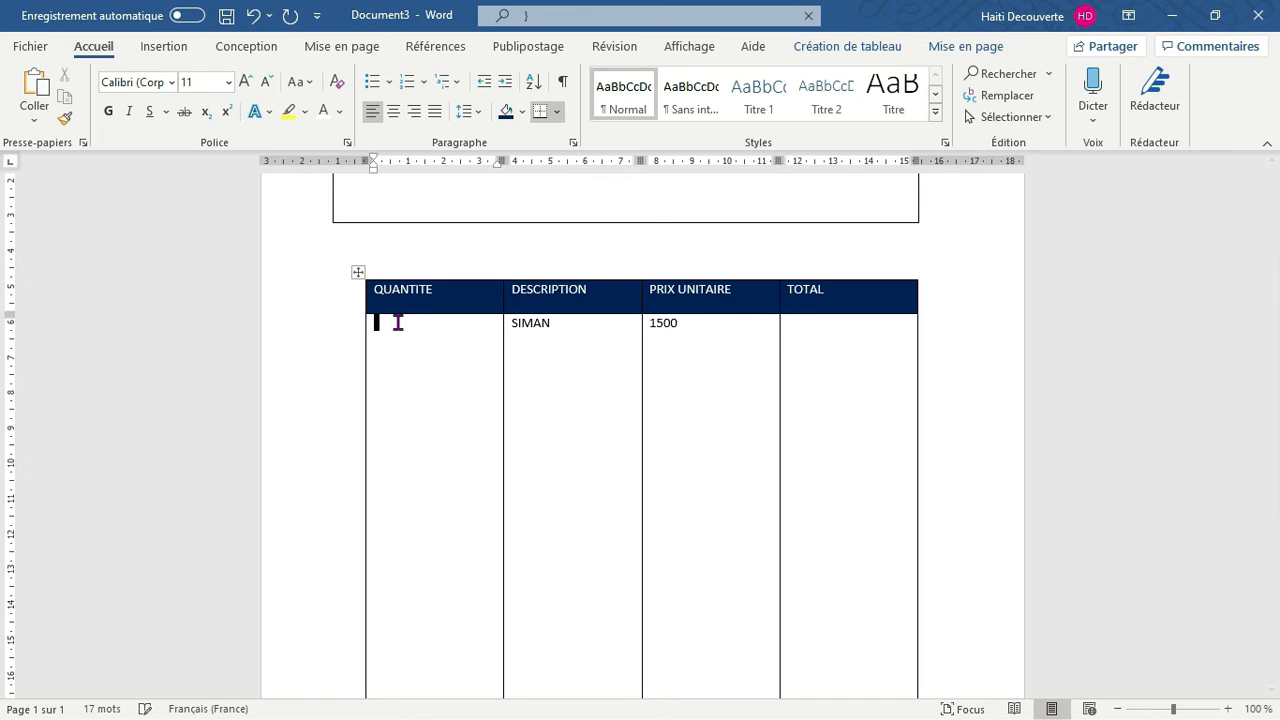
pyautogui.click(798, 326)
pyautogui.write('300')
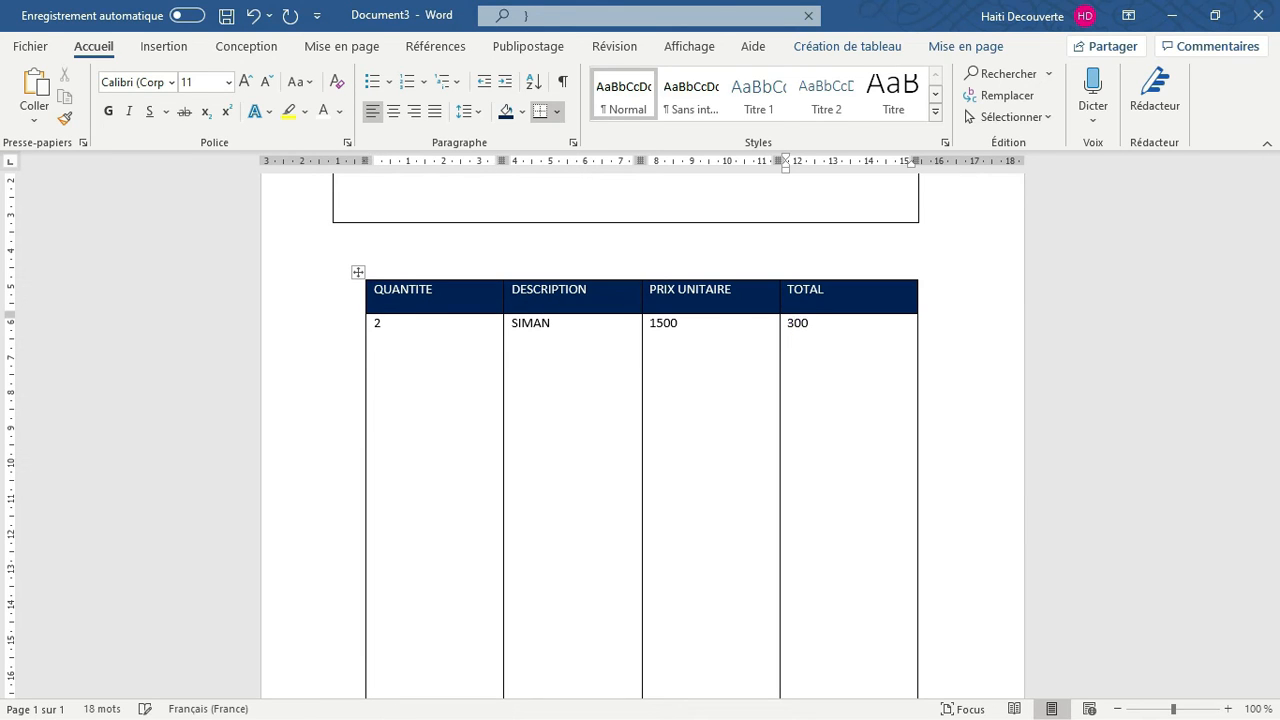
pyautogui.write('0')
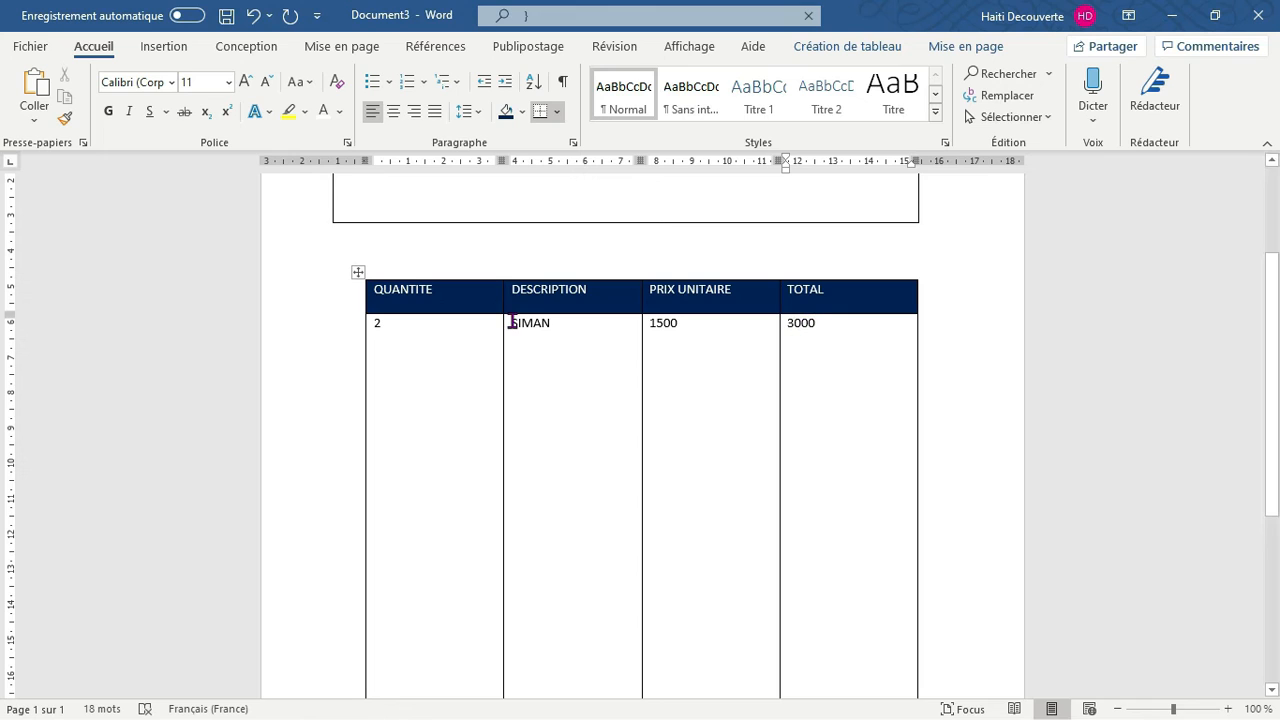
# Add a second line reading 2222 below the quantity 2 in the QUANTITE cell
pyautogui.click(401, 325)
pyautogui.press('Return')
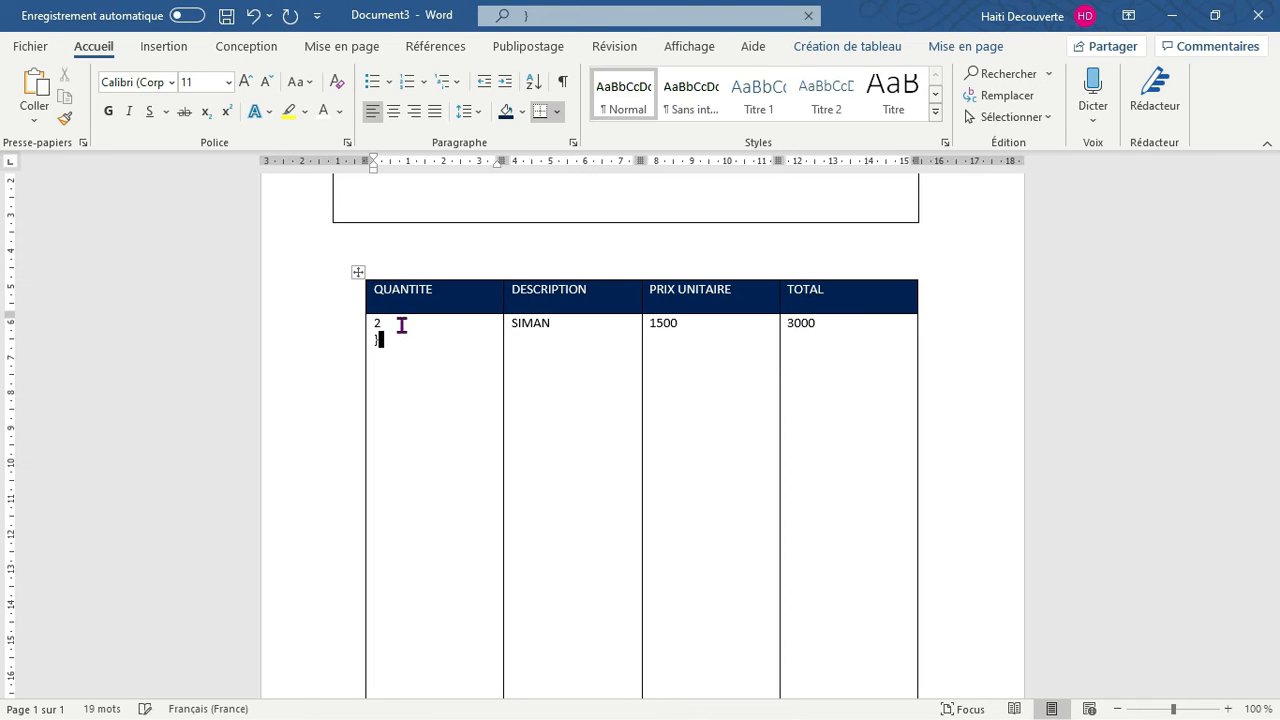
pyautogui.write('H')
pyautogui.press('BackSpace')
pyautogui.write('222')
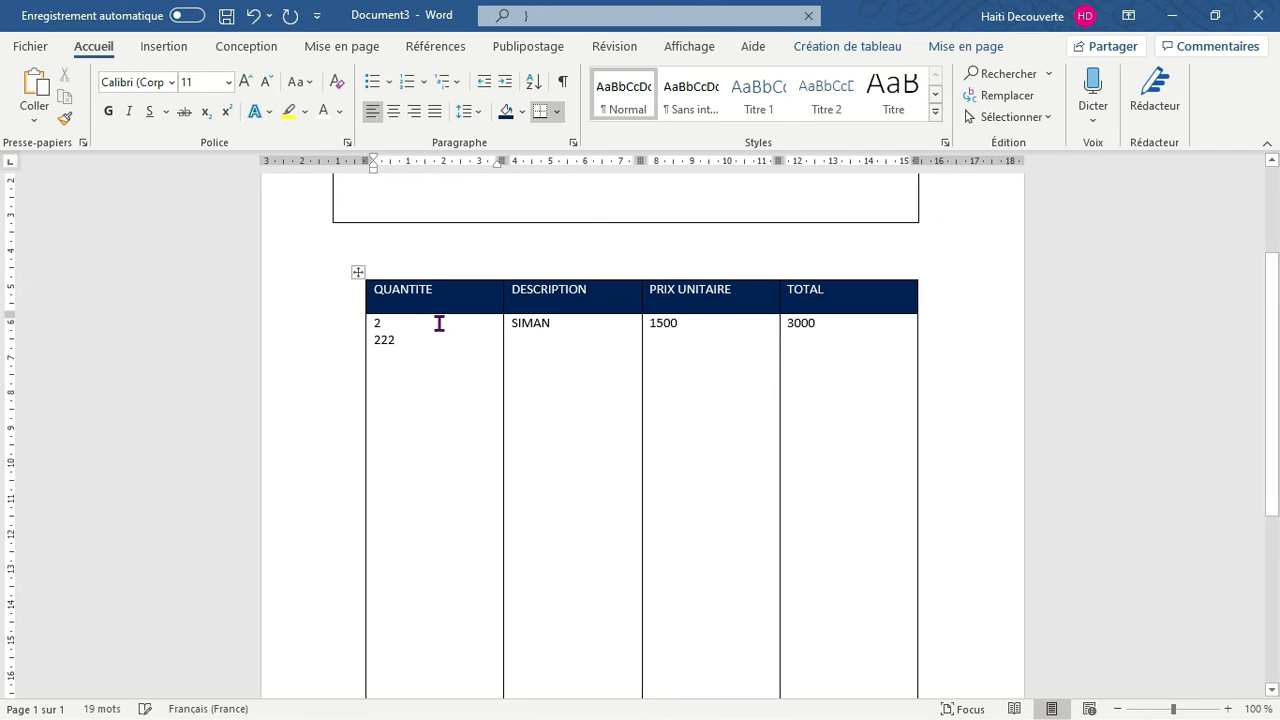
pyautogui.write('2')
# Add a second line reading 222 below SIMAN in the DESCRIPTION cell, removing stray digits from the word
pyautogui.click(530, 339)
pyautogui.write('222')
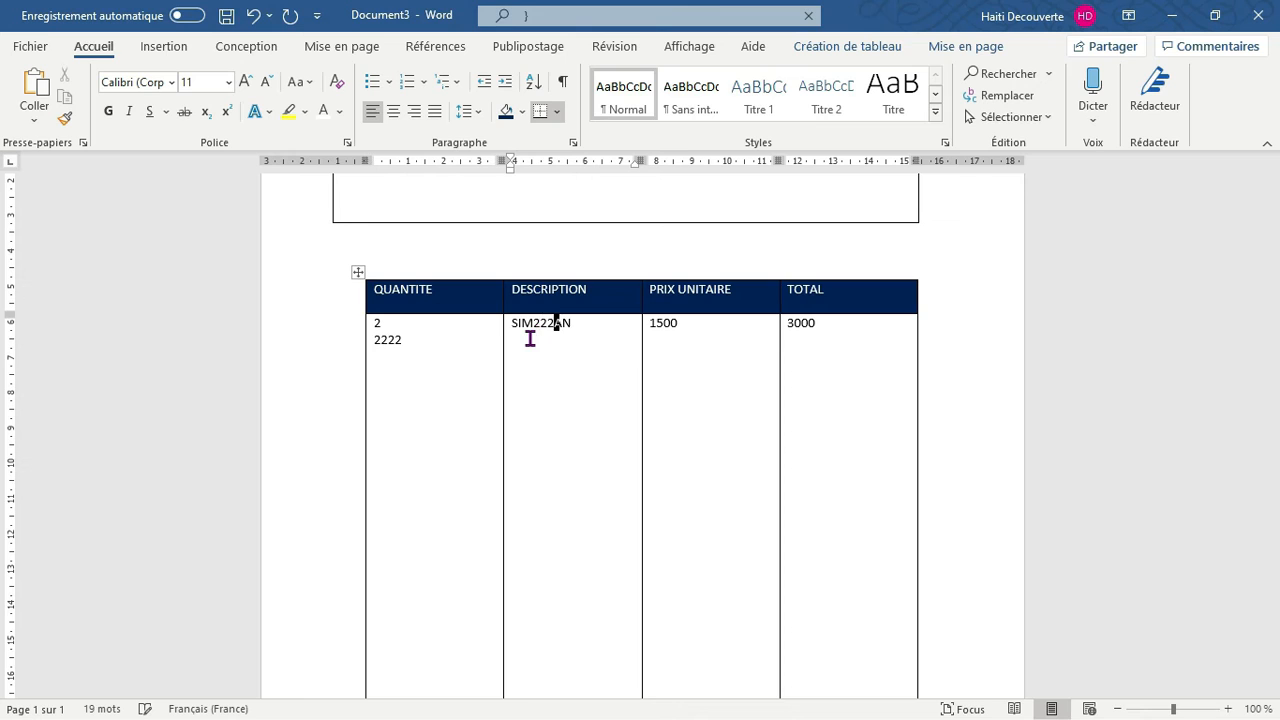
pyautogui.press('BackSpace')
pyautogui.press('BackSpace')
pyautogui.press('BackSpace')
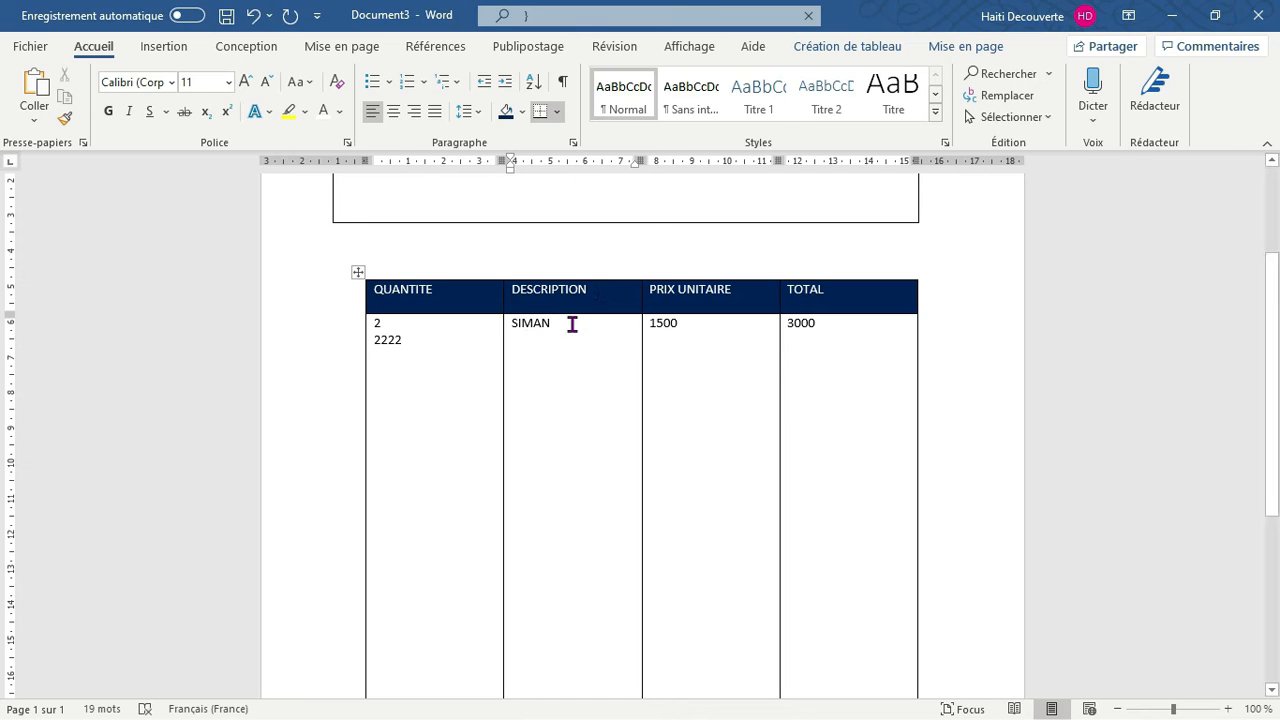
pyautogui.click(565, 323)
pyautogui.press('Return')
pyautogui.write('222')
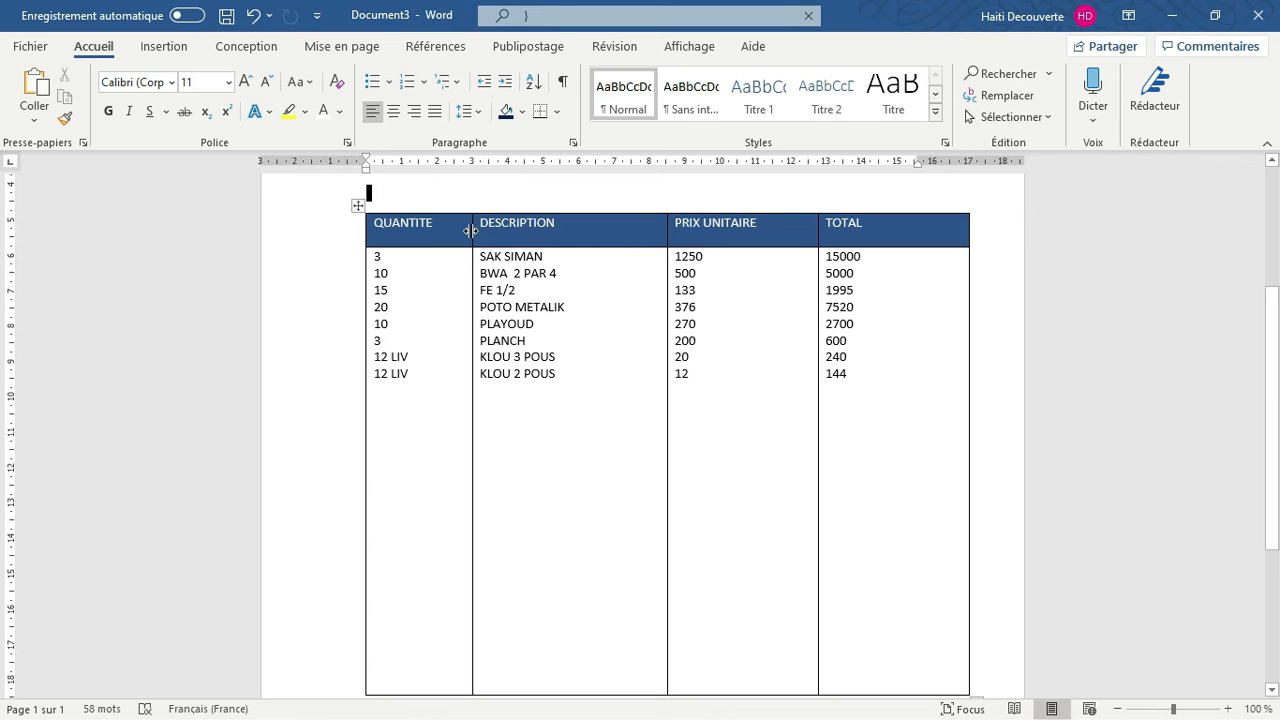
# Narrow the item table's QUANTITE, PRIX UNITAIRE and TOTAL columns and slightly widen the DESCRIPTION column
pyautogui.moveTo(470, 231); pyautogui.dragTo(442, 234)
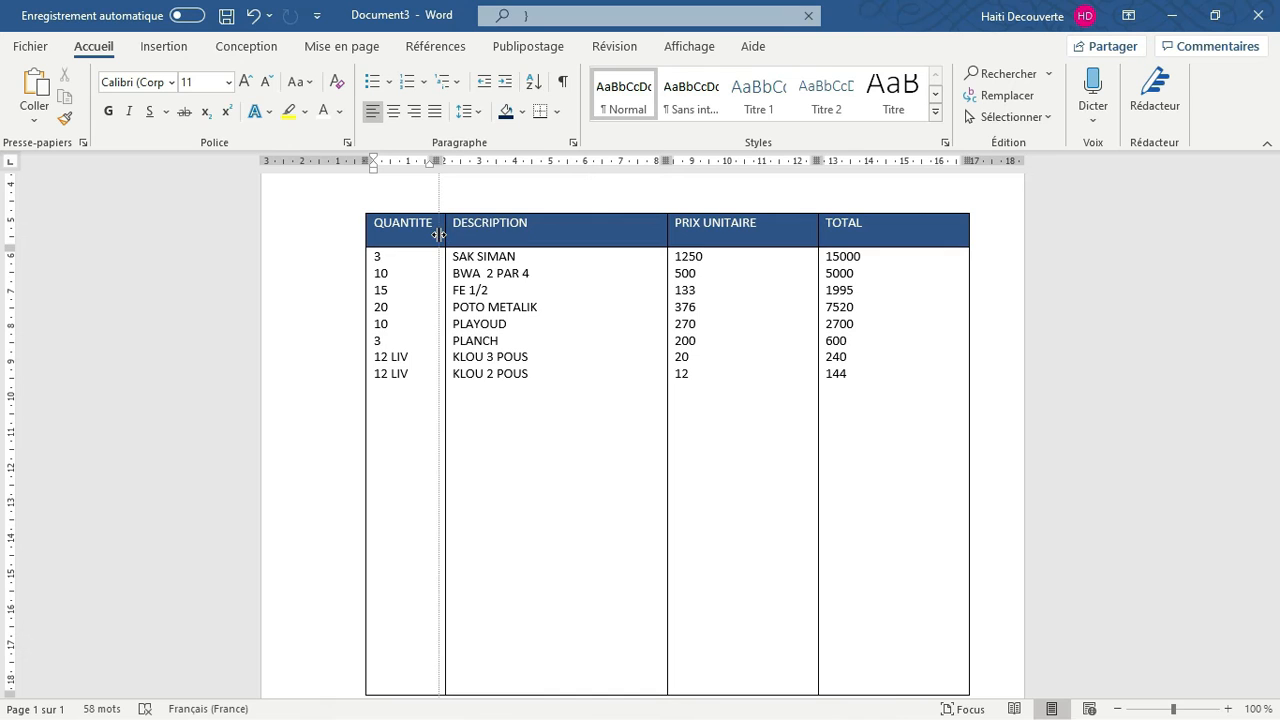
pyautogui.moveTo(439, 234); pyautogui.dragTo(438, 234)
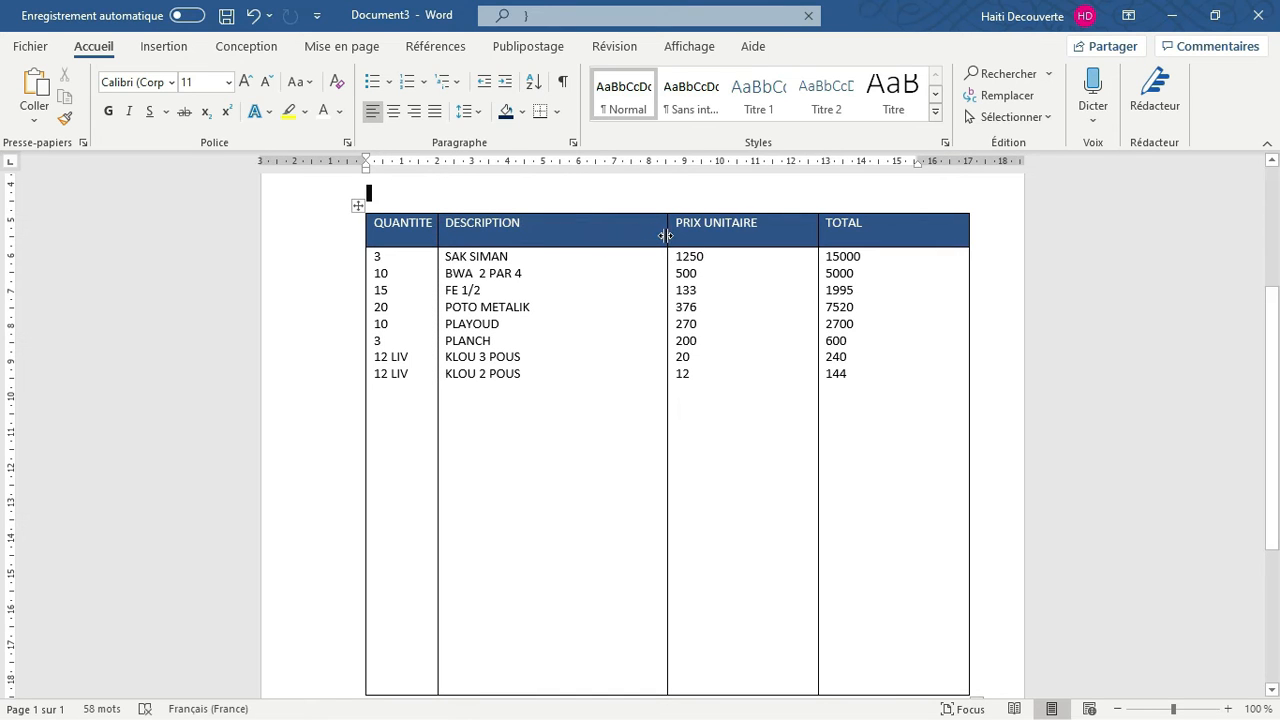
pyautogui.moveTo(666, 235); pyautogui.dragTo(677, 240)
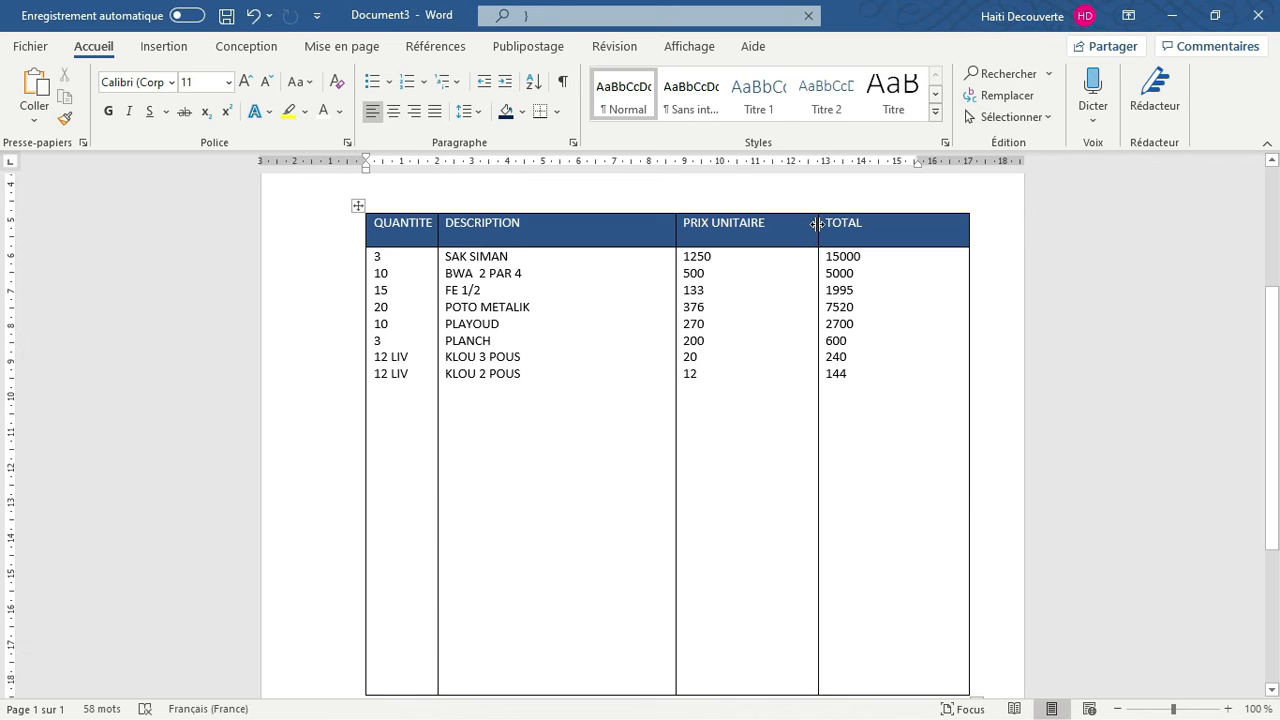
pyautogui.moveTo(818, 228); pyautogui.dragTo(773, 229)
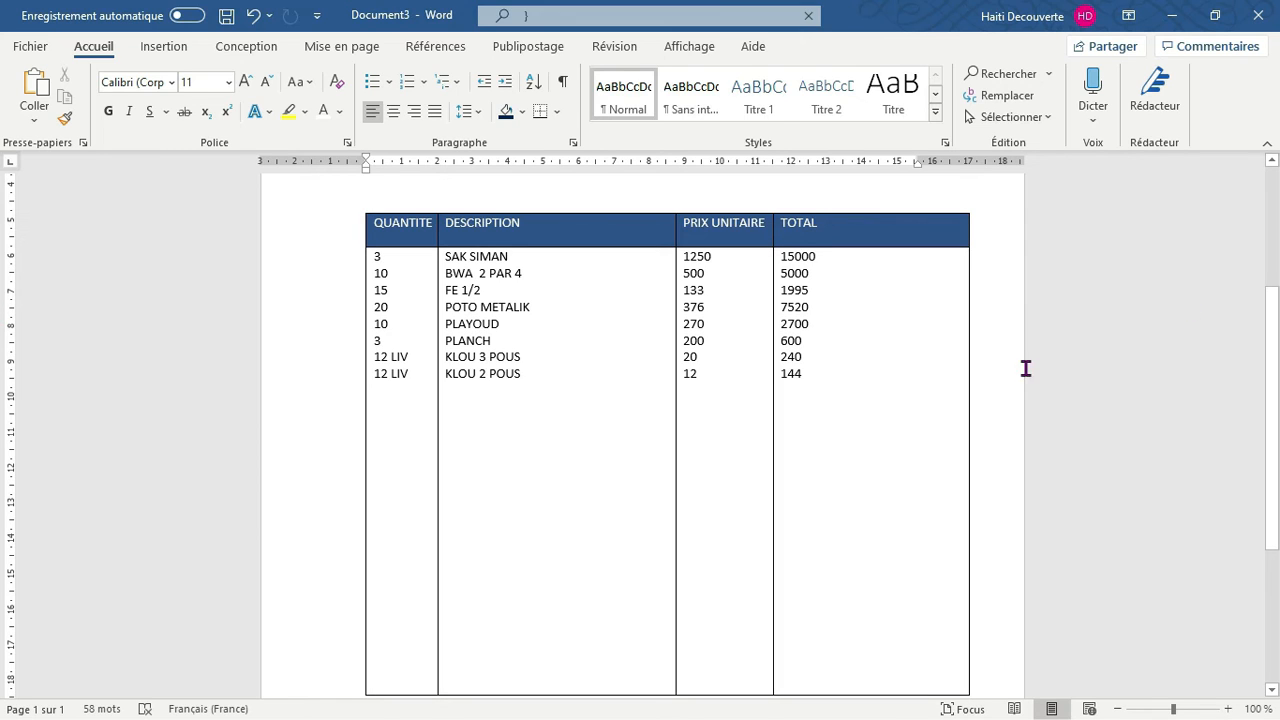
pyautogui.moveTo(968, 230); pyautogui.dragTo(911, 229)
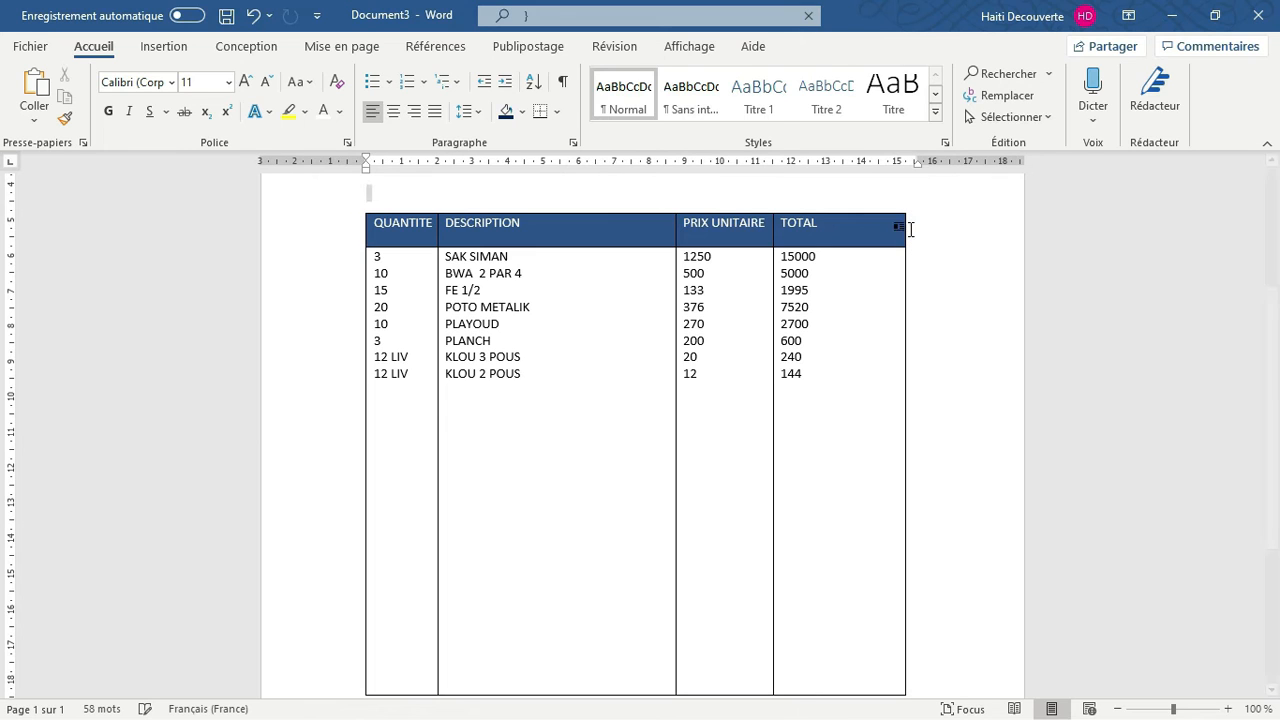
# Insert a 2x2 table below the item table, then narrow it and shift it toward the item table's right edge
pyautogui.moveTo(1275, 343)
pyautogui.mouseDown()
pyautogui.moveTo(1275, 395)
pyautogui.moveTo(1270, 338)
pyautogui.mouseUp()
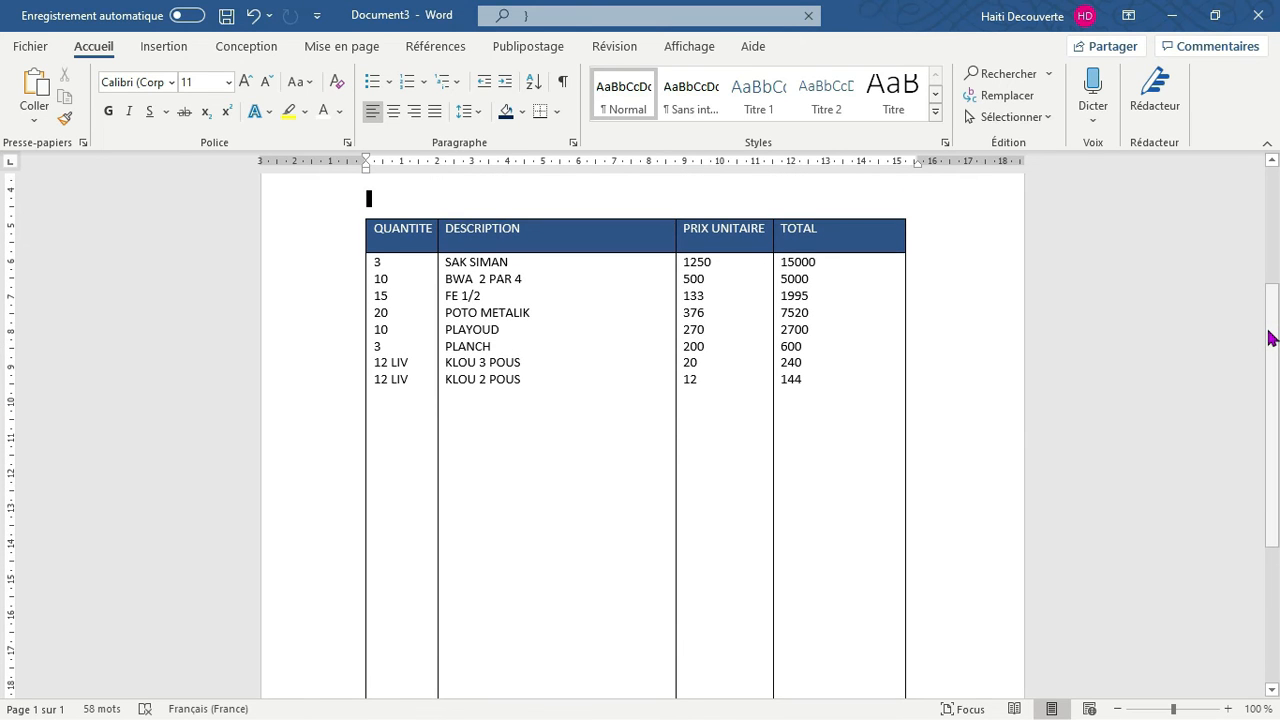
pyautogui.scroll(-3, 1270, 338)
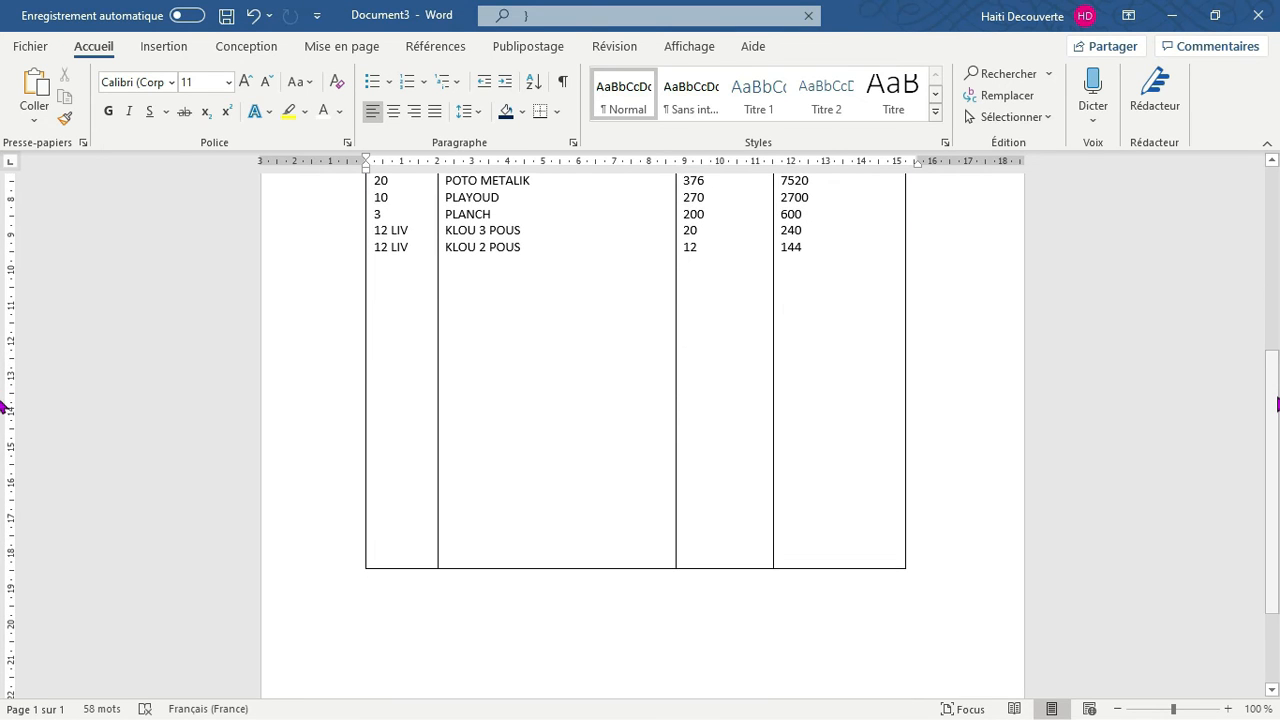
pyautogui.click(832, 628)
pyautogui.press('Return')
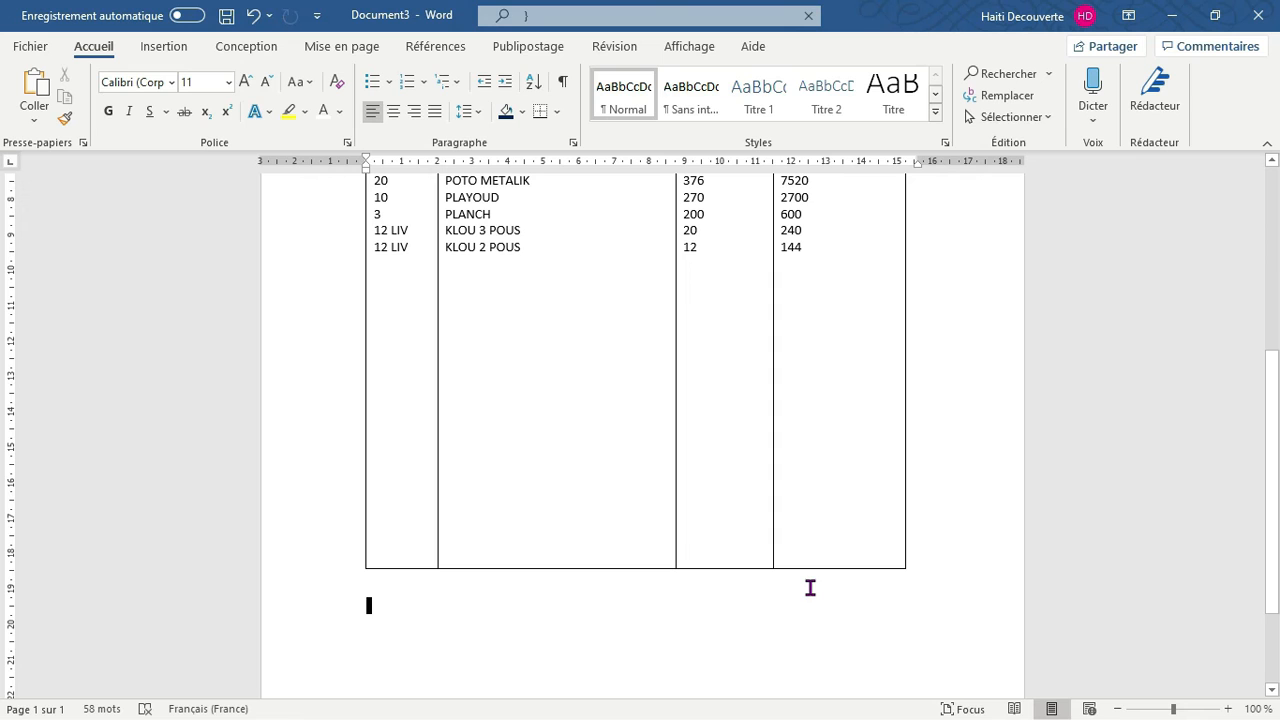
pyautogui.click(165, 49)
pyautogui.click(151, 122)
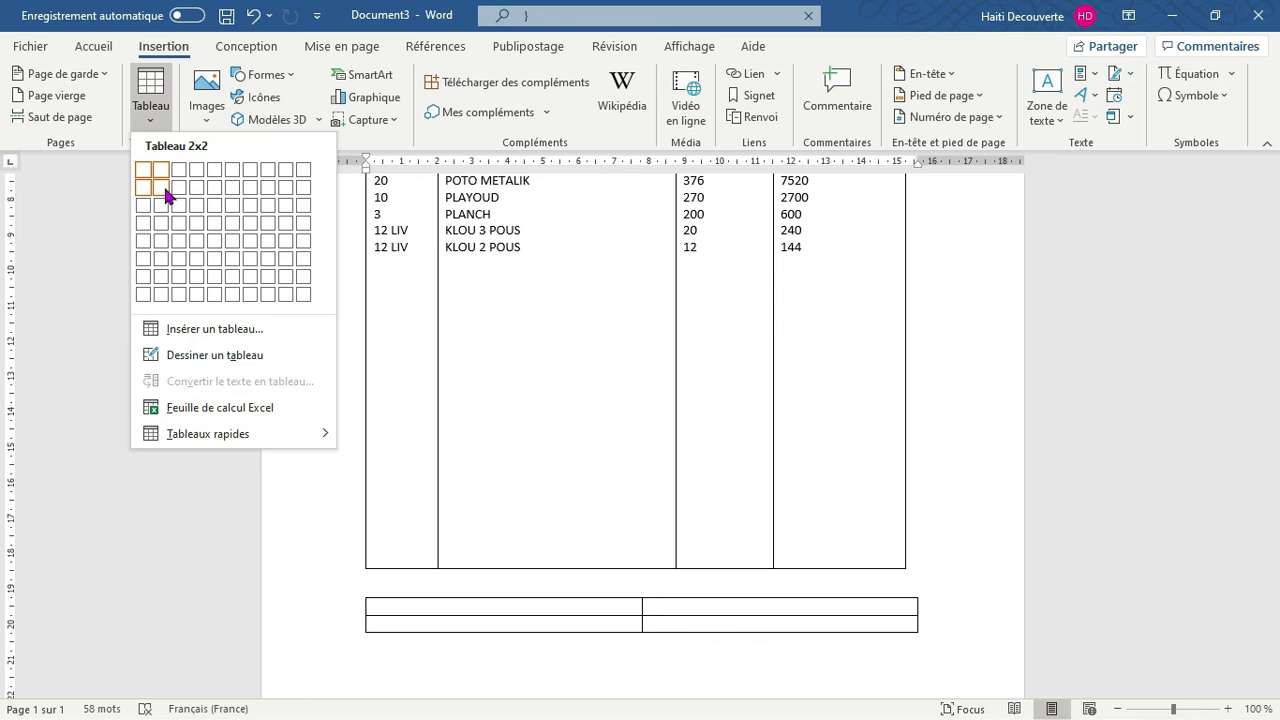
pyautogui.click(165, 191)
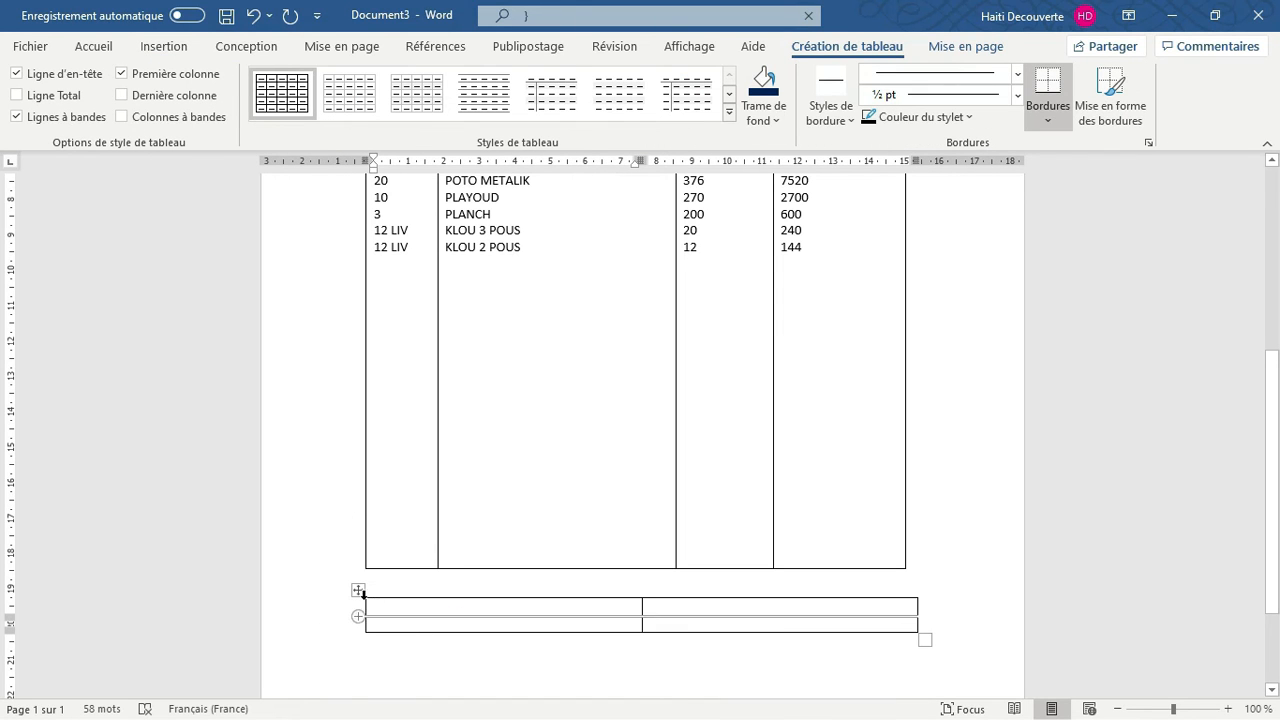
pyautogui.moveTo(366, 607); pyautogui.dragTo(748, 606)
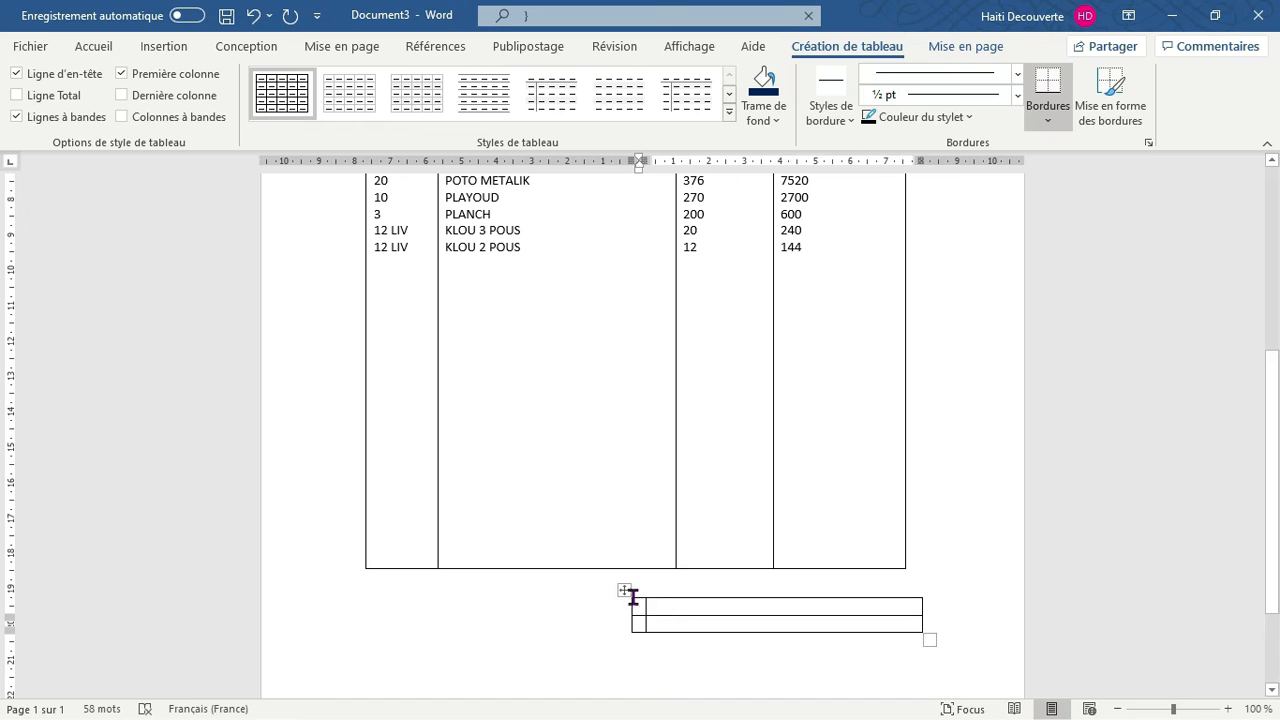
pyautogui.moveTo(625, 590); pyautogui.dragTo(696, 592)
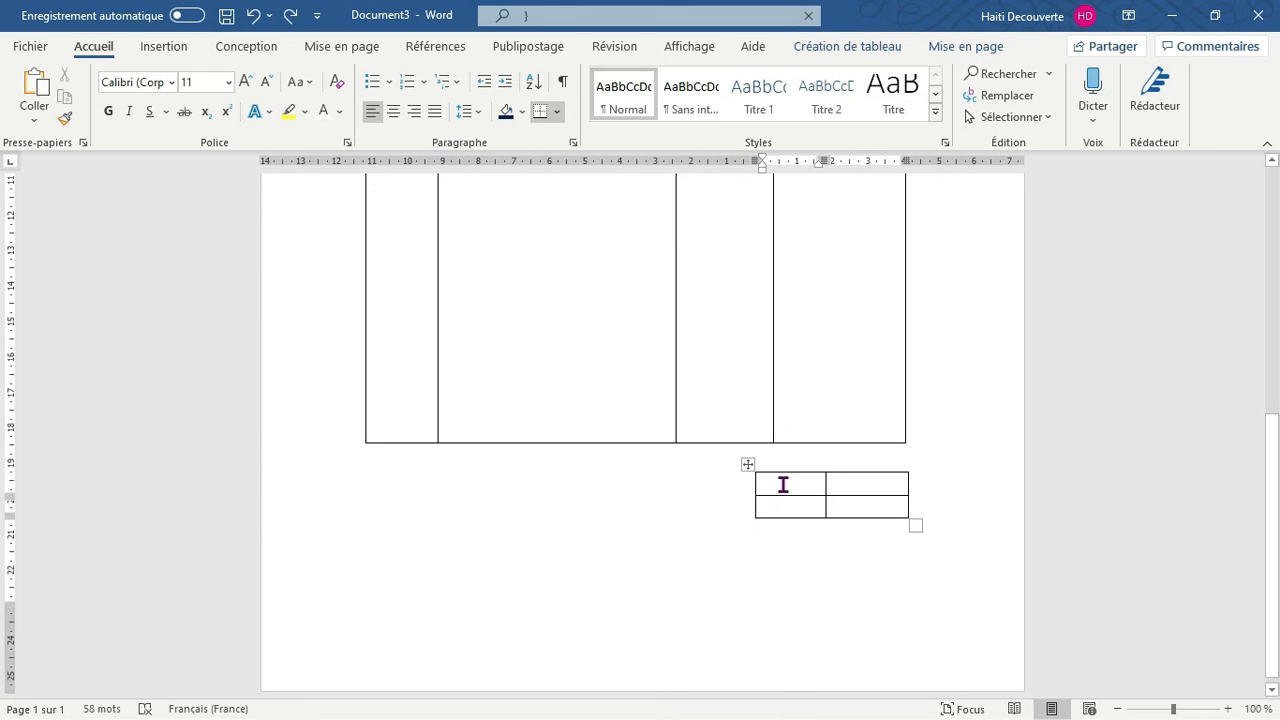
# Label the first-column cells of the small table SUBTOTAL and TAXE
pyautogui.click(767, 483)
pyautogui.write('S')
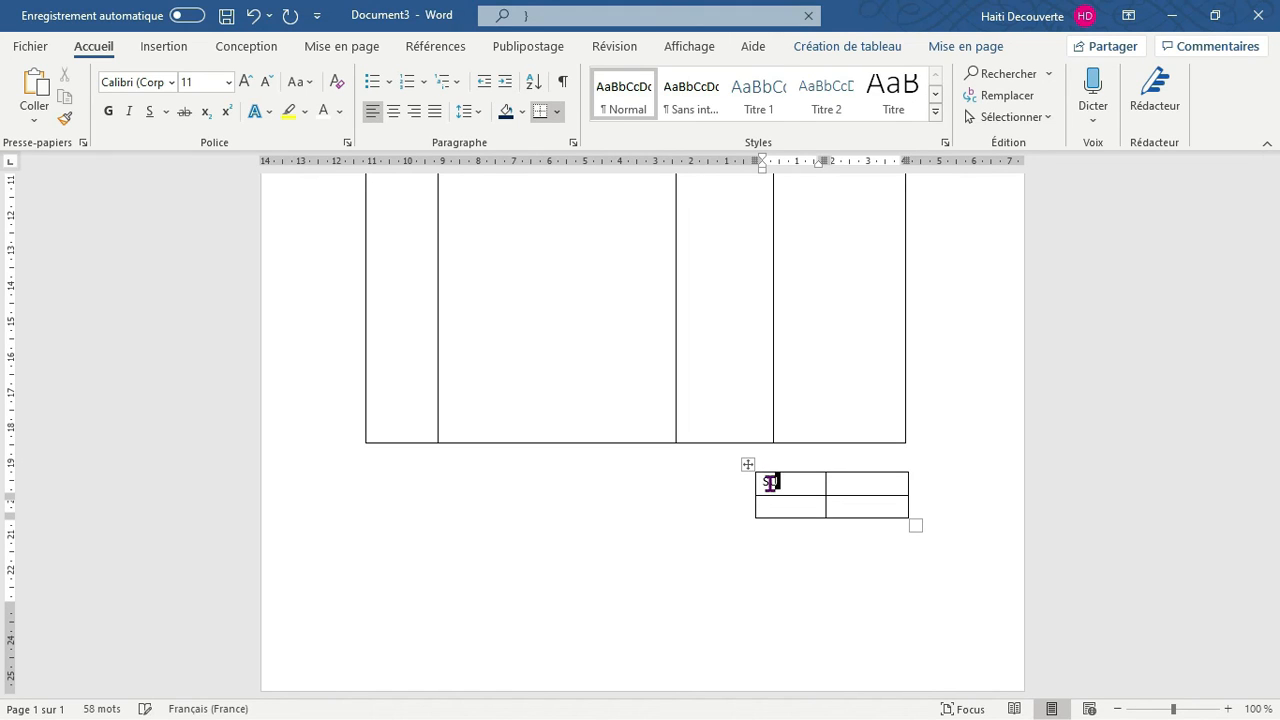
pyautogui.write('UBTOTA')
pyautogui.press('BackSpace')
pyautogui.write('TAL')
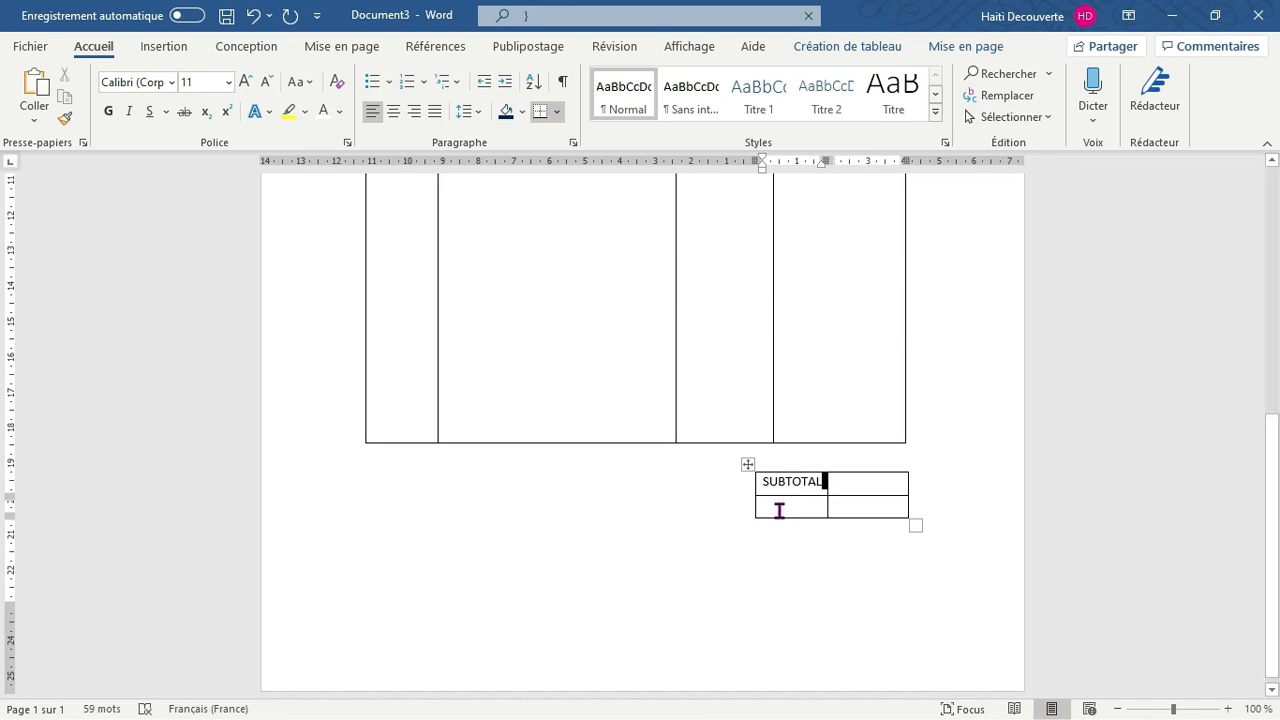
pyautogui.click(779, 510)
pyautogui.write('TAXE')
# Try adding an empty row below and above the TAXE row, undoing each insertion
pyautogui.click(854, 508)
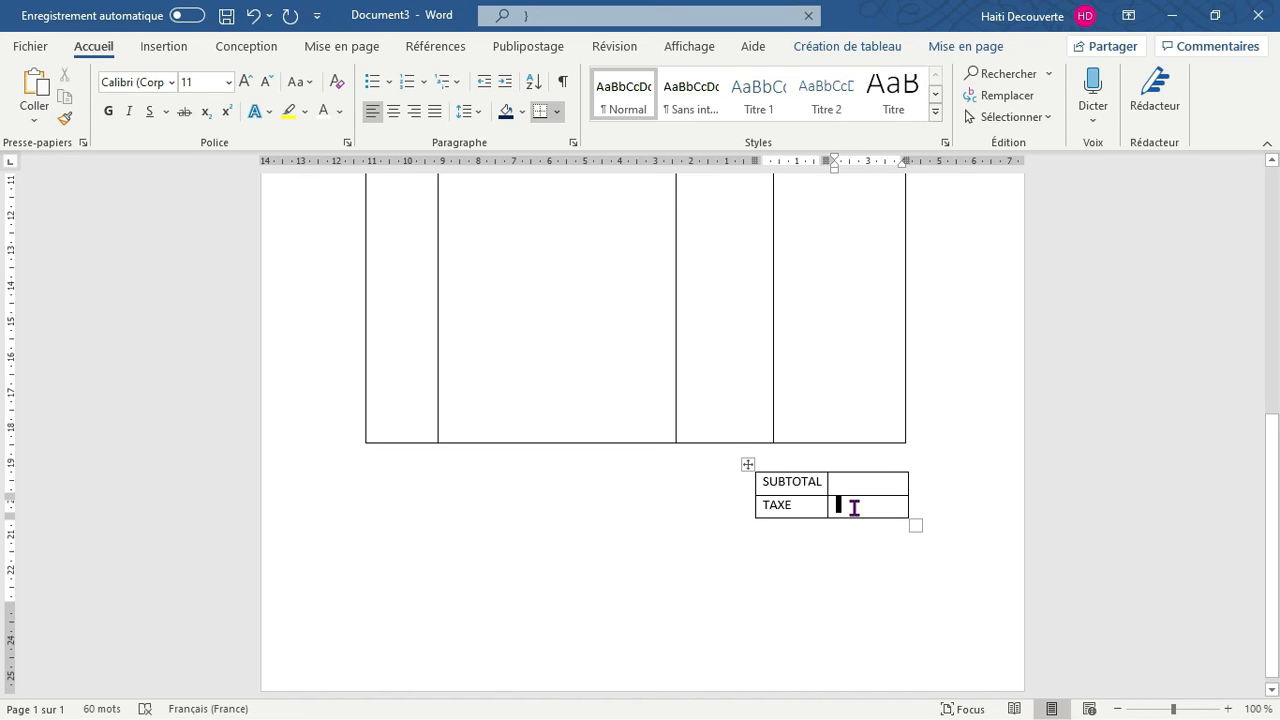
pyautogui.click(831, 47)
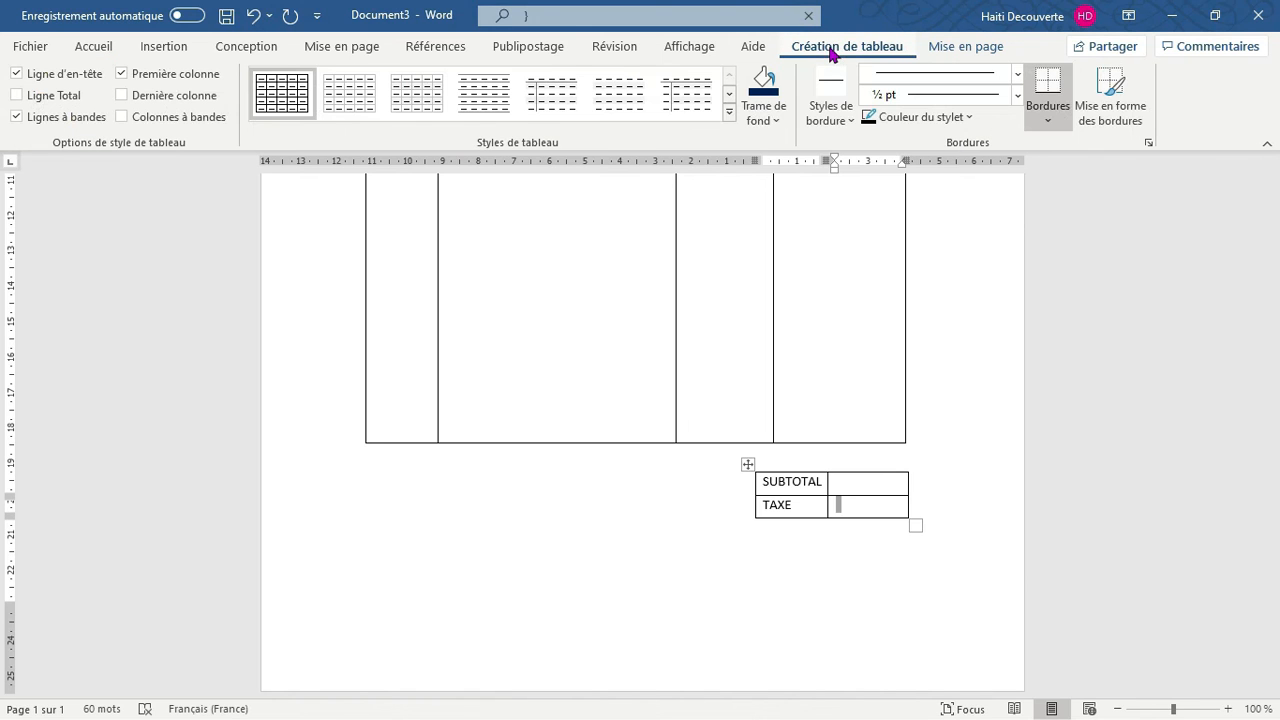
pyautogui.click(960, 50)
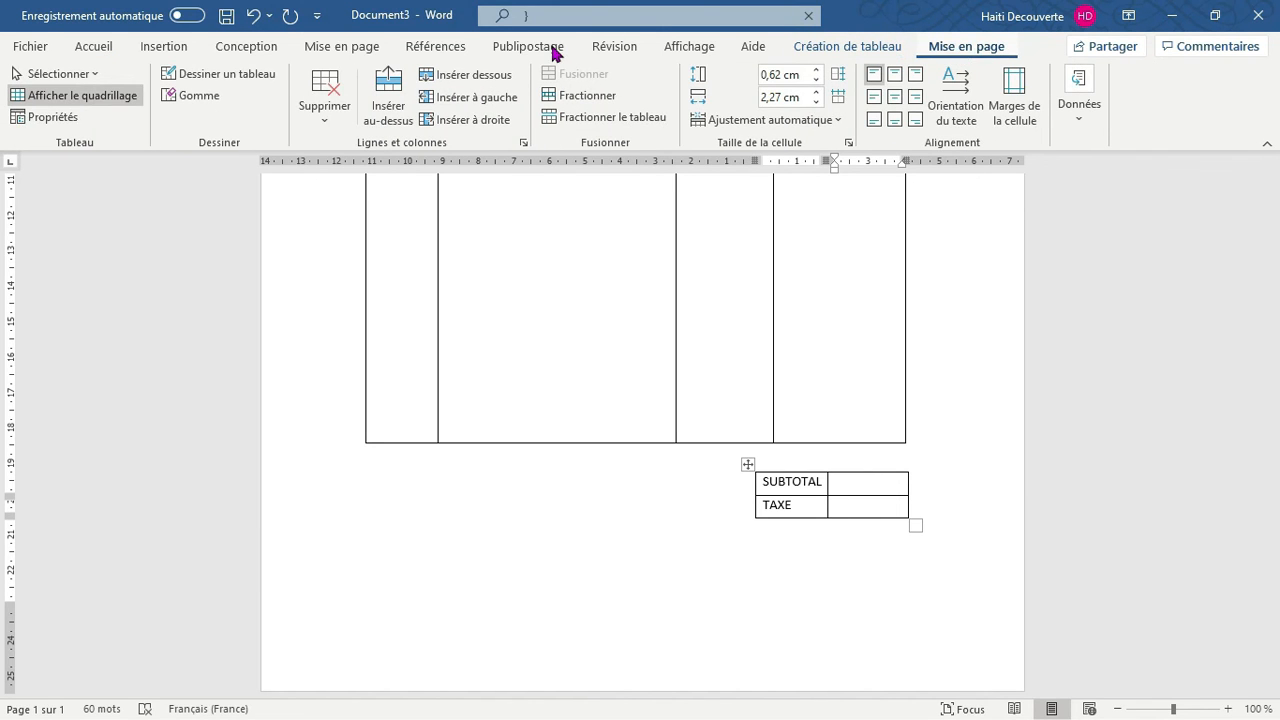
pyautogui.click(512, 81)
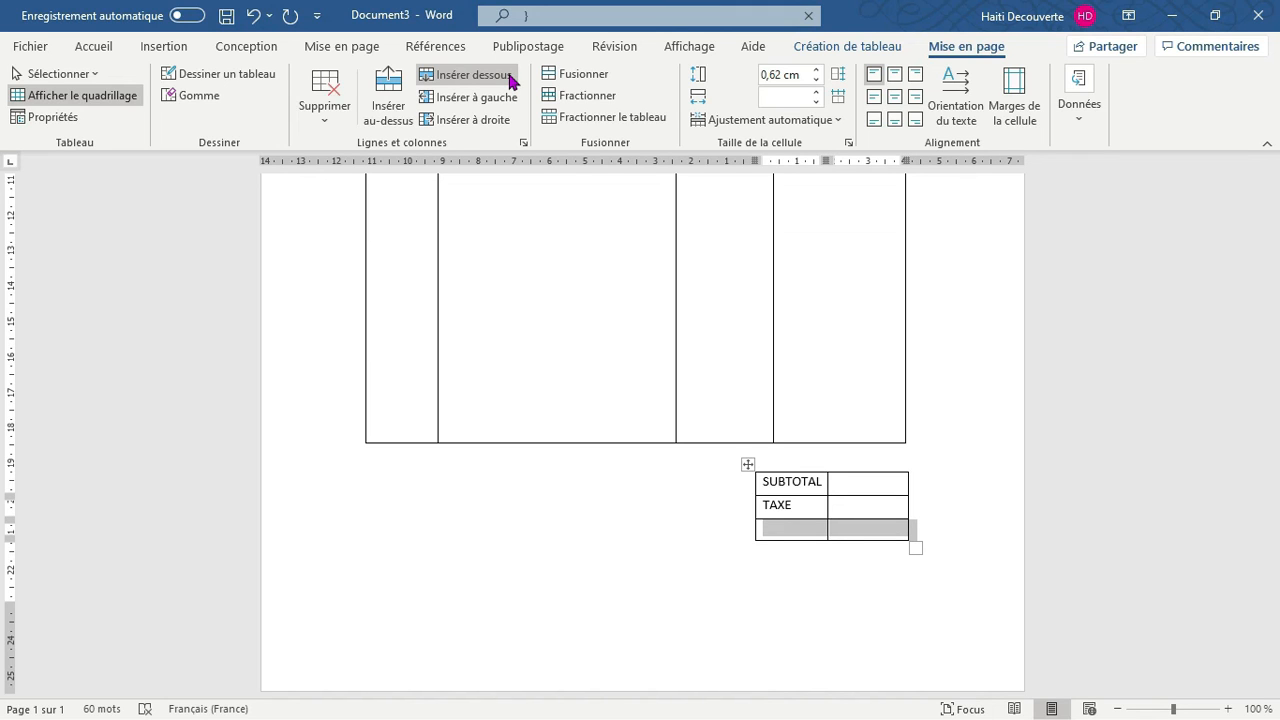
pyautogui.hotkey('ctrl', 'z')
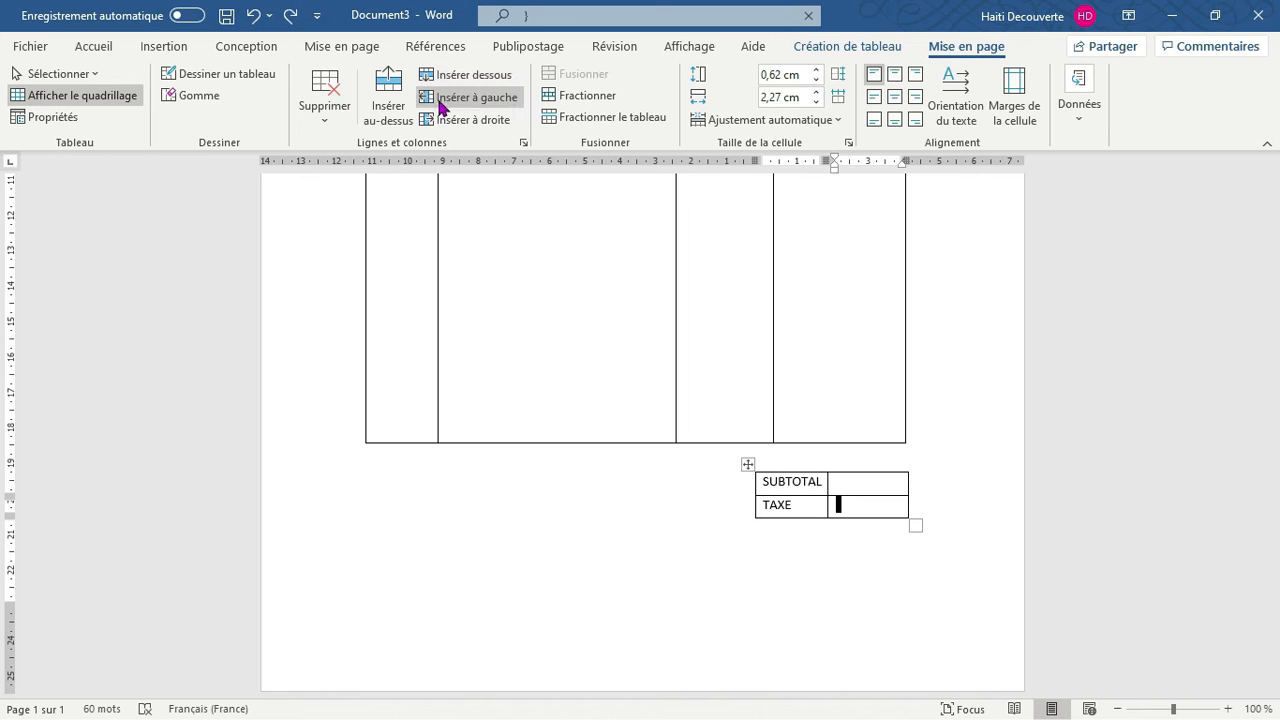
pyautogui.click(400, 122)
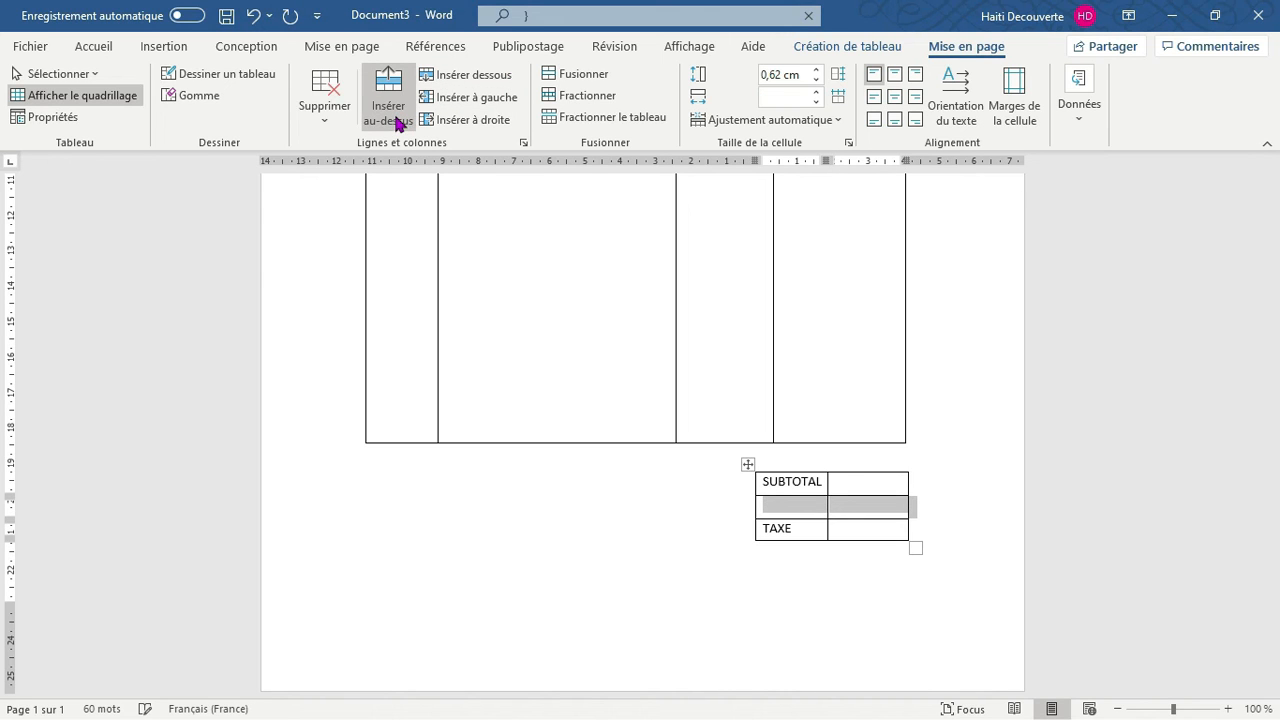
pyautogui.hotkey('ctrl', 'z')
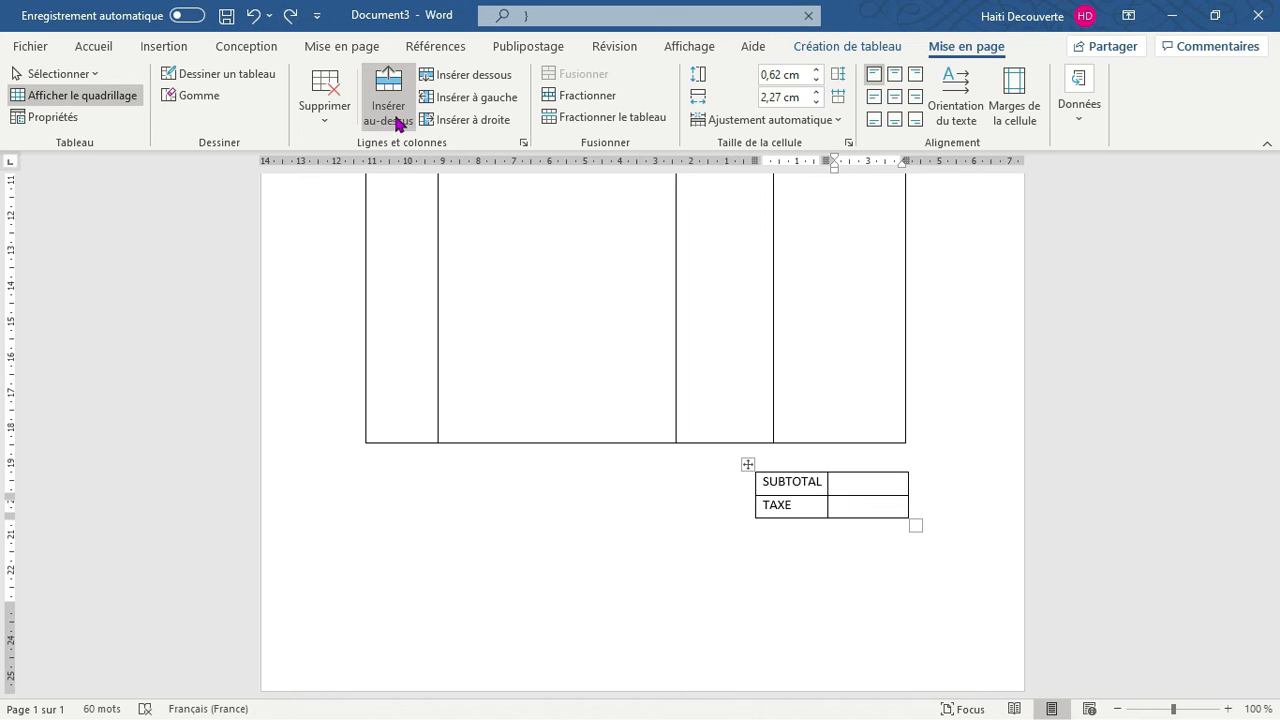
# Insert a row below the TAXE row and label its first cell TOTAL
pyautogui.click(461, 80)
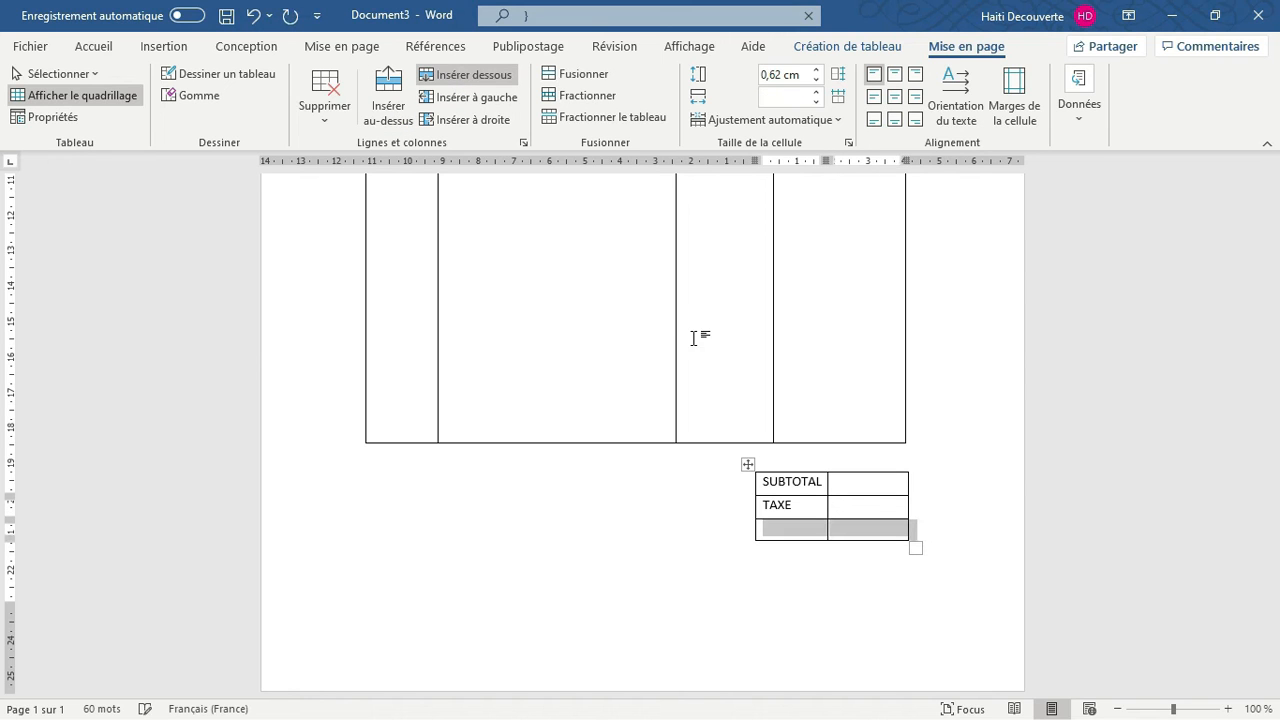
pyautogui.click(762, 565)
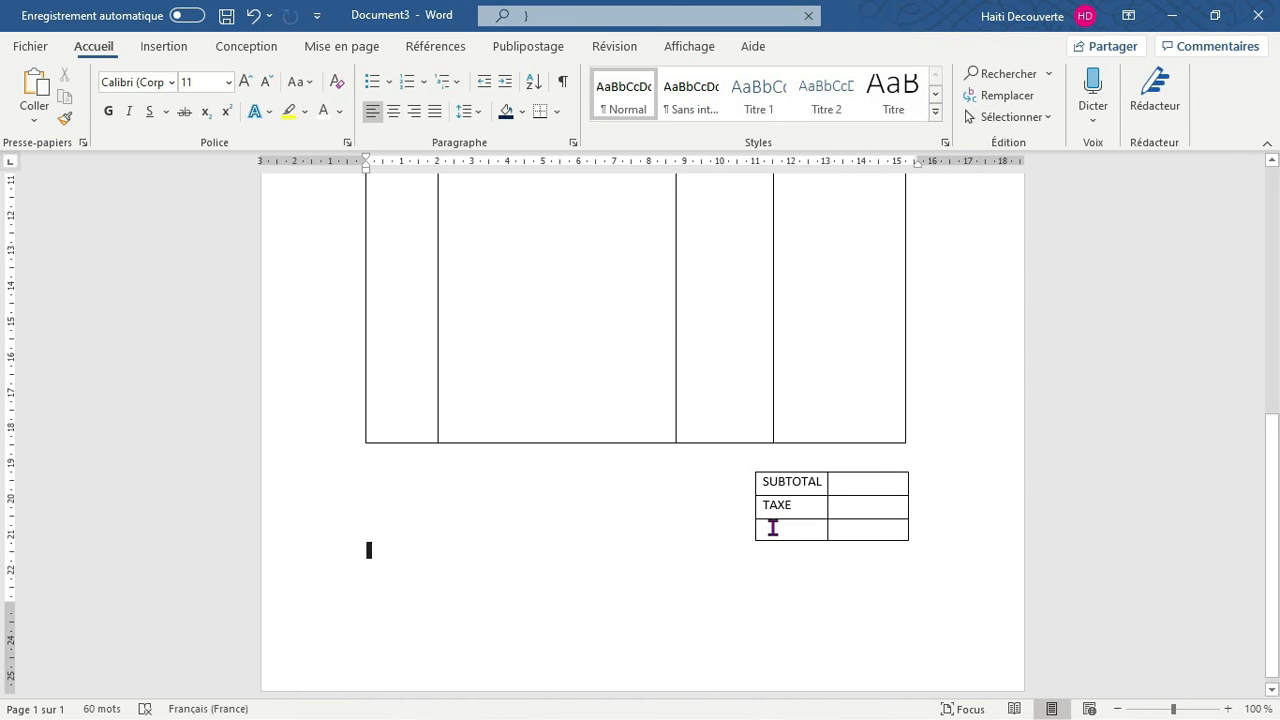
pyautogui.click(770, 527)
pyautogui.write('T')
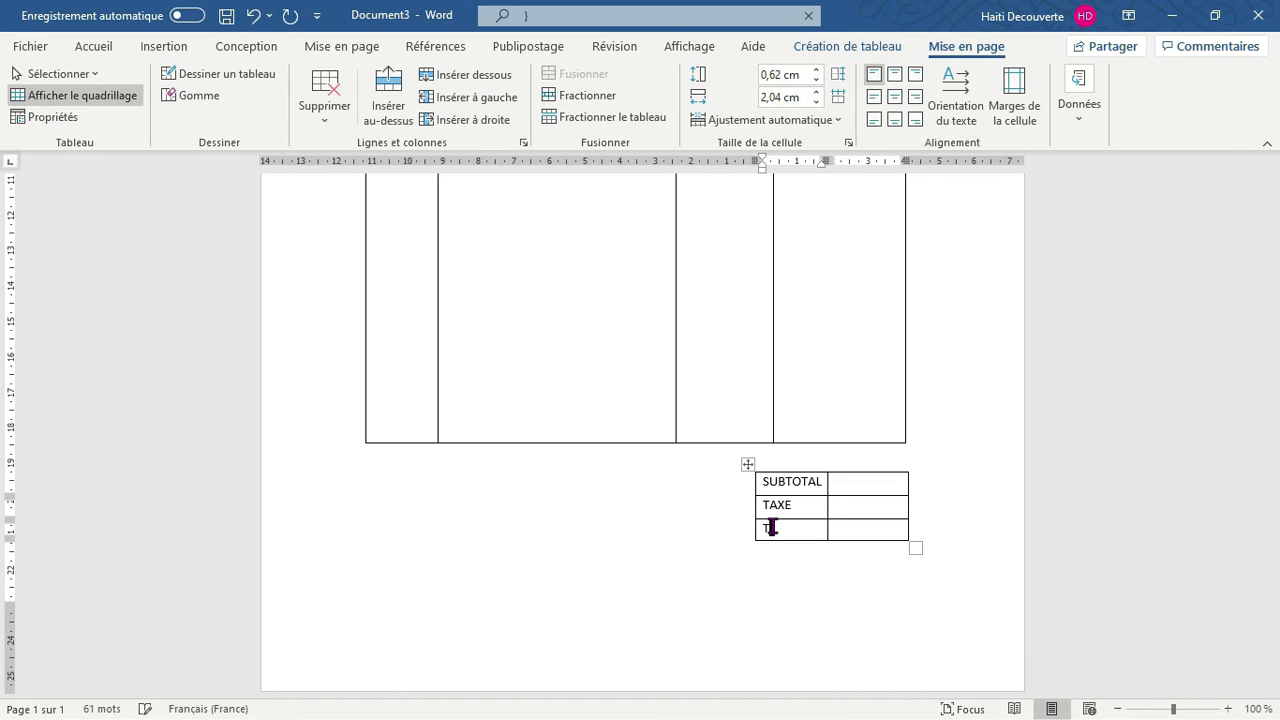
pyautogui.write('OTAL')
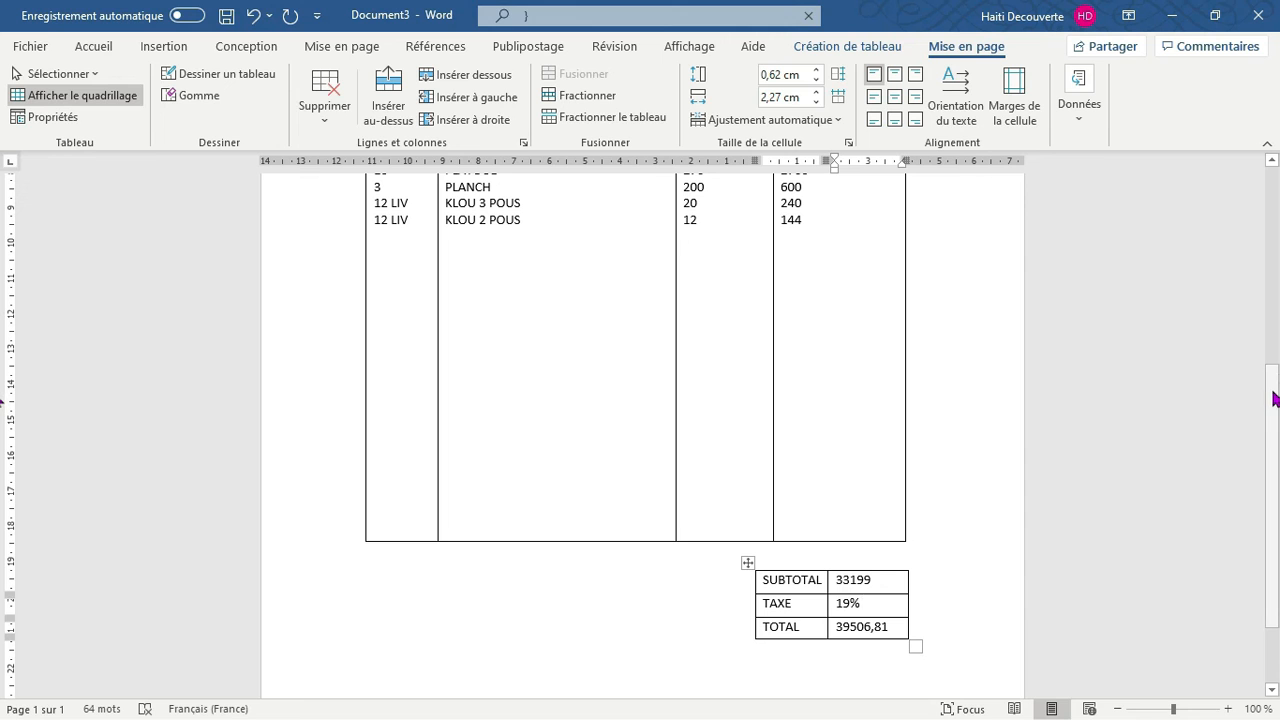
# Make the SUBTOTAL, TAXE and TOTAL labels in the small table bold
pyautogui.moveTo(1275, 399)
pyautogui.mouseDown()
pyautogui.moveTo(1277, 315)
pyautogui.moveTo(1270, 412)
pyautogui.mouseUp()
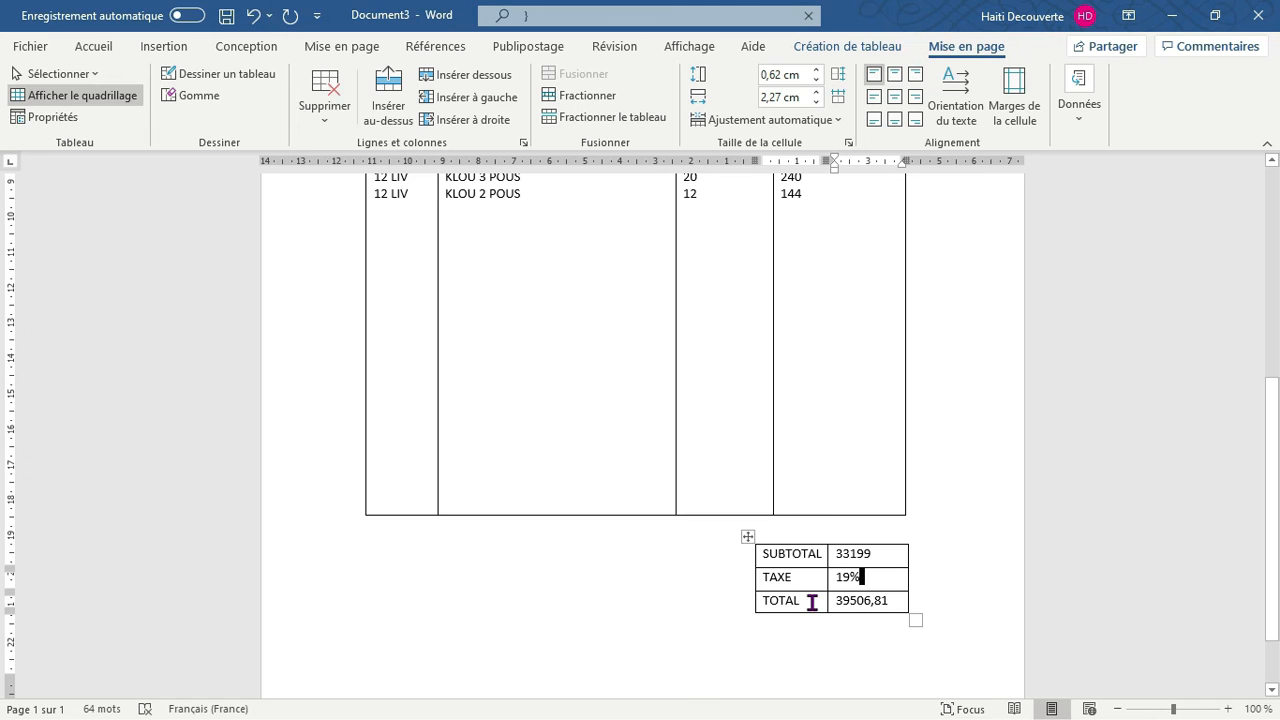
pyautogui.moveTo(812, 601); pyautogui.dragTo(773, 554)
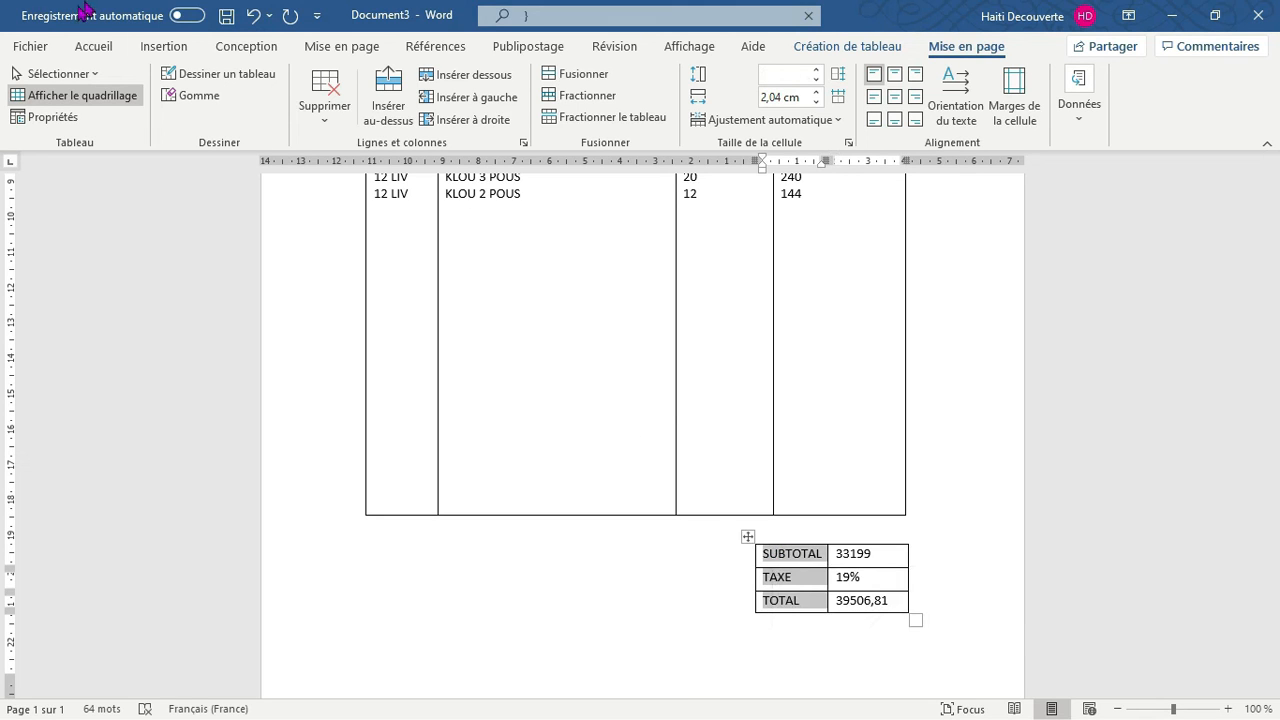
pyautogui.click(96, 50)
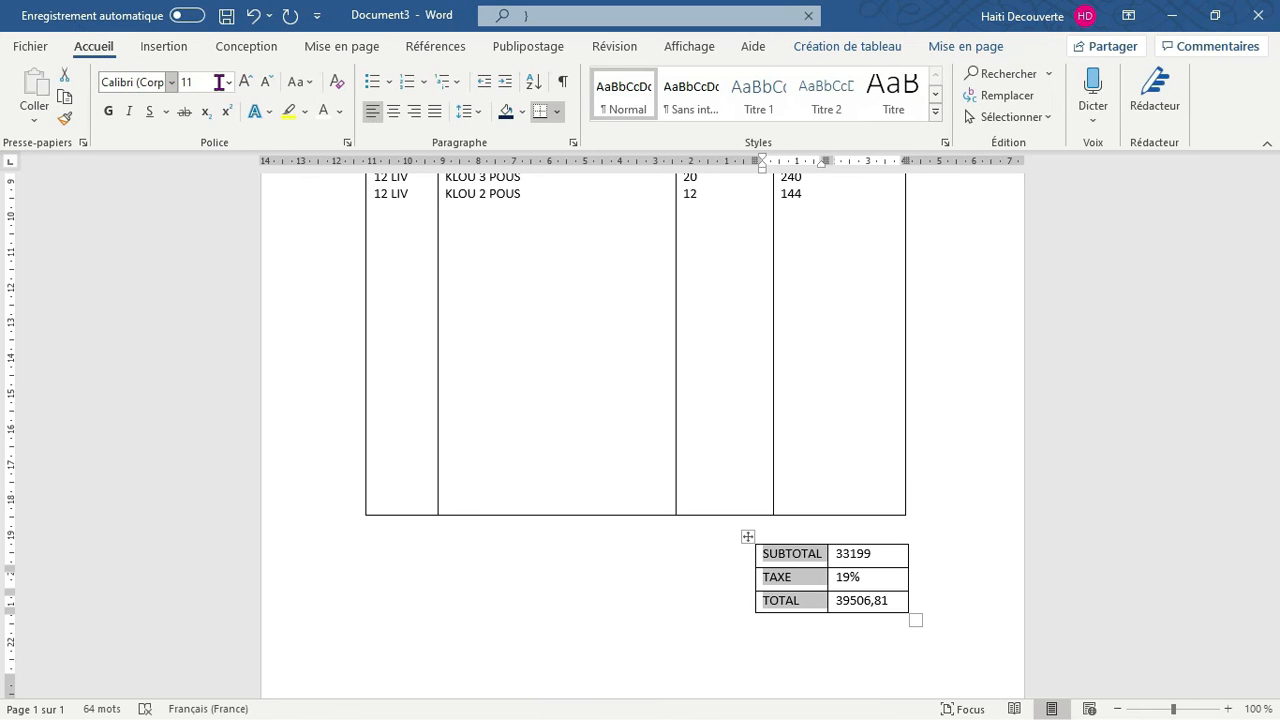
pyautogui.click(110, 112)
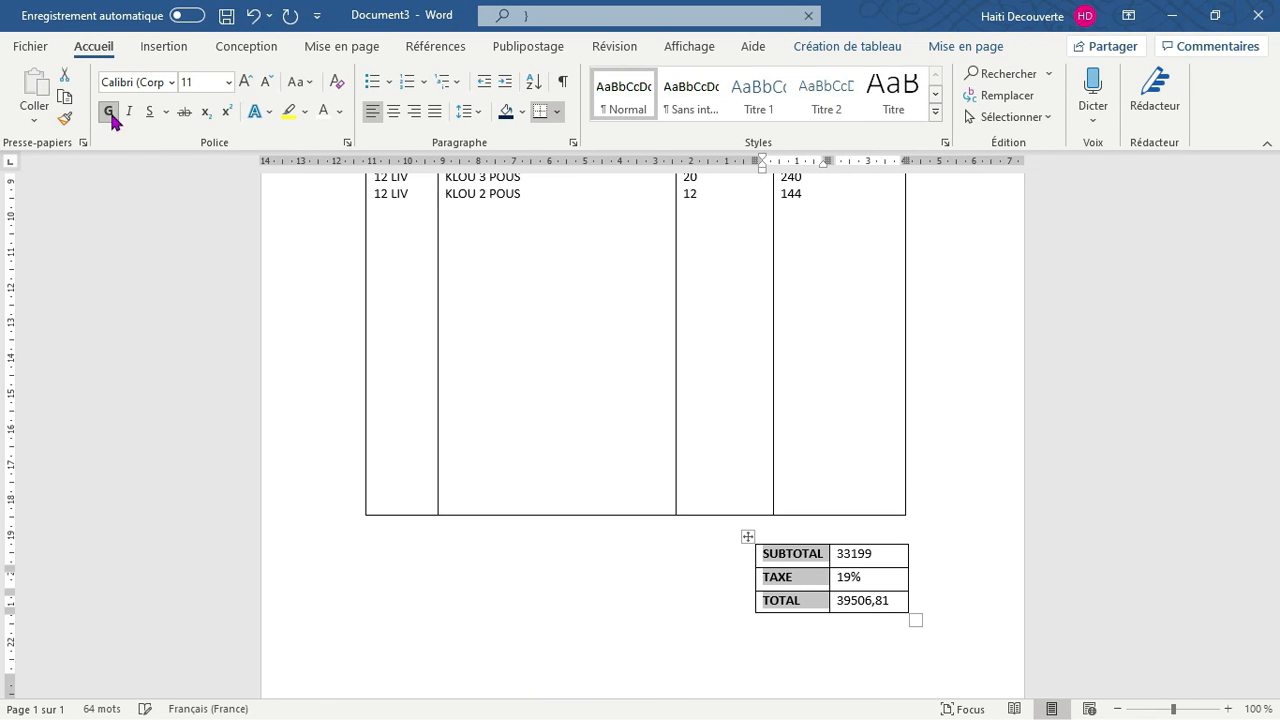
# Move the SUBTOTAL, TAXE and TOTAL summary table up into the lower part of the item table
pyautogui.click(510, 681)
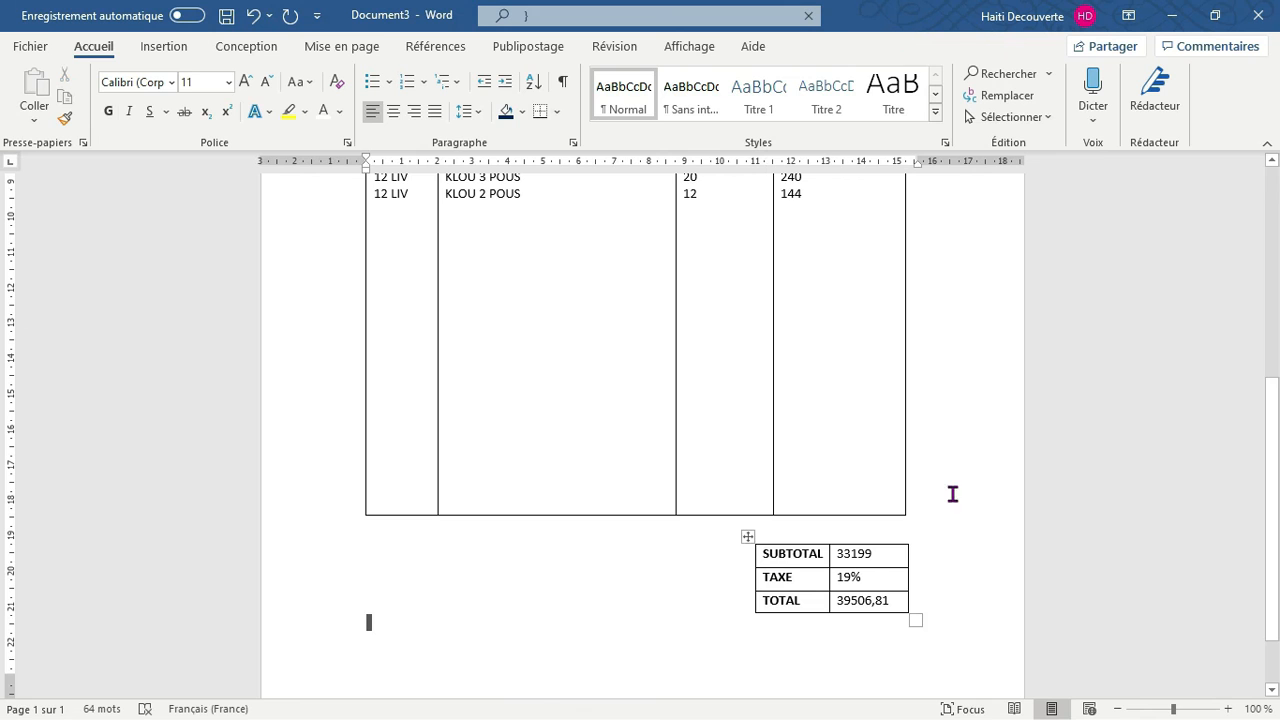
pyautogui.moveTo(1276, 432); pyautogui.dragTo(1275, 245)
pyautogui.scroll(1, 4, 300)
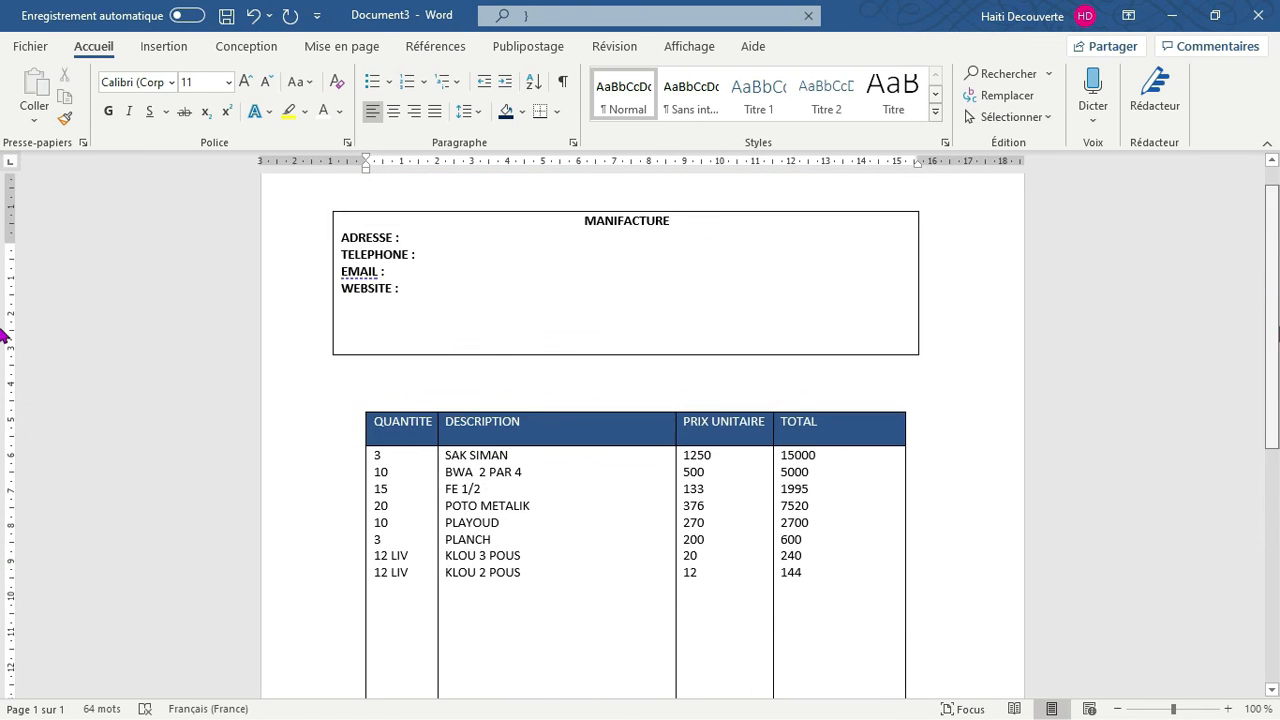
pyautogui.scroll(-3, 6, 334)
pyautogui.scroll(-1, 6, 334)
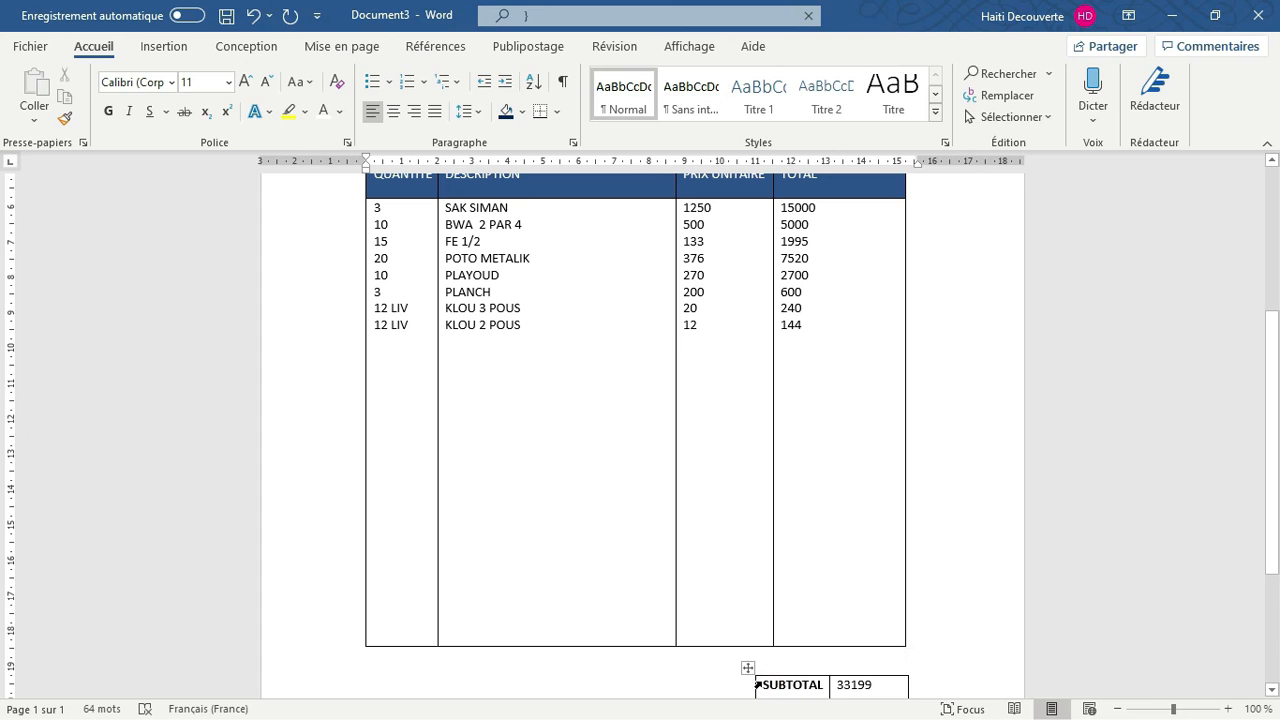
pyautogui.moveTo(749, 667); pyautogui.dragTo(762, 558)
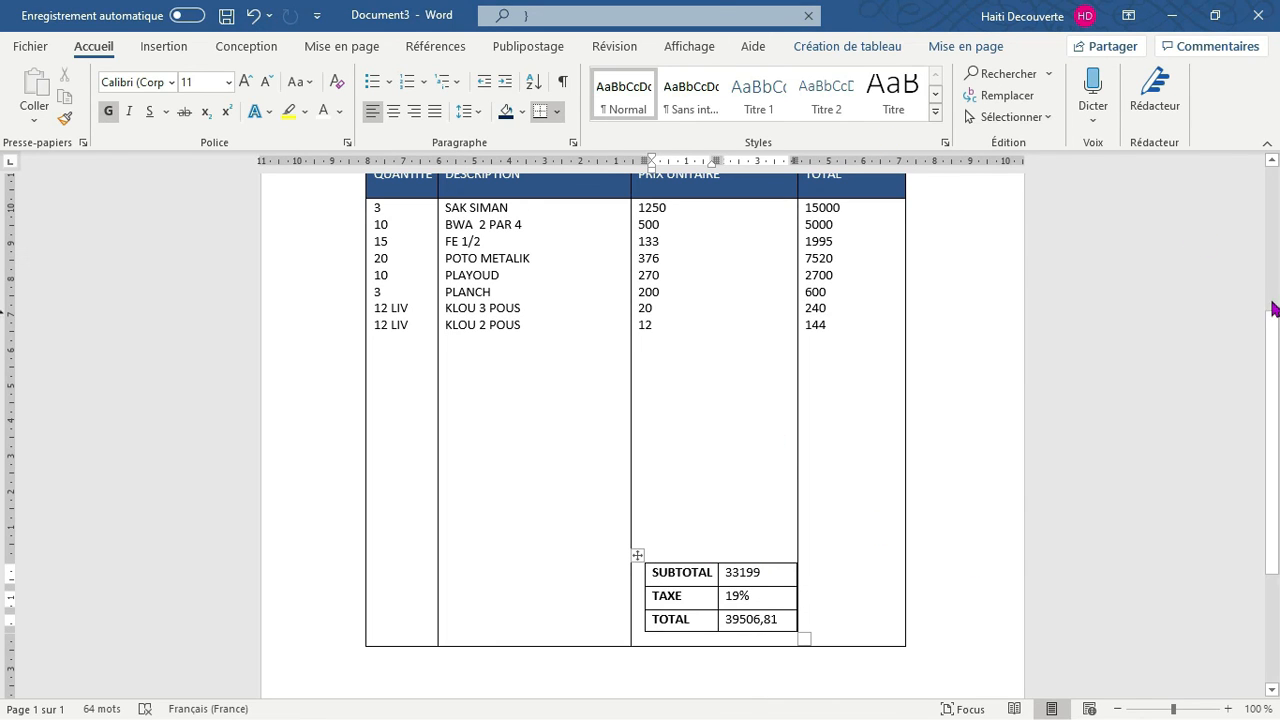
# Widen the item table's TOTAL column outward and place the summary table at the bottom of that column
pyautogui.scroll(2, 1270, 285)
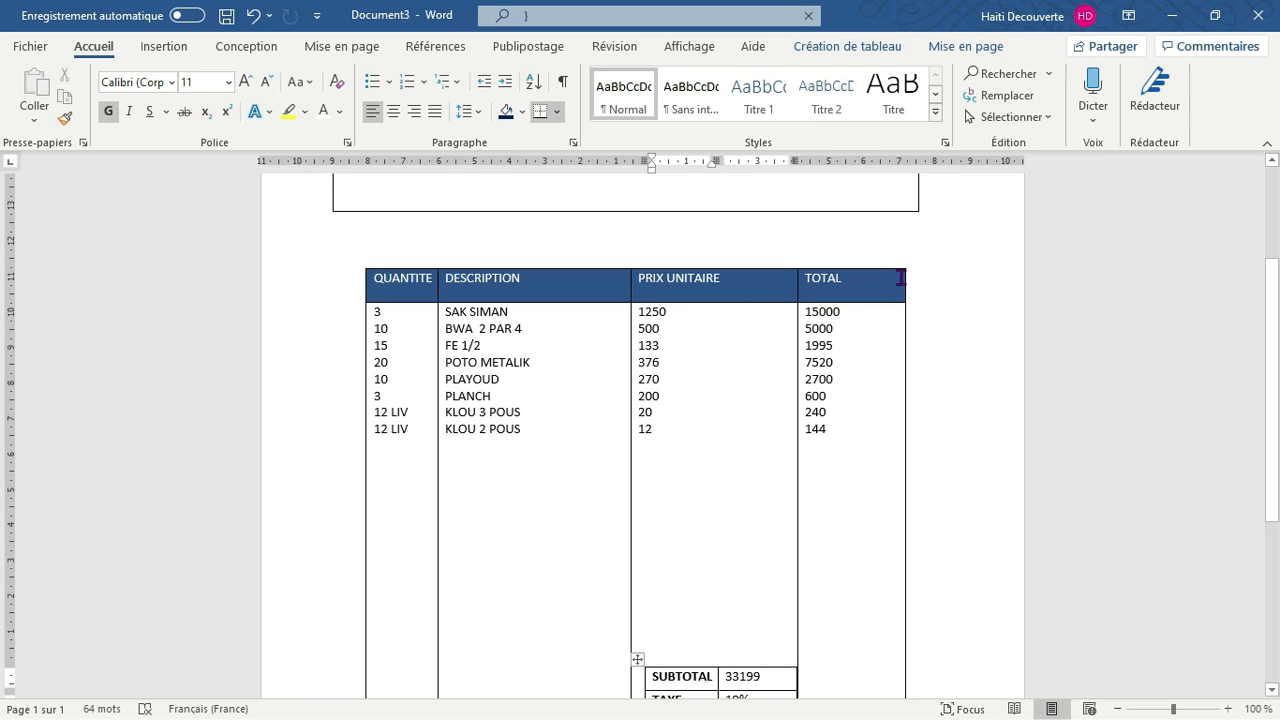
pyautogui.moveTo(904, 277); pyautogui.dragTo(950, 276)
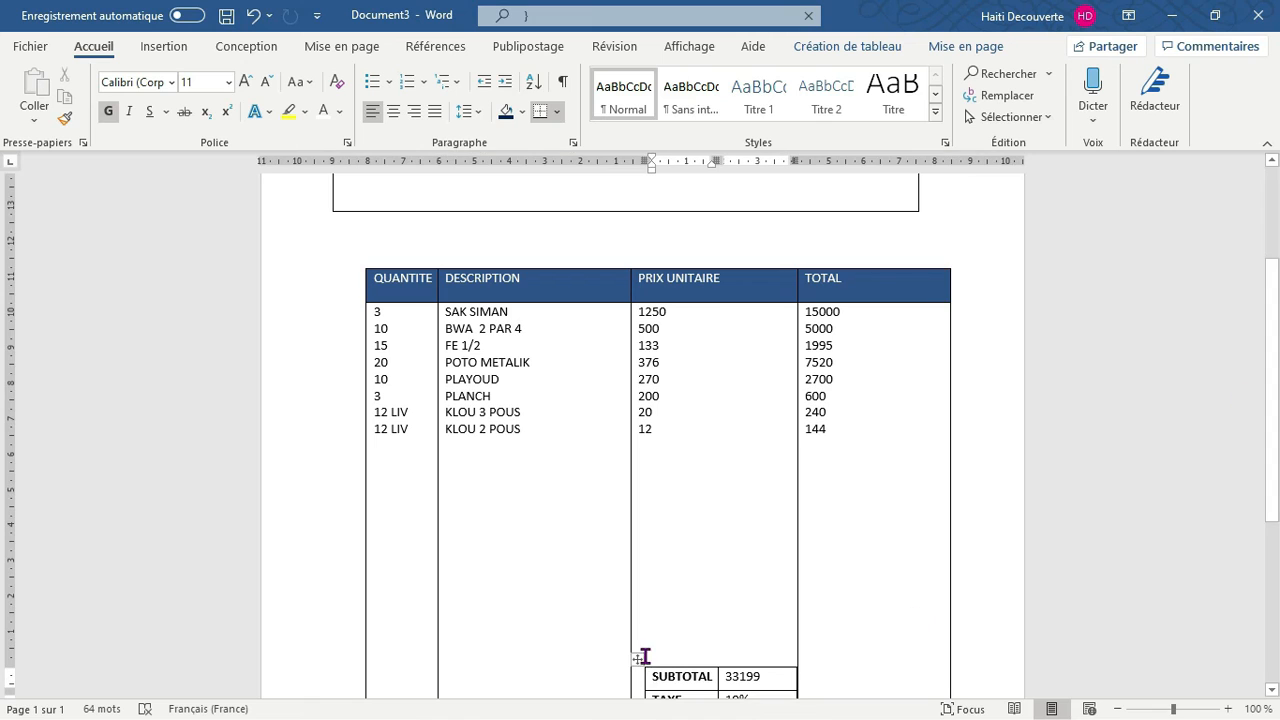
pyautogui.moveTo(638, 659); pyautogui.dragTo(781, 634)
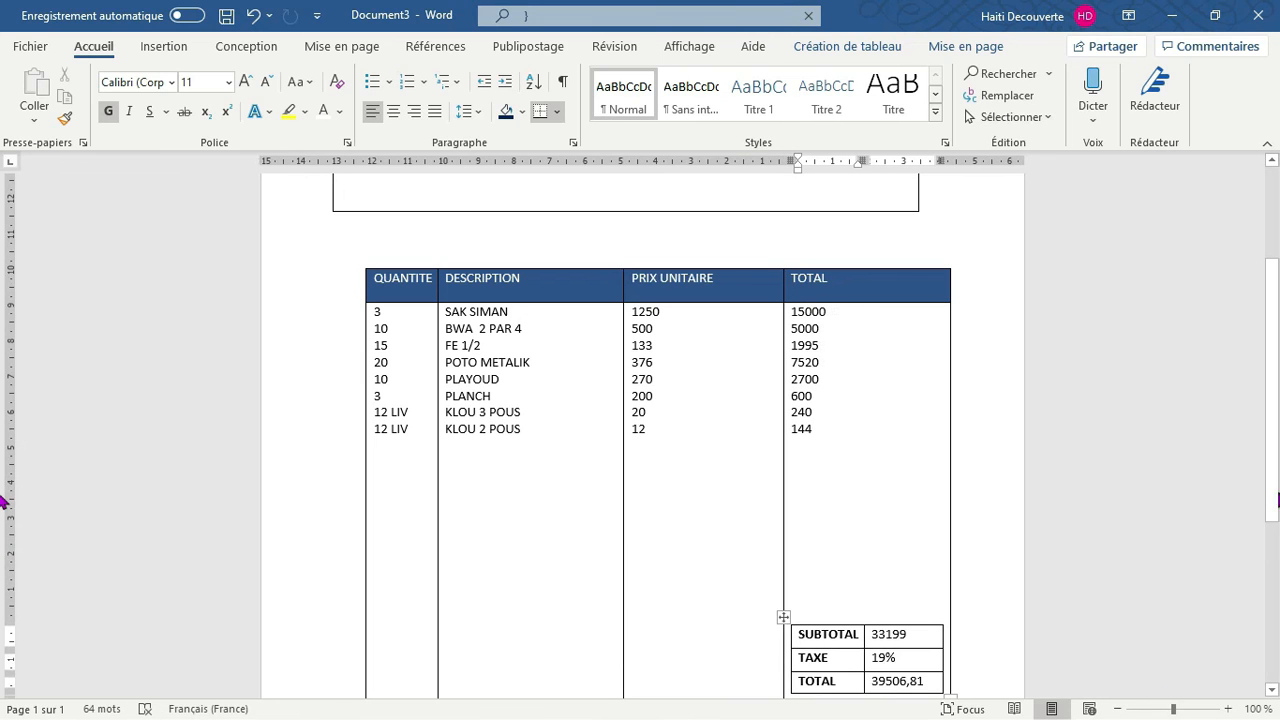
pyautogui.scroll(-2, 3, 505)
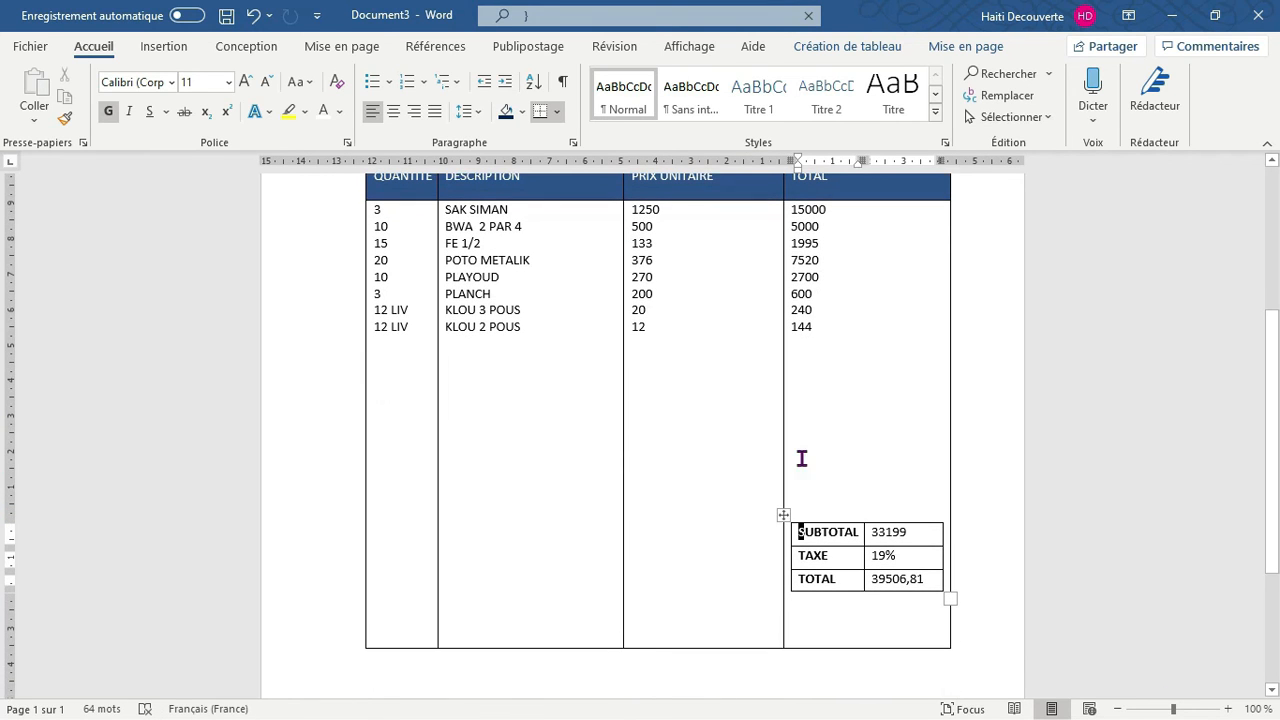
pyautogui.moveTo(786, 516); pyautogui.dragTo(786, 570)
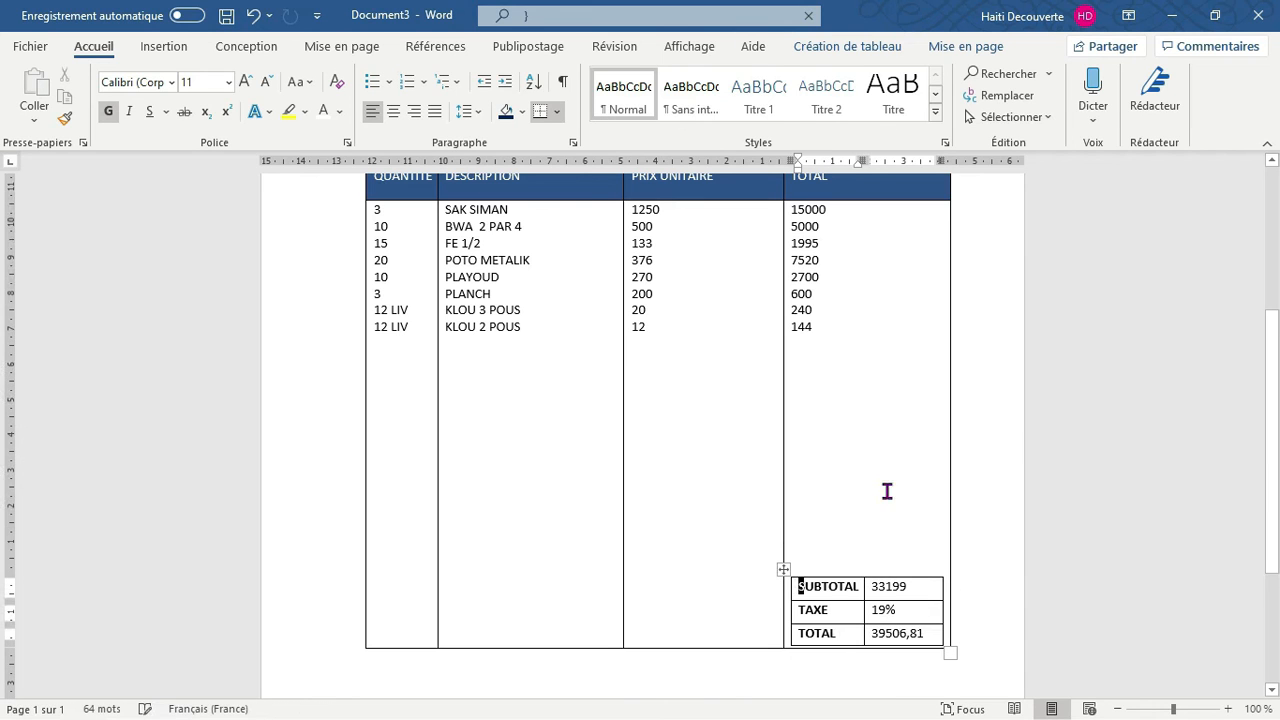
pyautogui.click(648, 681)
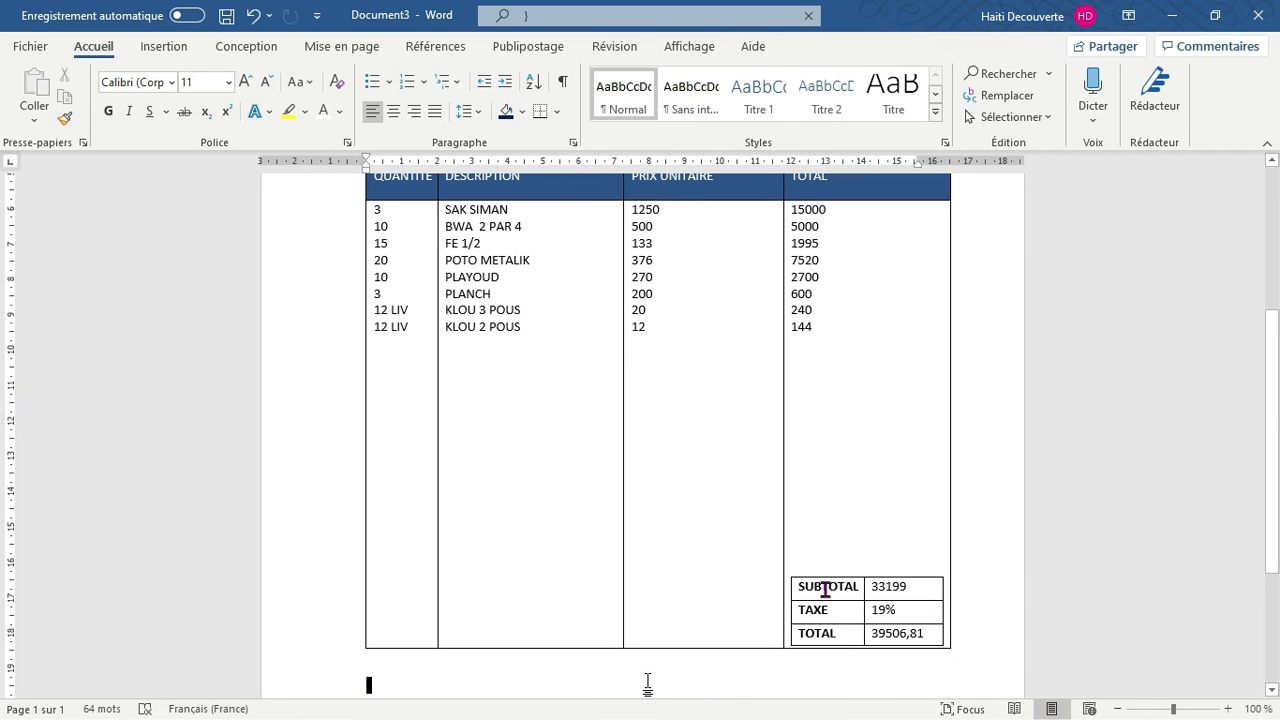
# Review the whole invoice page, from the company header box down to the summary table
pyautogui.scroll(-3, 3, 507)
pyautogui.scroll(8, 3, 257)
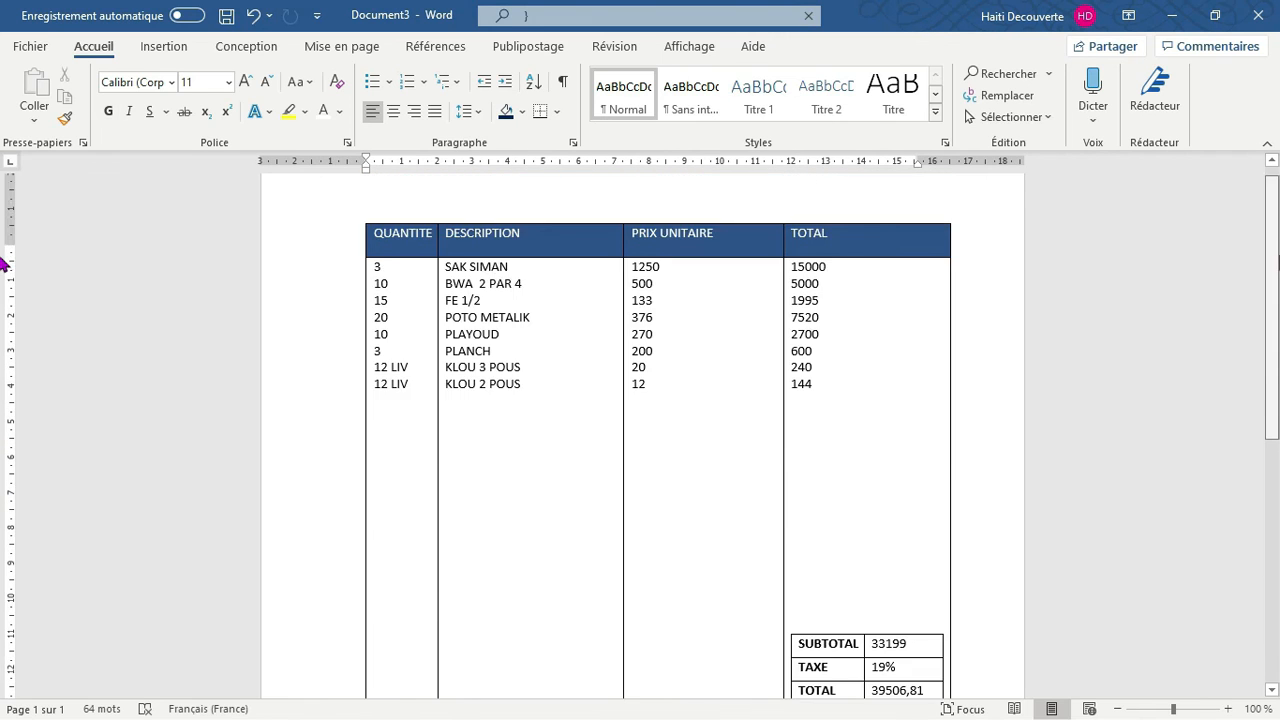
pyautogui.scroll(-1, 1275, 365)
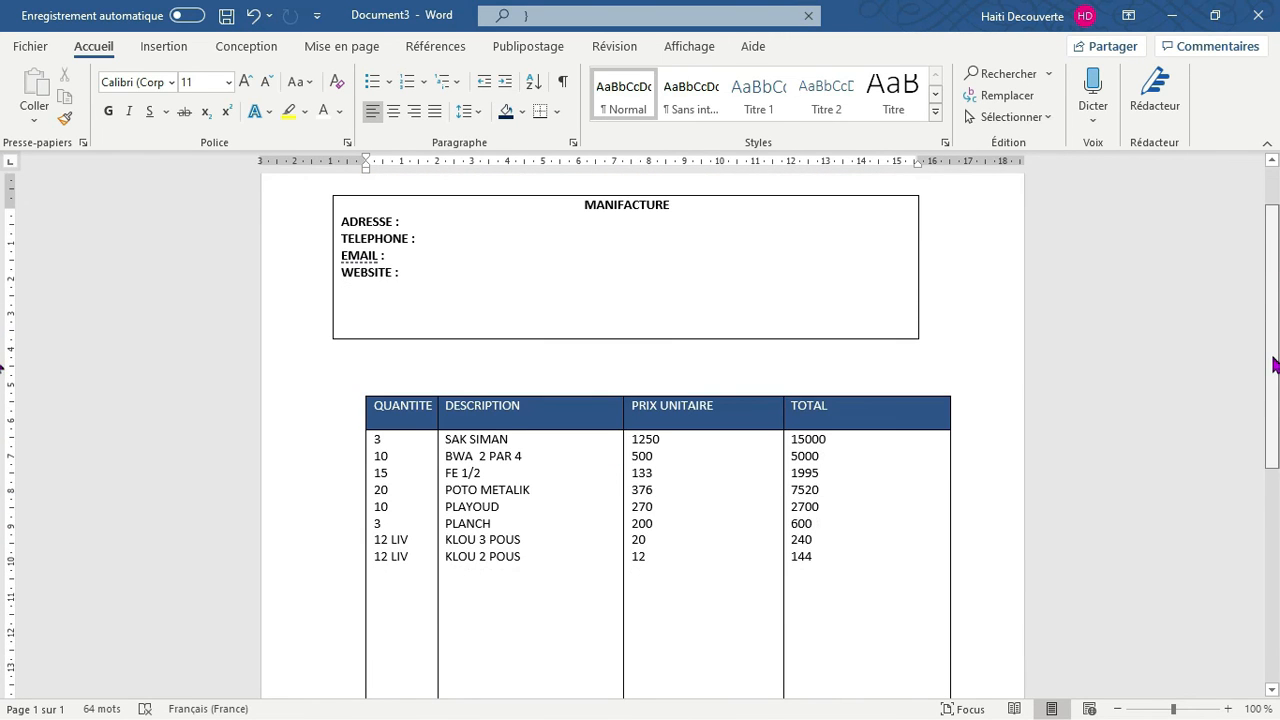
pyautogui.scroll(1, 1273, 340)
pyautogui.scroll(-5, 1268, 420)
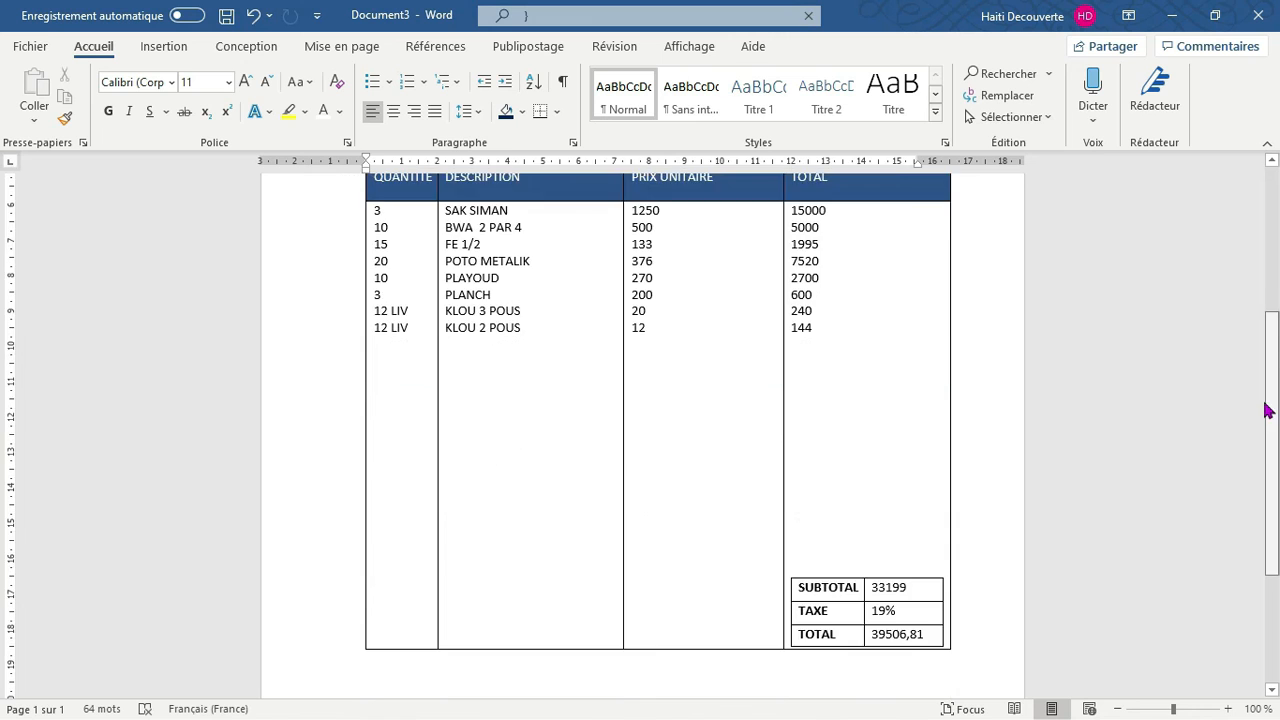
pyautogui.scroll(3, 1268, 400)
pyautogui.scroll(-3, 1272, 432)
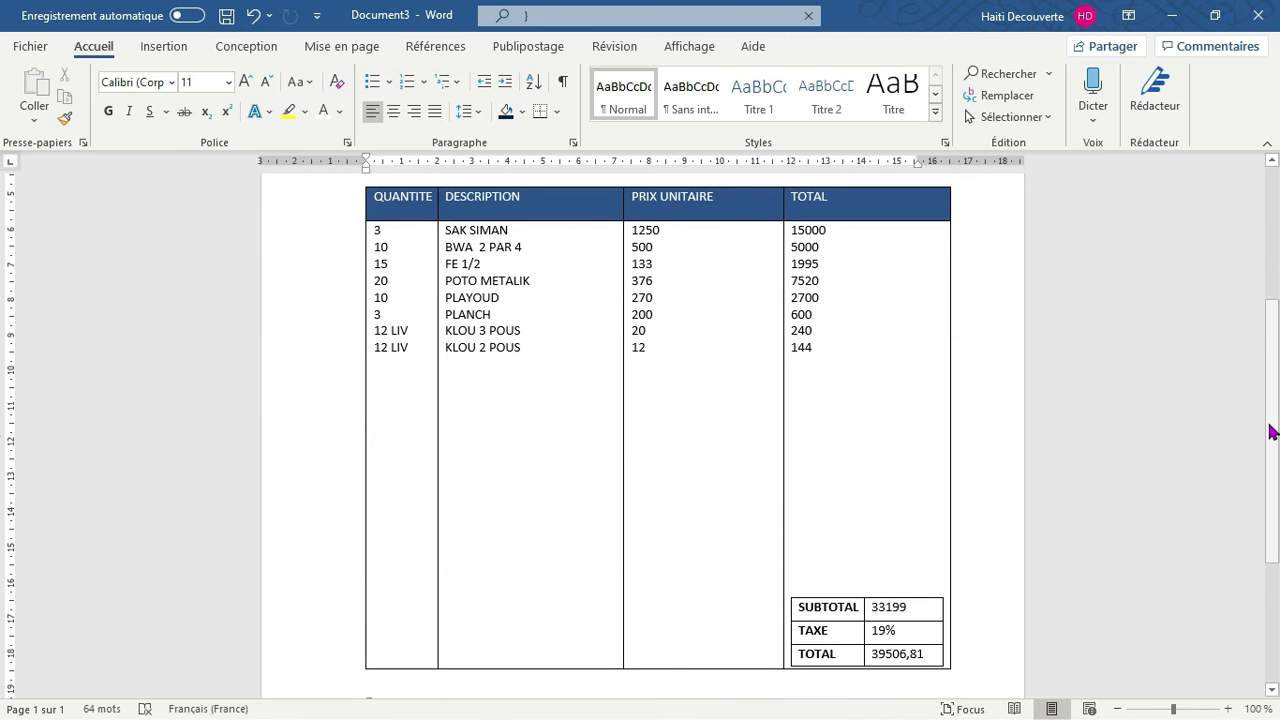
pyautogui.press('Up')
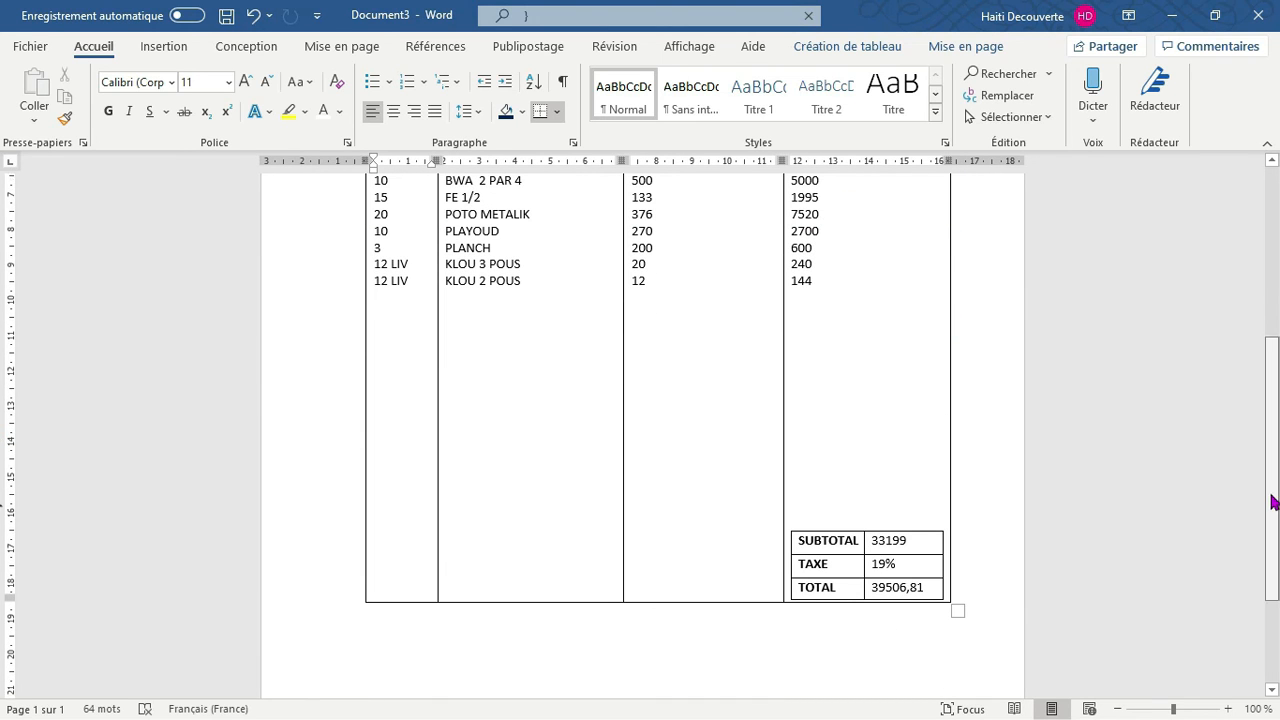
pyautogui.scroll(-2, 1273, 503)
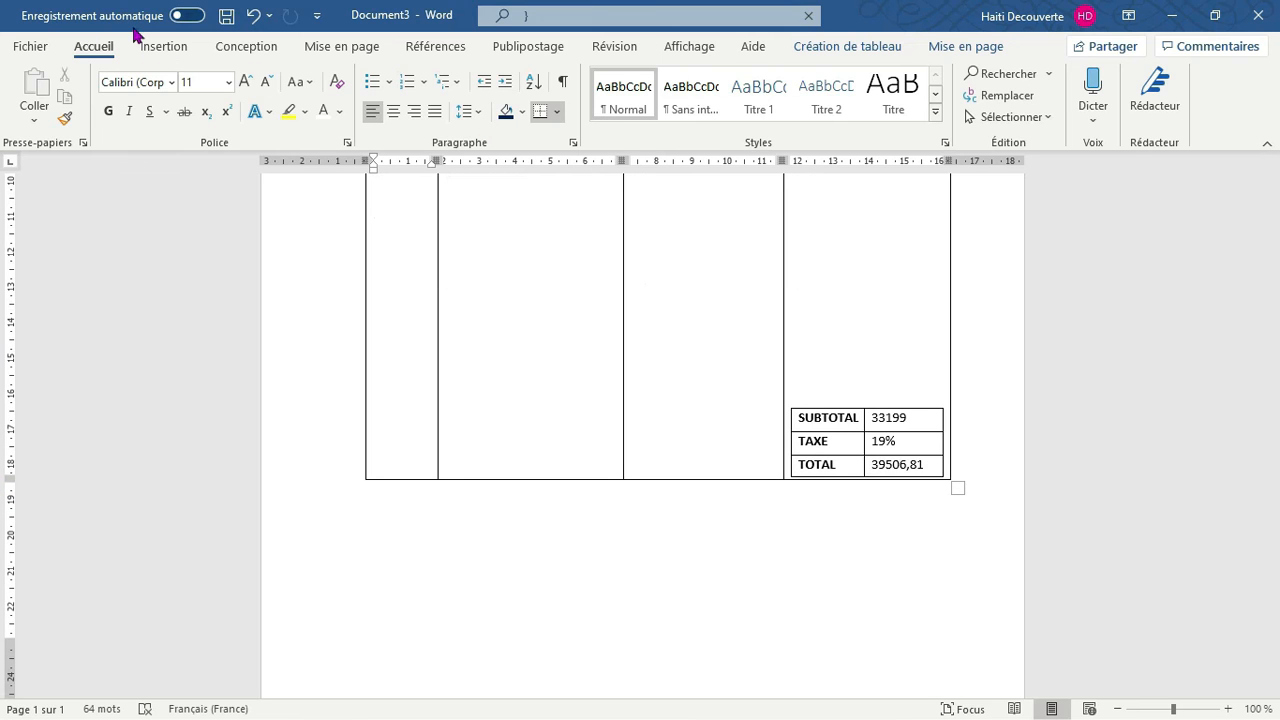
# Resize the whole yellow and blue practice table containing the BON row on page 2, making it slightly narrower
pyautogui.click(158, 50)
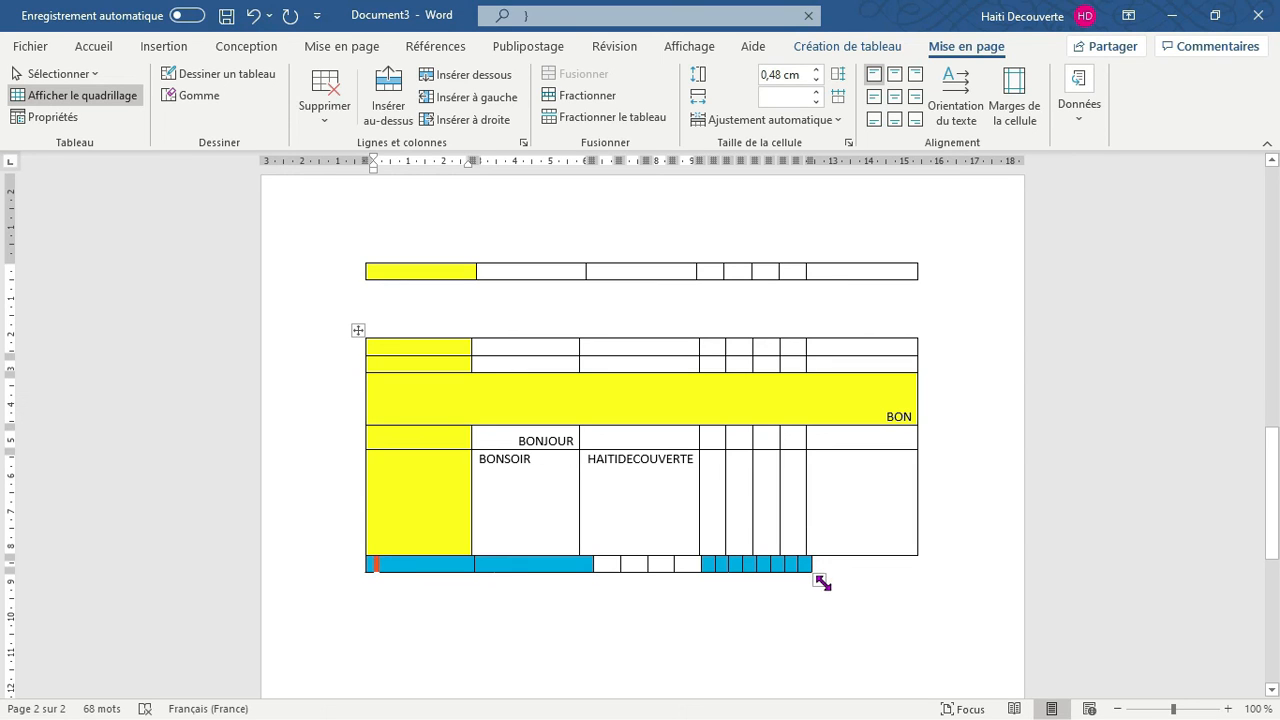
pyautogui.moveTo(822, 582); pyautogui.dragTo(880, 578)
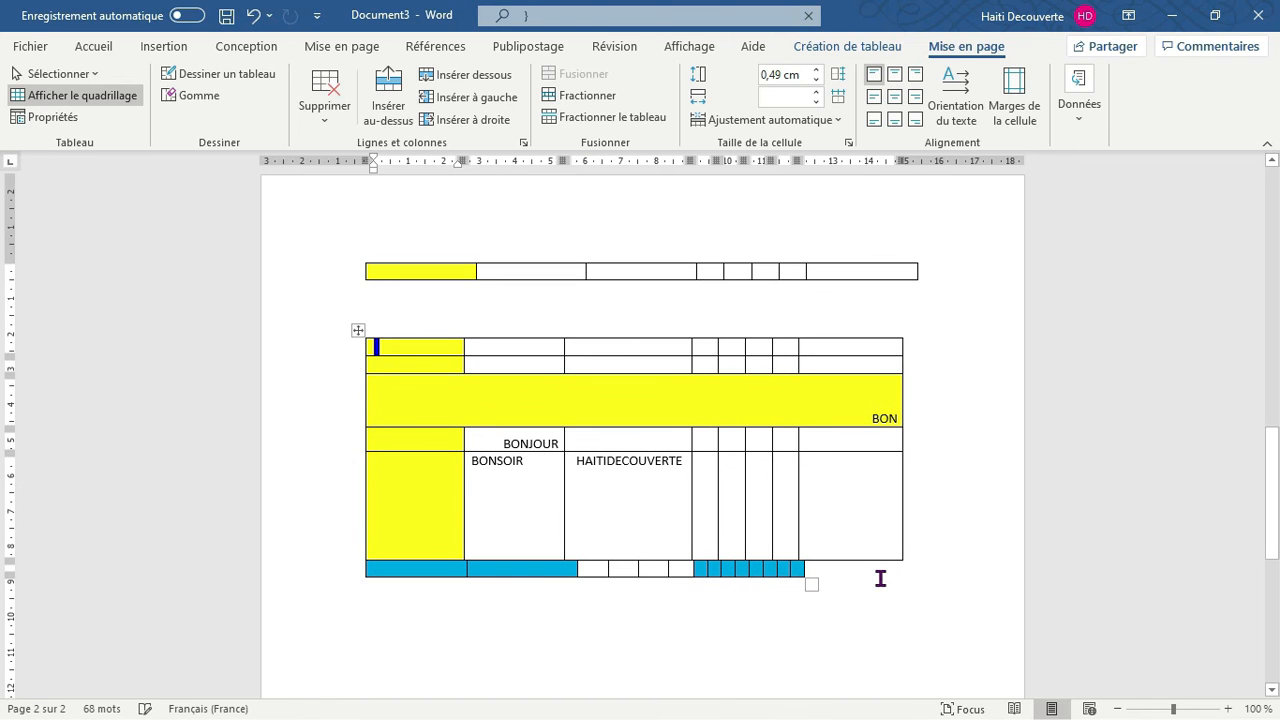